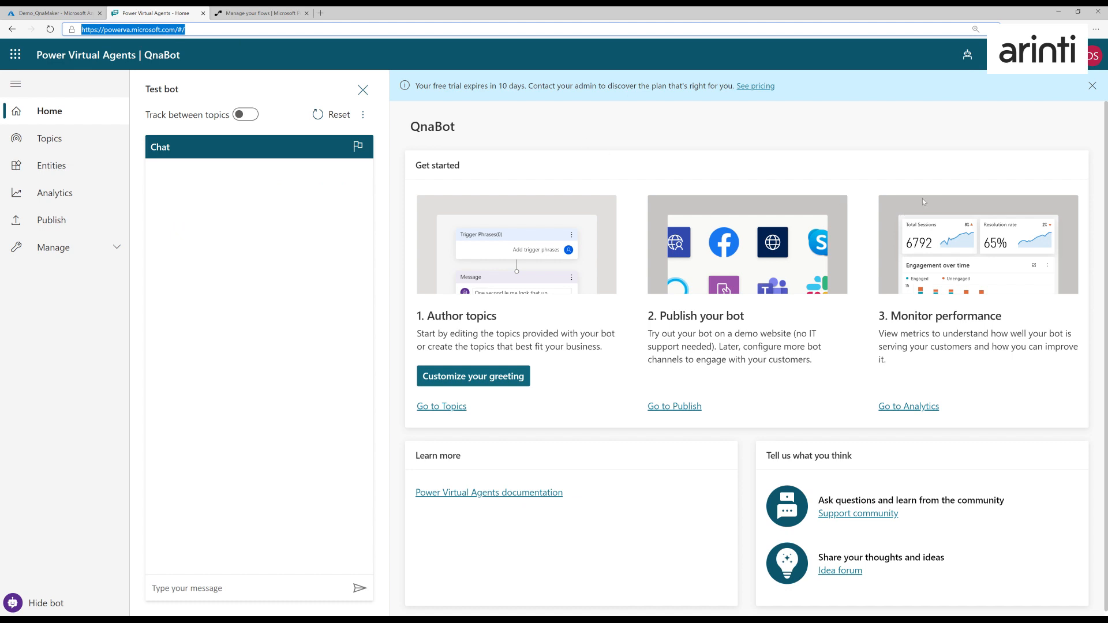
- Create a new bot named QnaDemoBot
{"action": "left_click", "coordinate": [967, 55]}
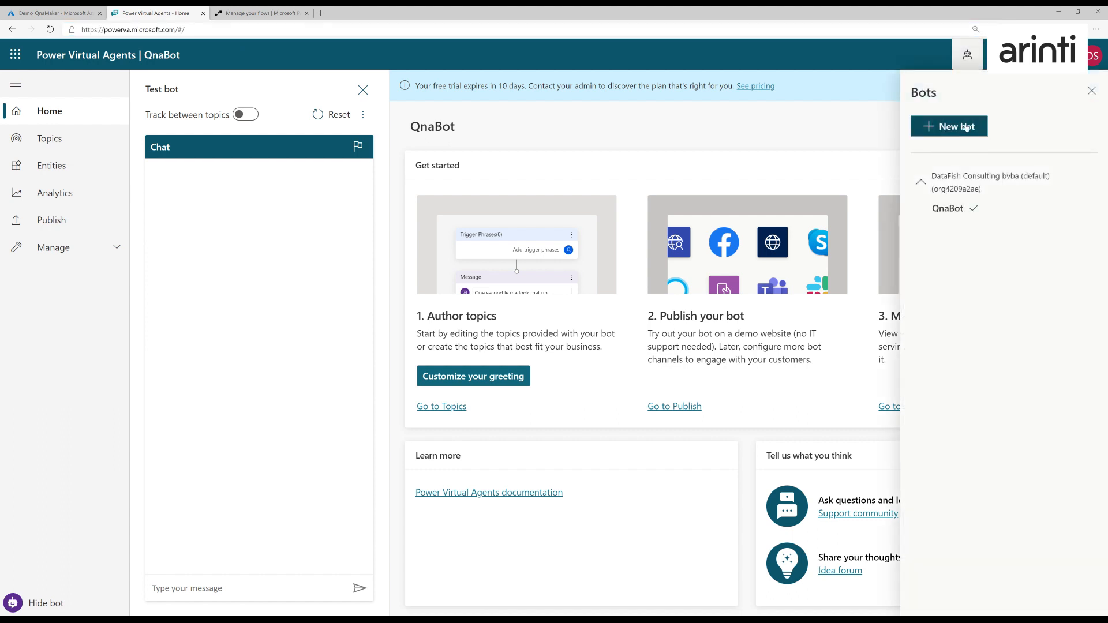
{"action": "left_click", "coordinate": [962, 128]}
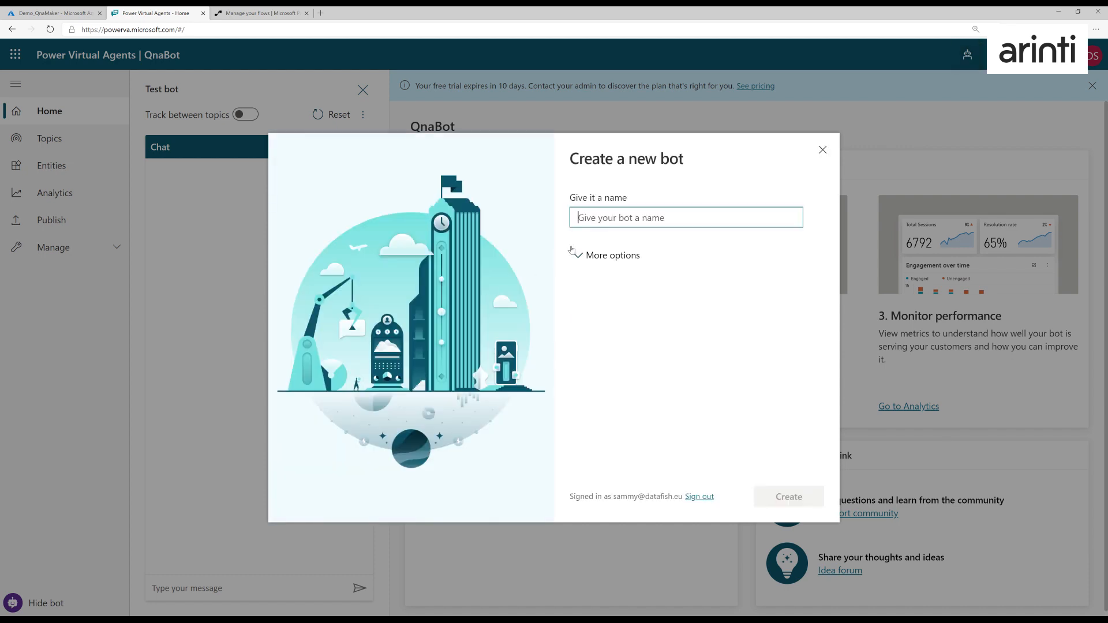
{"action": "type", "text": "QnaDemoBot"}
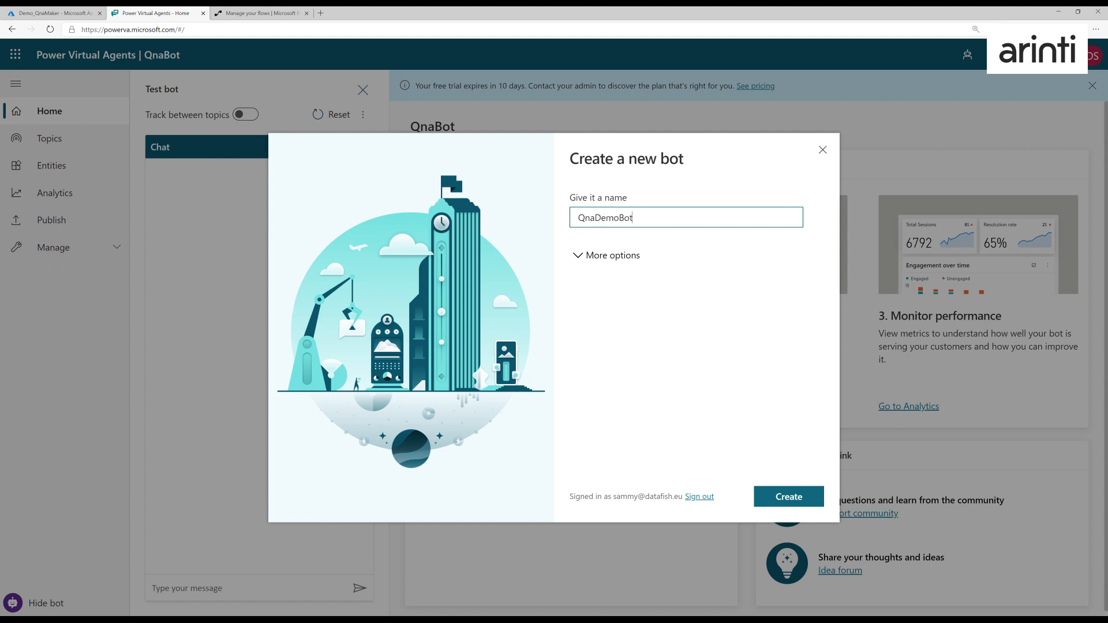
{"action": "left_click", "coordinate": [788, 496]}
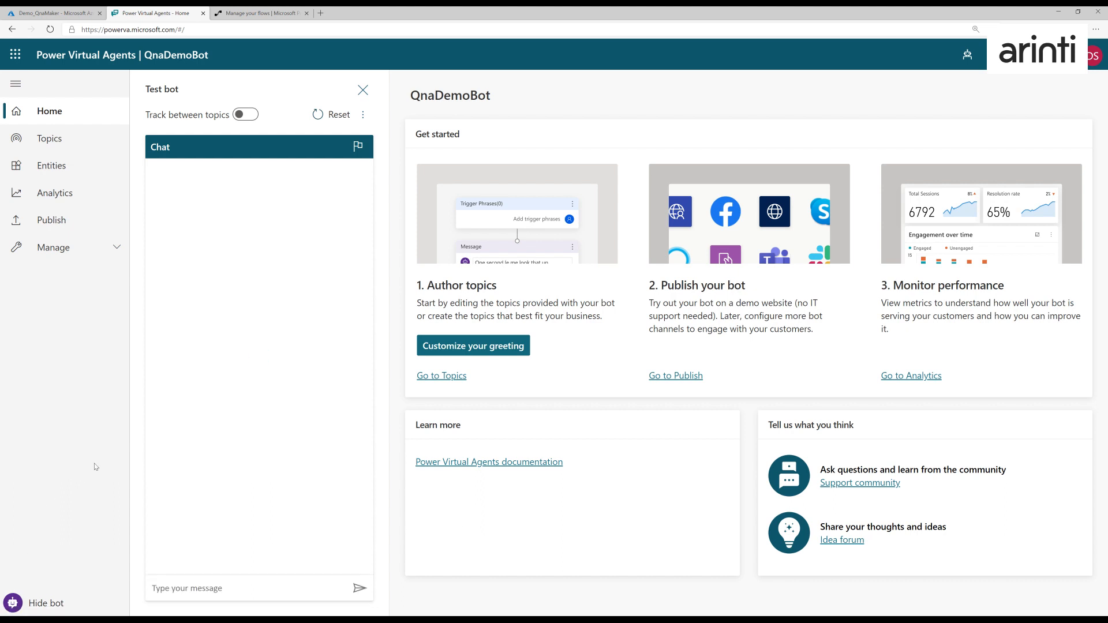
- Create a new topic for the bot and name it "Call Qna"
{"action": "left_click", "coordinate": [49, 138]}
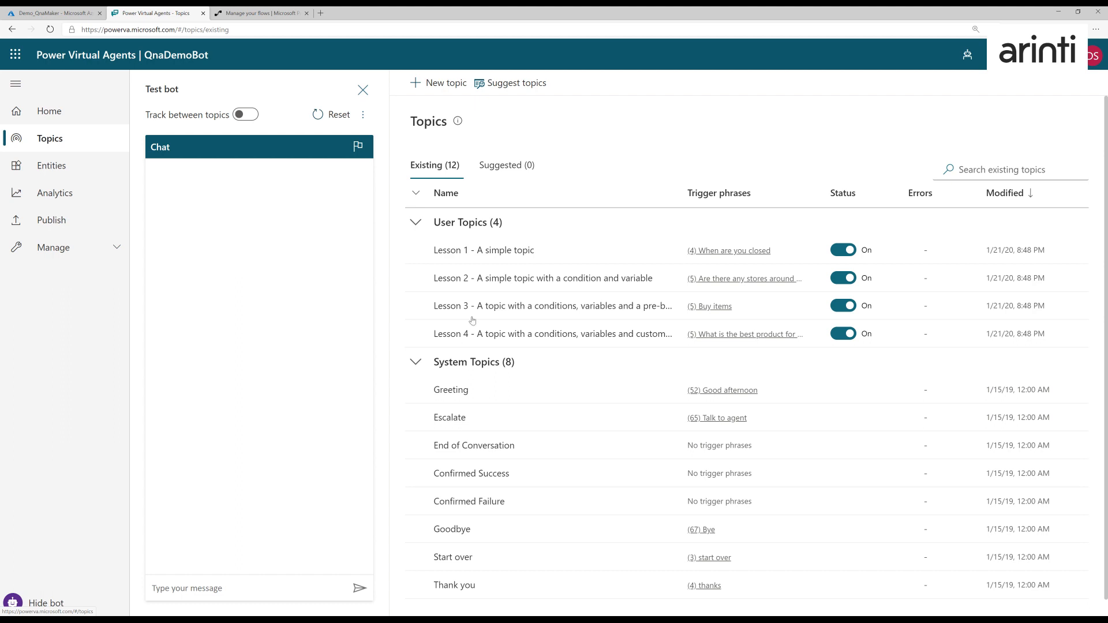
{"action": "scroll", "coordinate": [547, 422], "scroll_direction": "down", "scroll_amount": 1}
{"action": "scroll", "coordinate": [547, 422], "scroll_direction": "up", "scroll_amount": 1}
{"action": "left_click", "coordinate": [444, 84]}
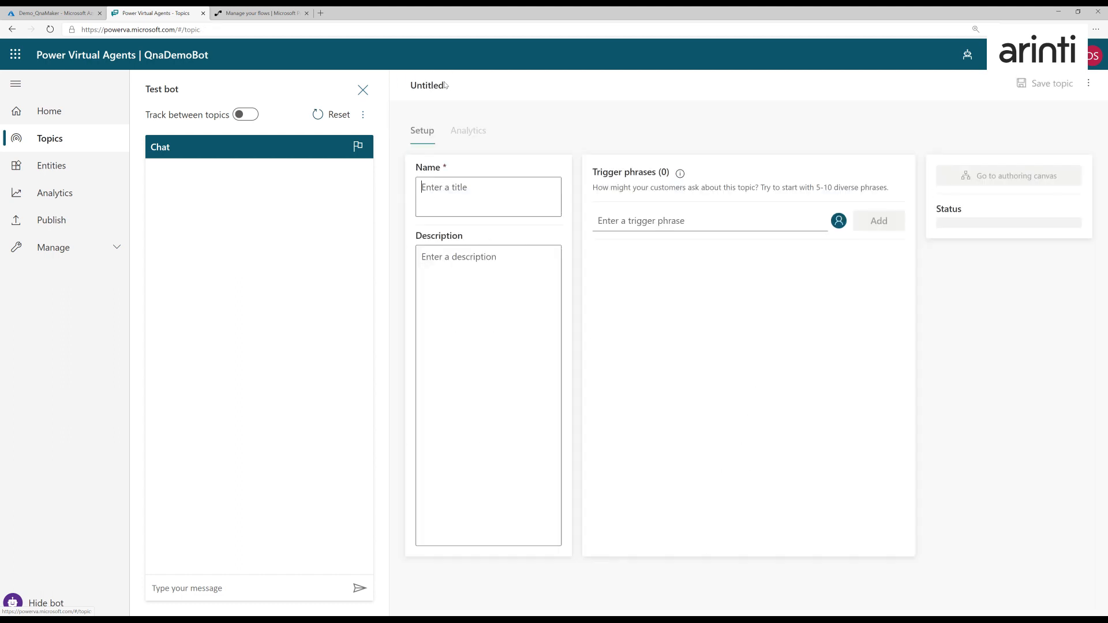
{"action": "type", "text": "Call Qna"}
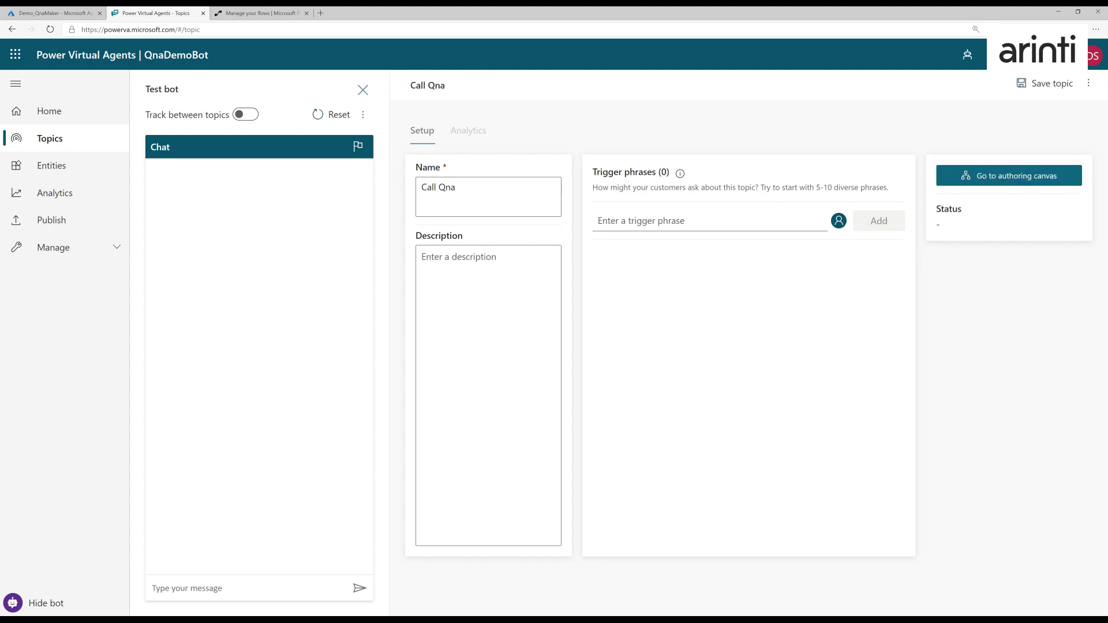
- Add the trigger phrases "i have a question" and "can you help me please" to the Call Qna topic
{"action": "left_click", "coordinate": [640, 221]}
{"action": "type", "text": "i have a question"}
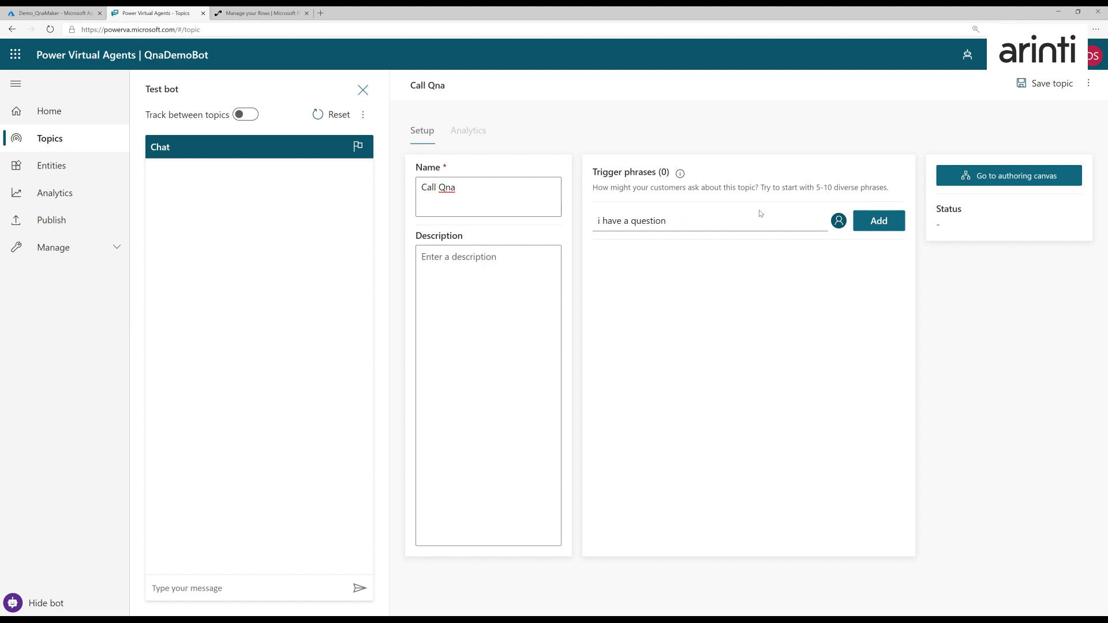
{"action": "left_click", "coordinate": [879, 221]}
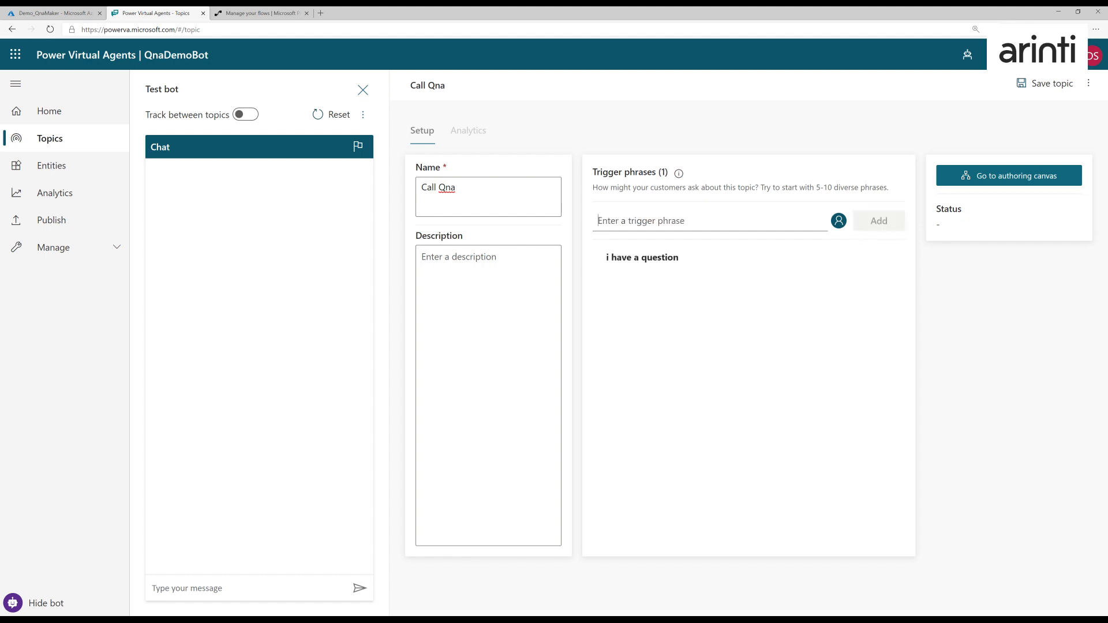
{"action": "type", "text": "can you help me pelase"}
{"action": "key", "text": "BackSpace"}
{"action": "key", "text": "BackSpace"}
{"action": "key", "text": "BackSpace"}
{"action": "key", "text": "BackSpace"}
{"action": "key", "text": "BackSpace"}
{"action": "type", "text": "lease"}
{"action": "left_click", "coordinate": [878, 221]}
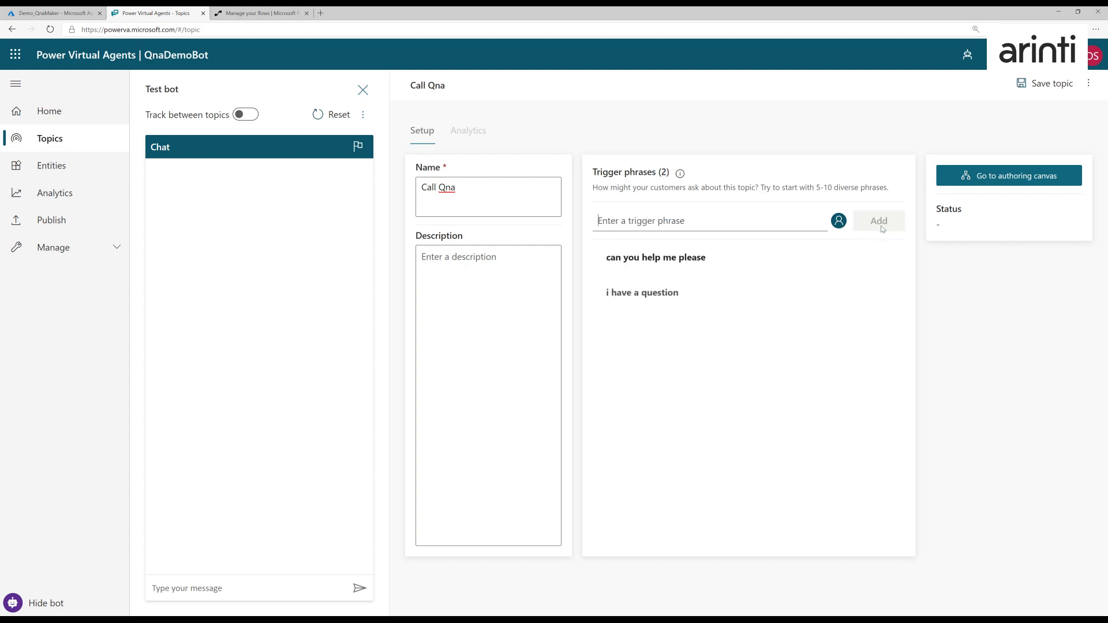
- Open the topic's authoring canvas, hide the test chat and delete the empty Message node
{"action": "left_click", "coordinate": [1008, 177]}
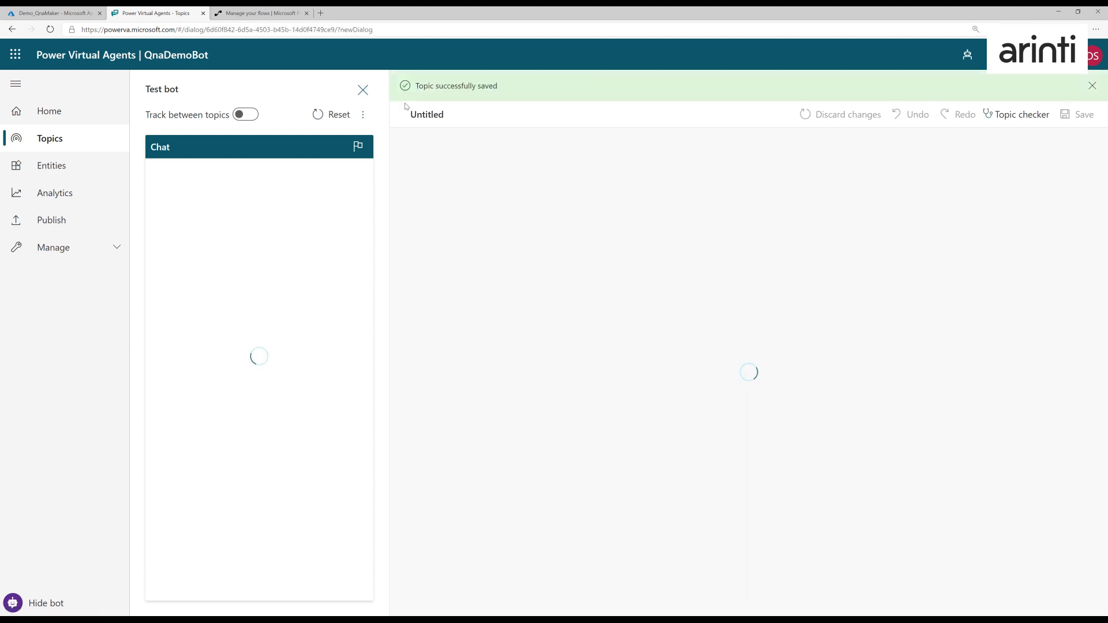
{"action": "left_click", "coordinate": [363, 89]}
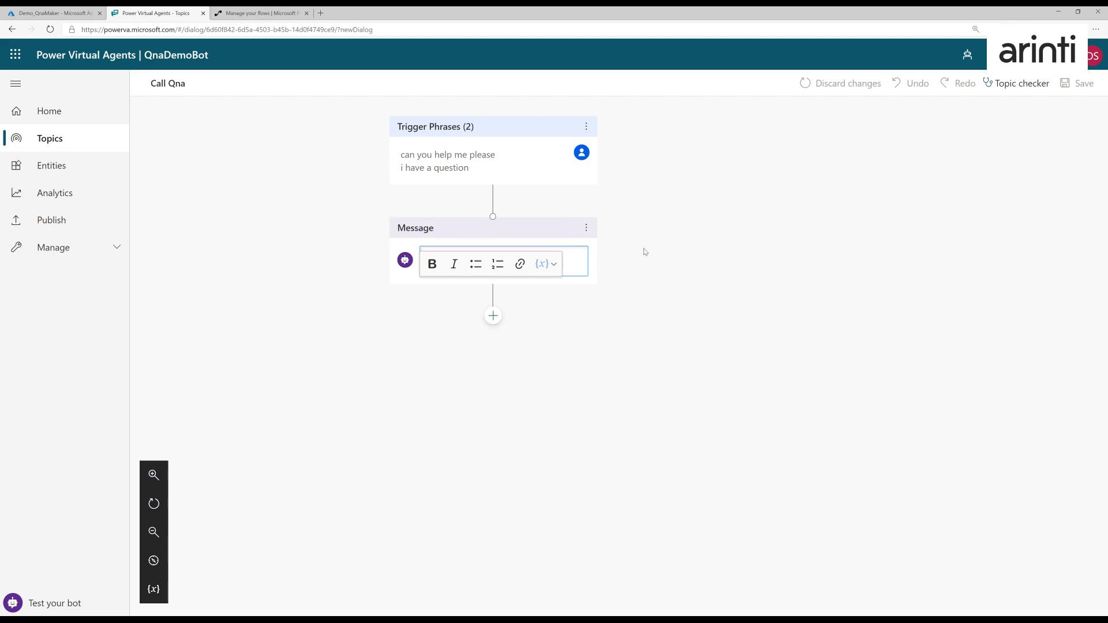
{"action": "left_click", "coordinate": [632, 269]}
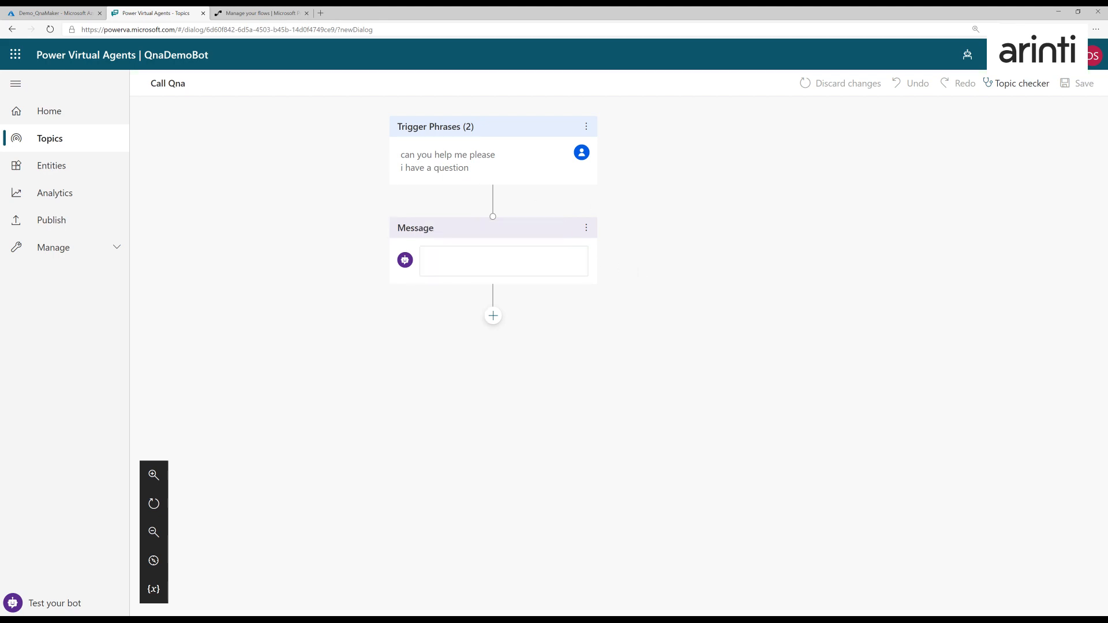
{"action": "left_click", "coordinate": [508, 261]}
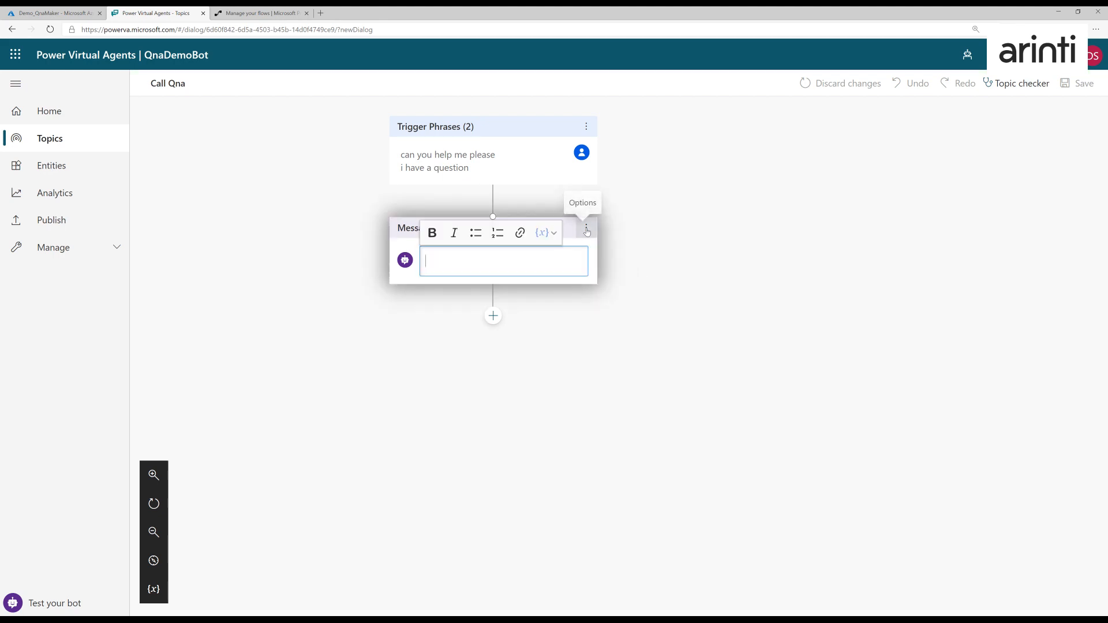
{"action": "left_click", "coordinate": [587, 230]}
{"action": "left_click", "coordinate": [609, 229]}
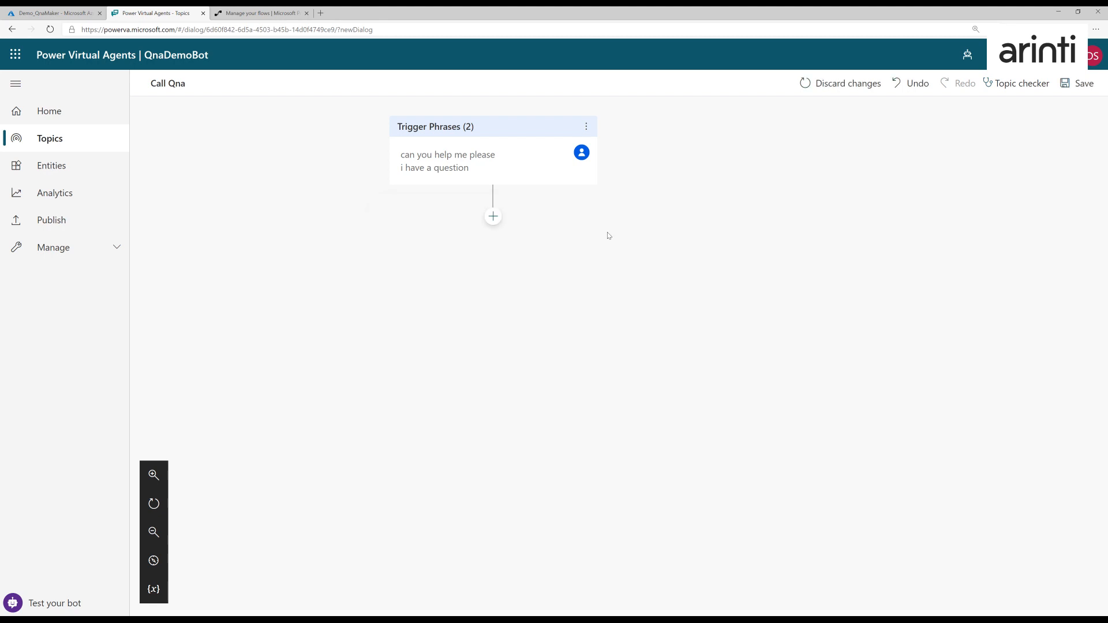
- Add a question node below the trigger phrases asking "What do you want to know?" that identifies the user's entire response
{"action": "left_click", "coordinate": [493, 217]}
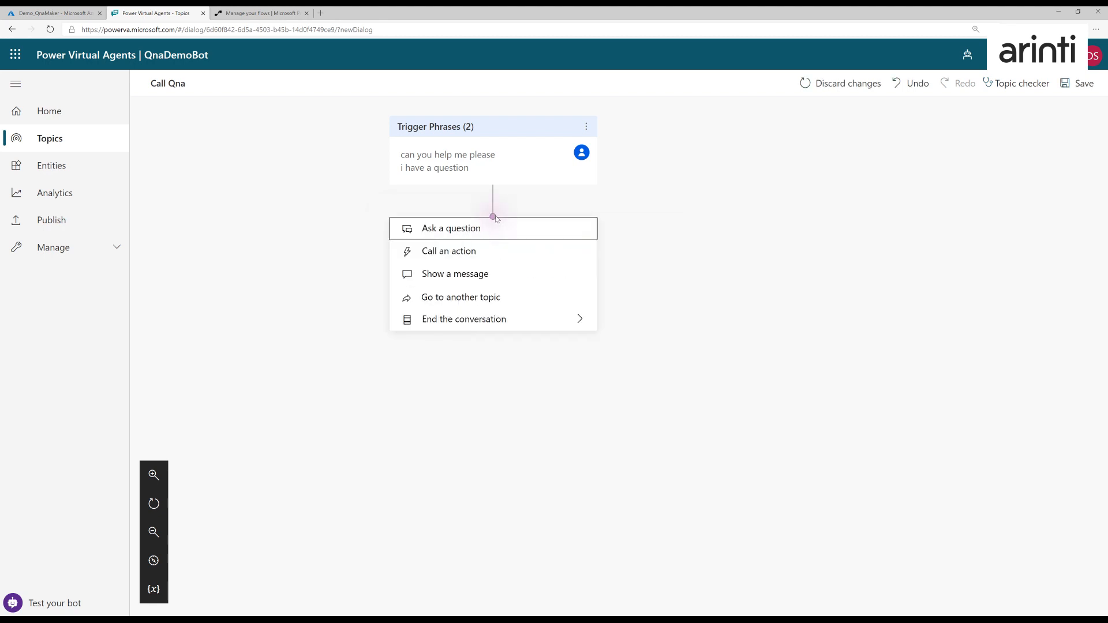
{"action": "left_click", "coordinate": [471, 232]}
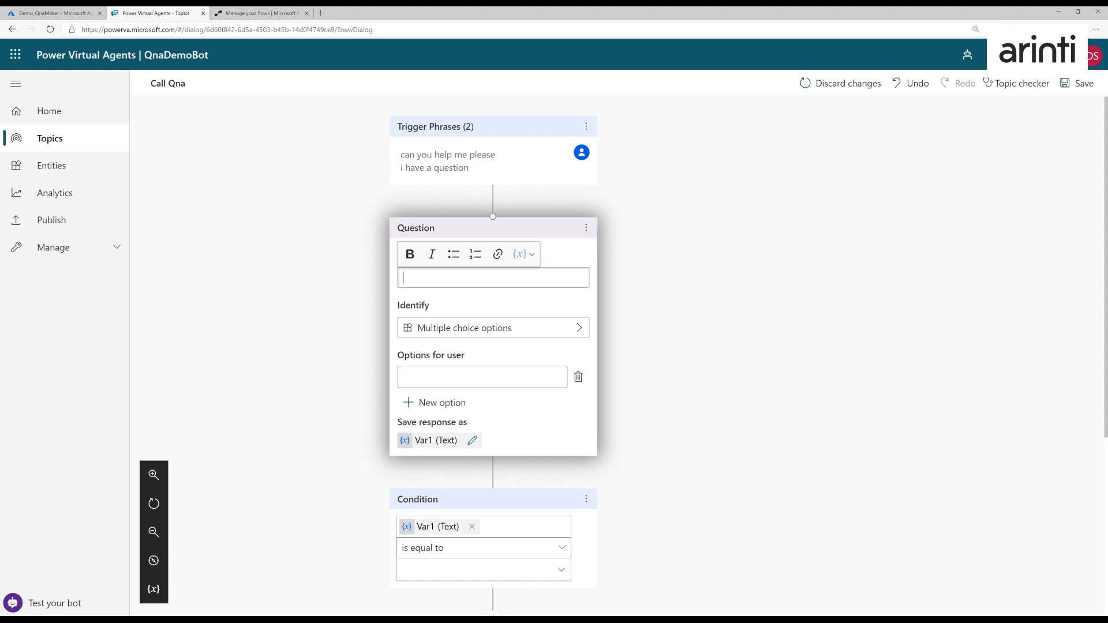
{"action": "type", "text": "What do you want to know?"}
{"action": "left_click", "coordinate": [489, 333]}
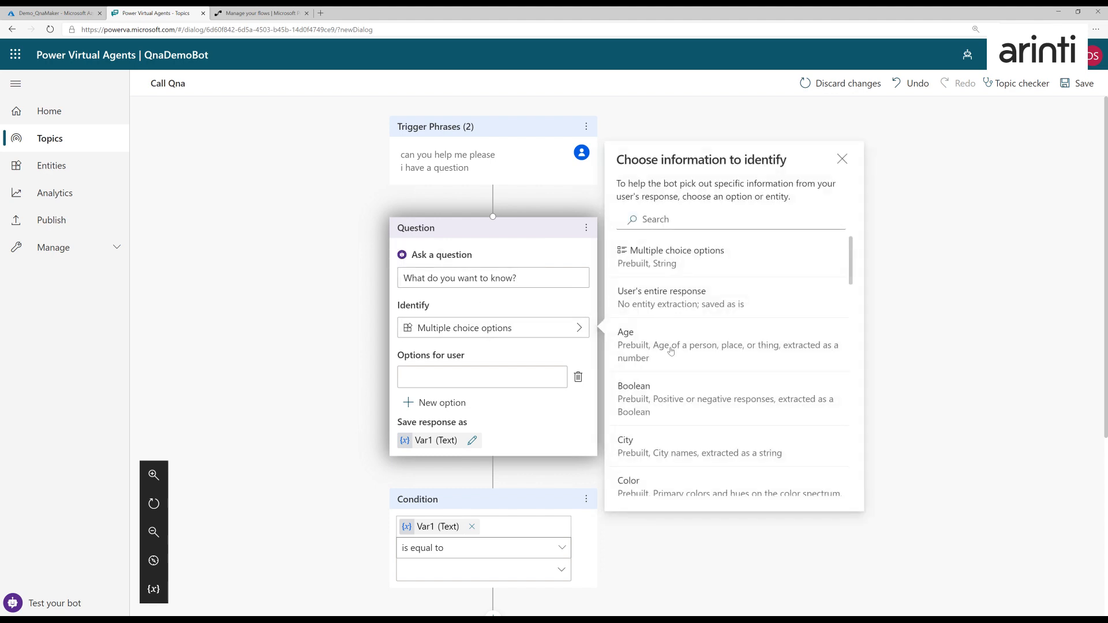
{"action": "left_click", "coordinate": [700, 305]}
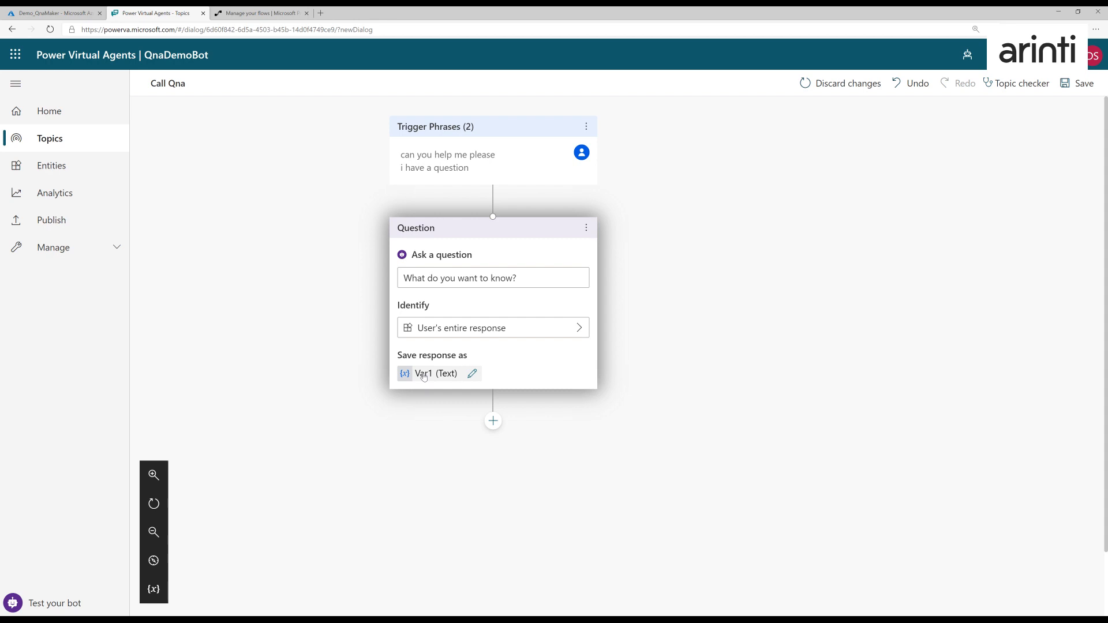
- Rename the question's response variable to varQuestion
{"action": "left_click", "coordinate": [423, 377]}
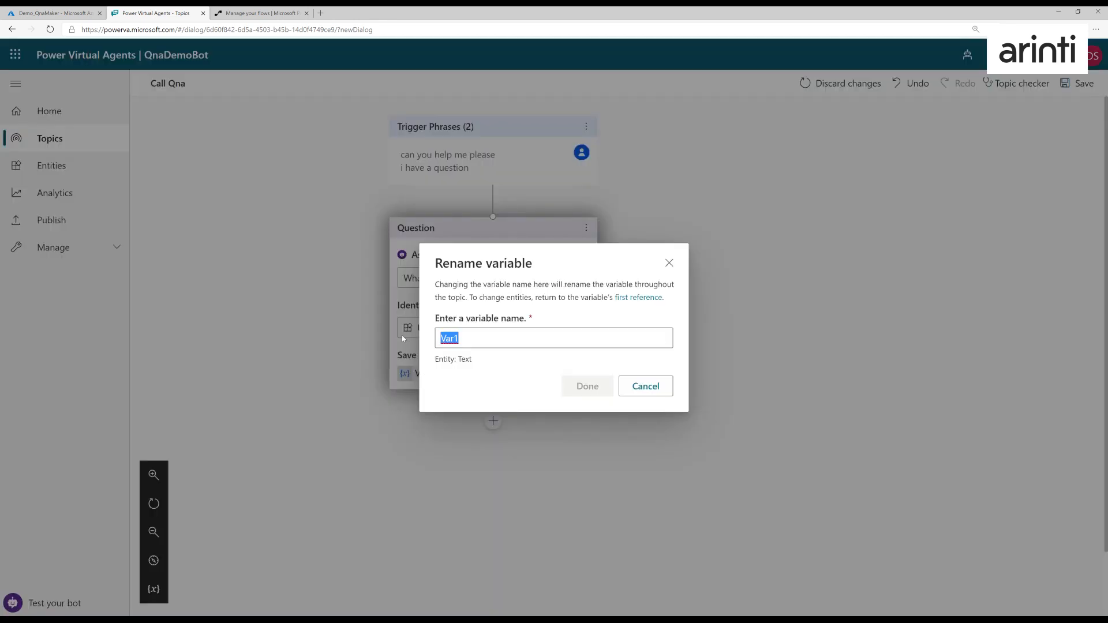
{"action": "type", "text": "var"}
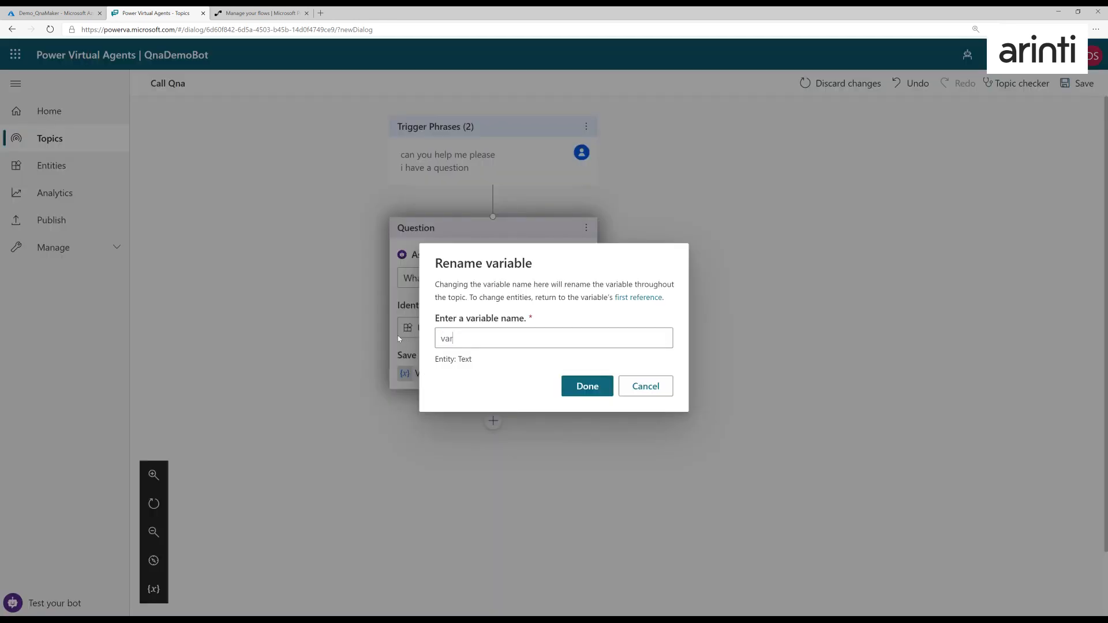
{"action": "type", "text": "Question"}
{"action": "left_click", "coordinate": [584, 389]}
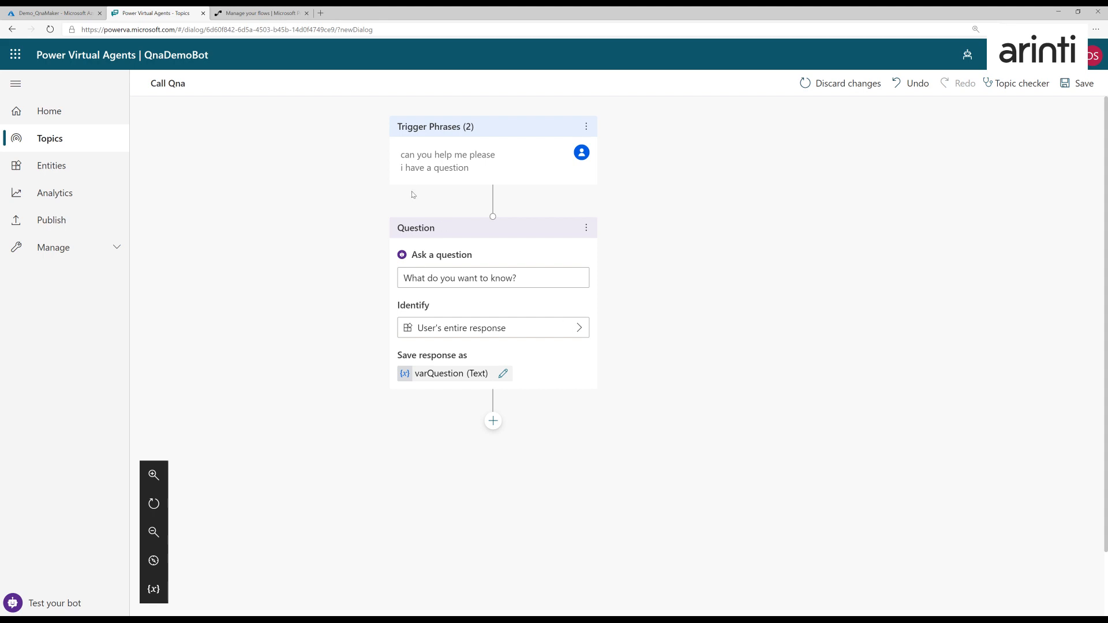
- Switch to the Azure portal and start creating a QnA Maker resource in the Demo_QnaMaker resource group
{"action": "left_click", "coordinate": [59, 14]}
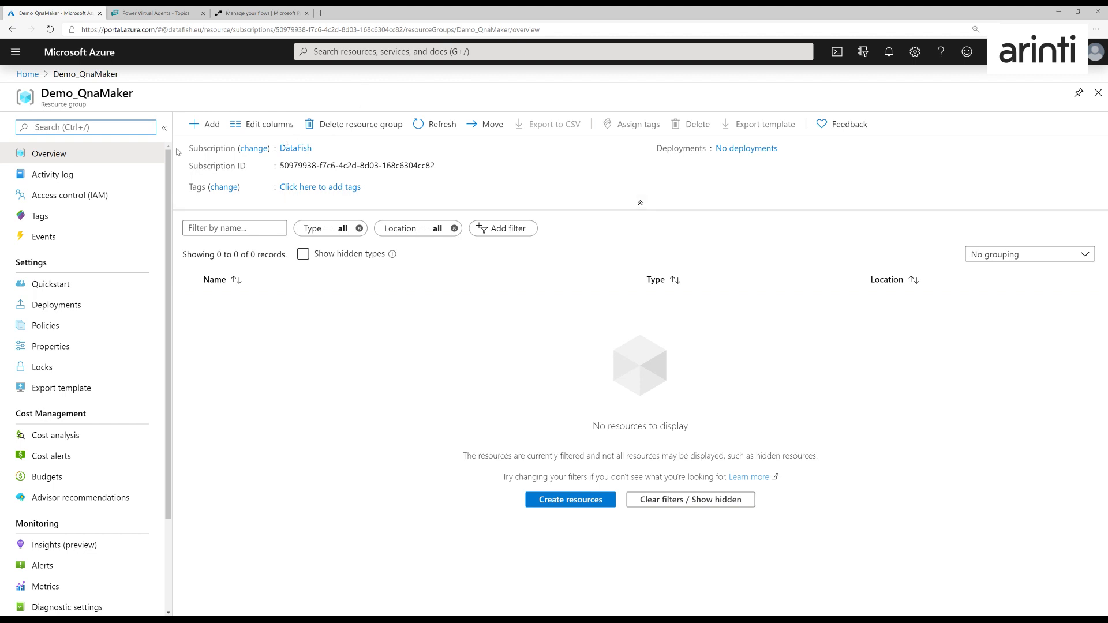
{"action": "left_click", "coordinate": [210, 127]}
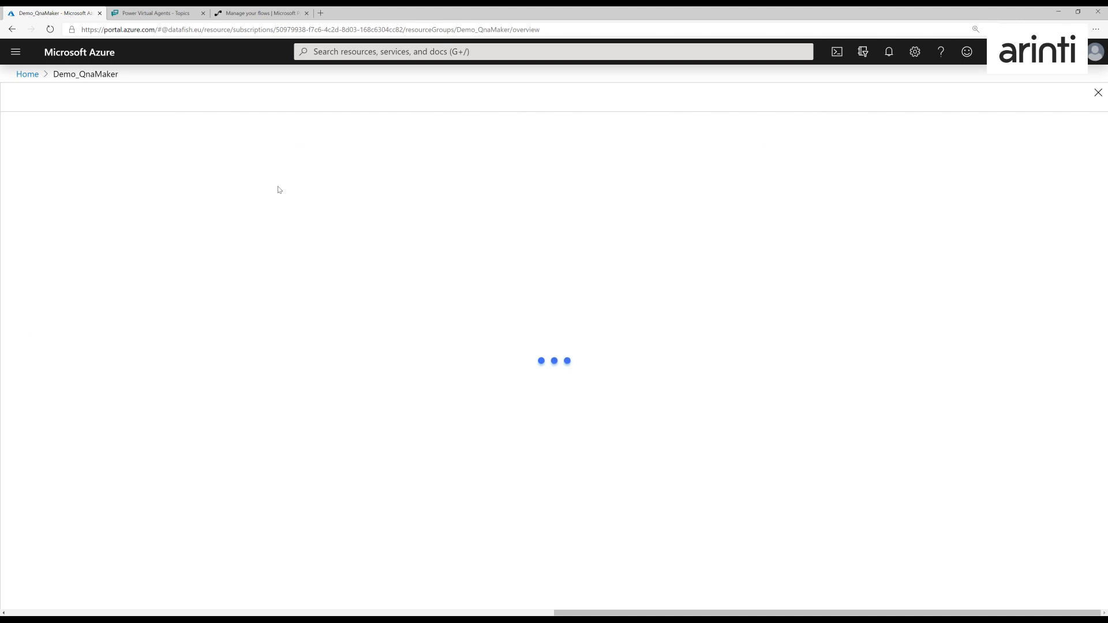
{"action": "type", "text": "qnamaker"}
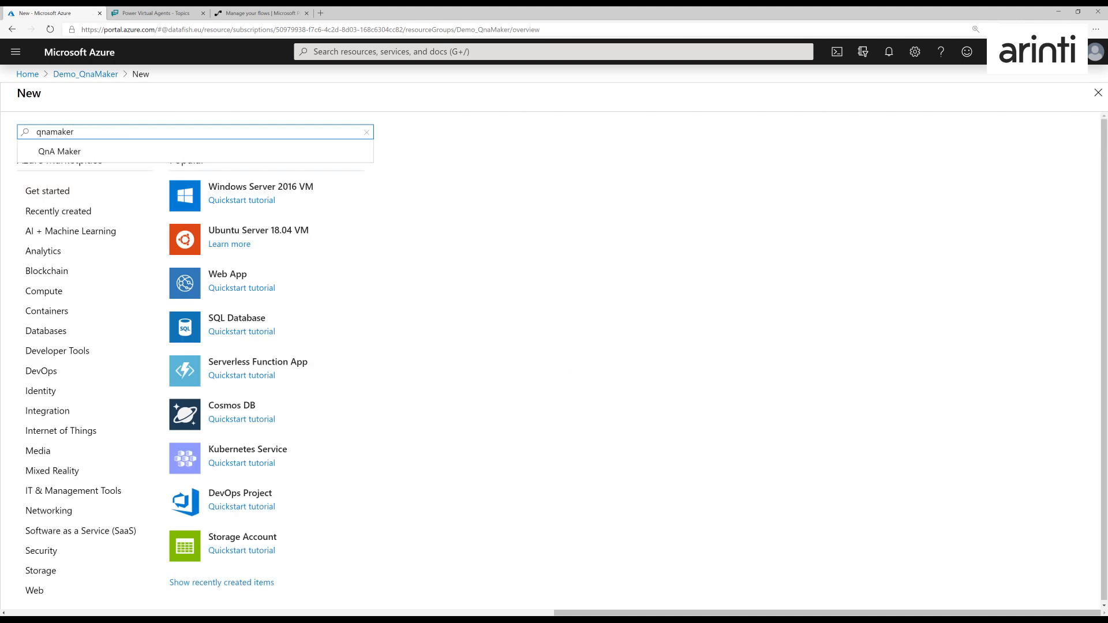
{"action": "left_click", "coordinate": [95, 153]}
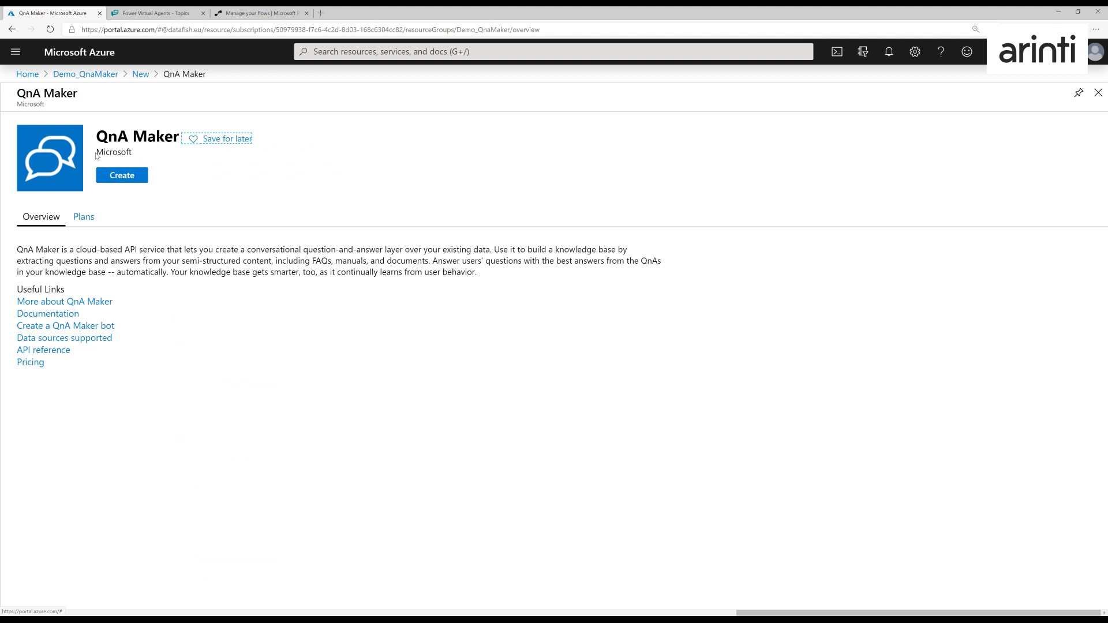
{"action": "left_click", "coordinate": [124, 173]}
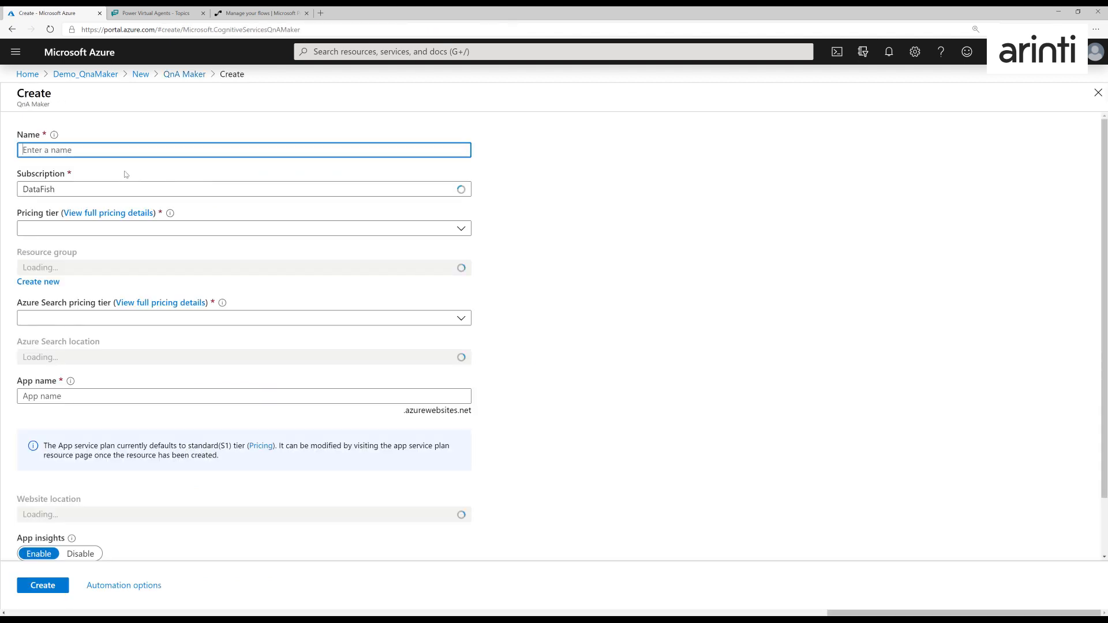
- Name the QnA Maker resource qnamakerdemopowerva
{"action": "type", "text": "qnam"}
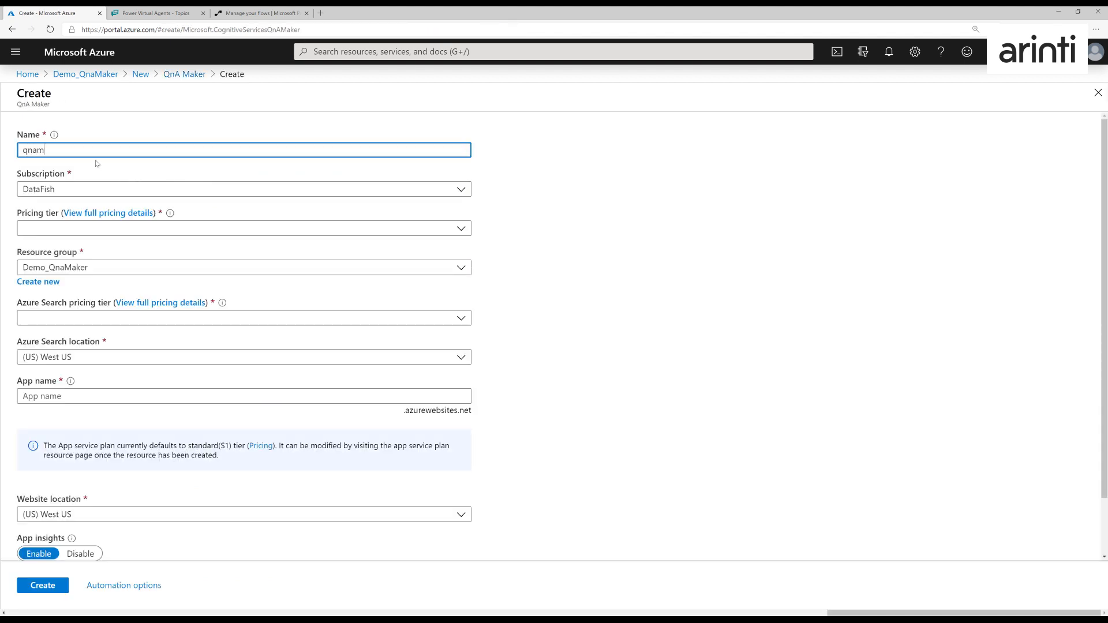
{"action": "type", "text": "aker_demo_"}
{"action": "type", "text": "pow"}
{"action": "type", "text": "erva"}
{"action": "key", "text": "ctrl+a"}
{"action": "key", "text": "End"}
{"action": "key", "text": "BackSpace"}
{"action": "key", "text": "BackSpace"}
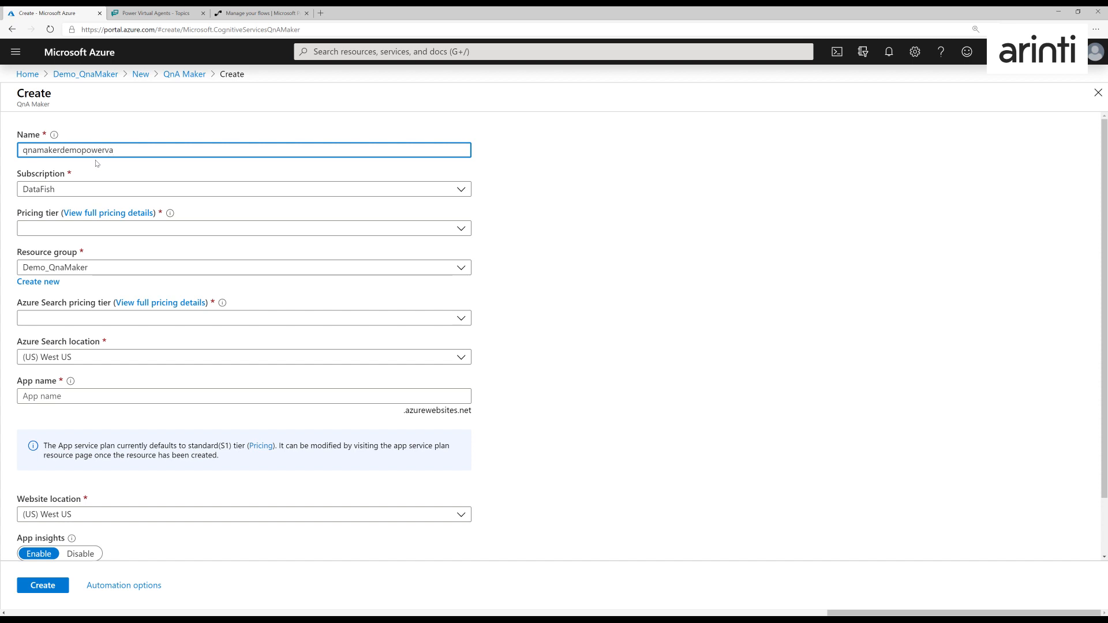
- Set the pricing tier to F0 and the Azure Search pricing tier to F (3 Indexes)
{"action": "left_click", "coordinate": [154, 231]}
{"action": "left_click", "coordinate": [119, 247]}
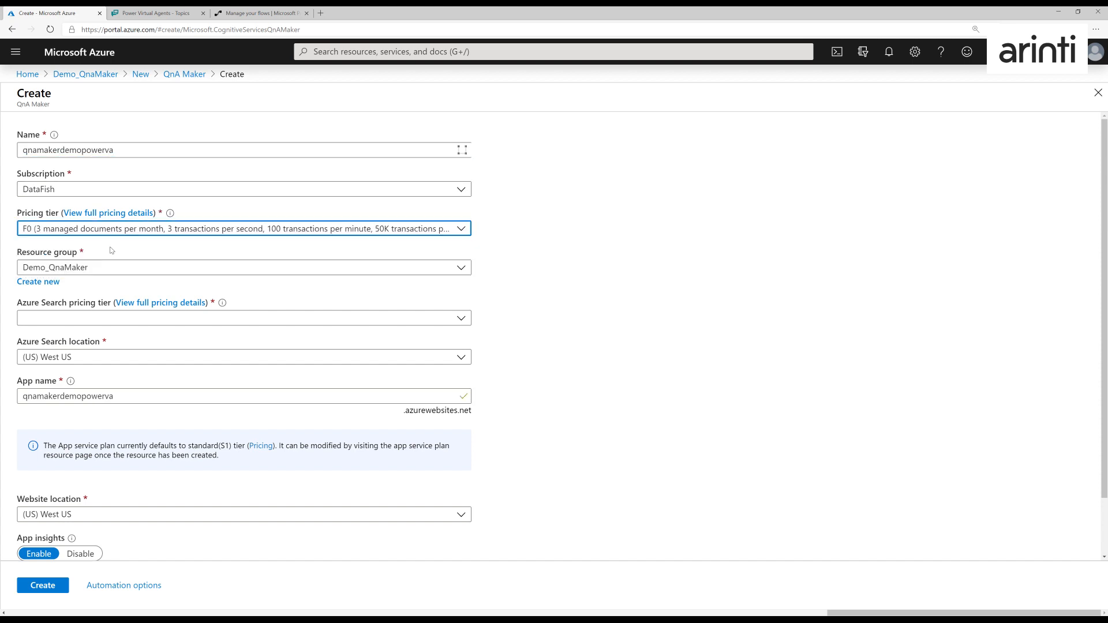
{"action": "left_click", "coordinate": [110, 322]}
{"action": "left_click", "coordinate": [101, 335]}
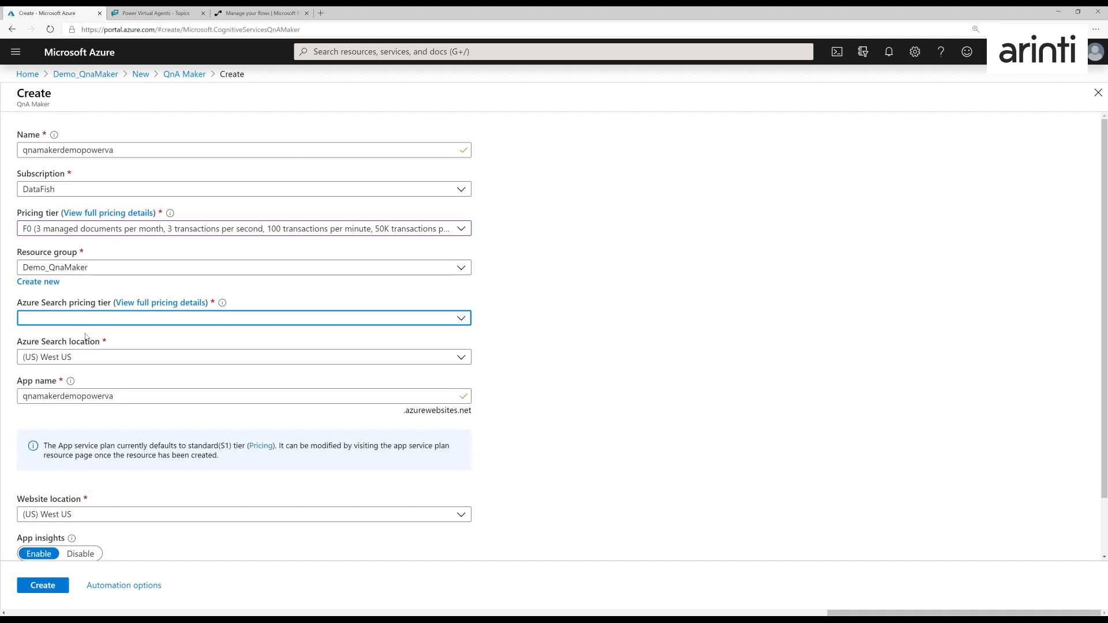
{"action": "key", "text": "Tab"}
- Set the Azure Search location to (Europe) West Europe
{"action": "left_click", "coordinate": [72, 357]}
{"action": "scroll", "coordinate": [120, 293], "scroll_direction": "down", "scroll_amount": 3}
{"action": "scroll", "coordinate": [120, 293], "scroll_direction": "down", "scroll_amount": 2}
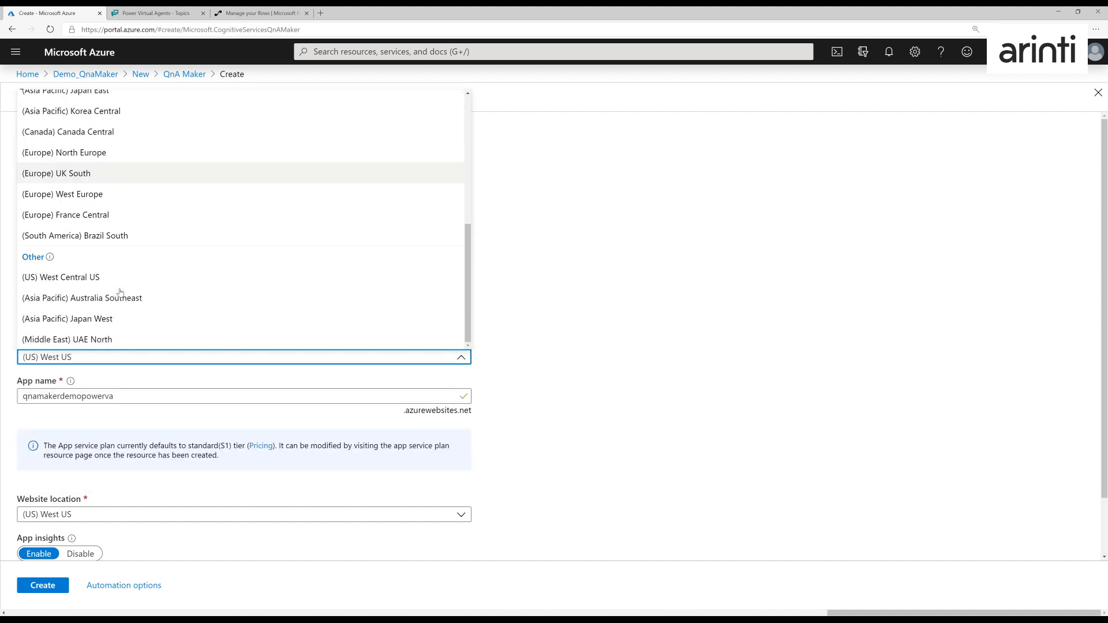
{"action": "left_click", "coordinate": [81, 190]}
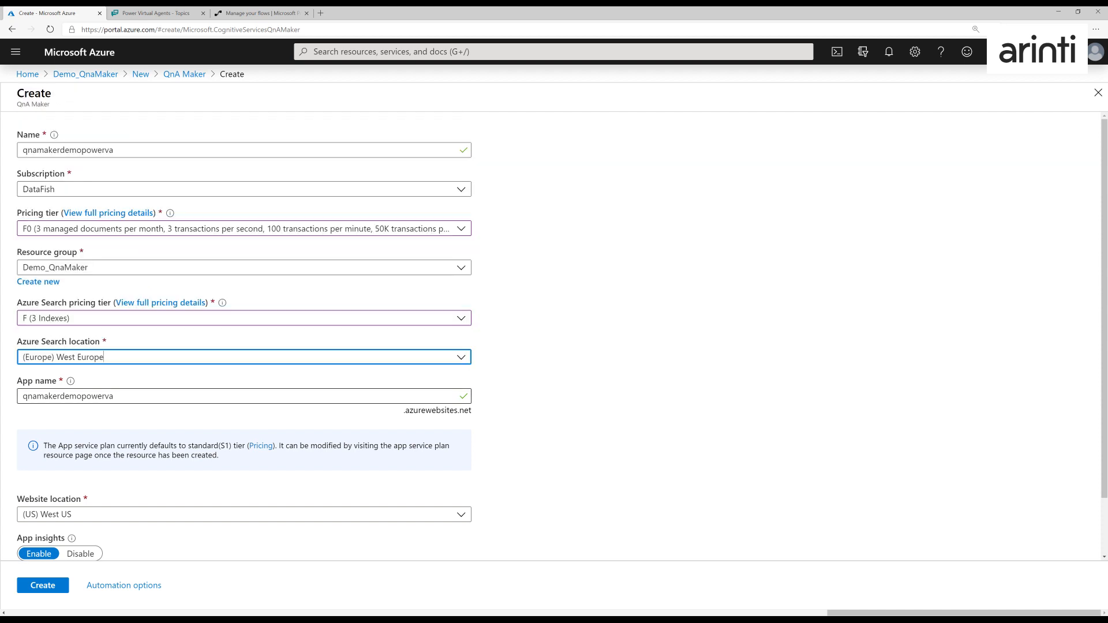
- Set the QnA Maker resource's website location to (Europe) West Europe
{"action": "scroll", "coordinate": [144, 402], "scroll_direction": "down", "scroll_amount": 2}
{"action": "left_click", "coordinate": [105, 448]}
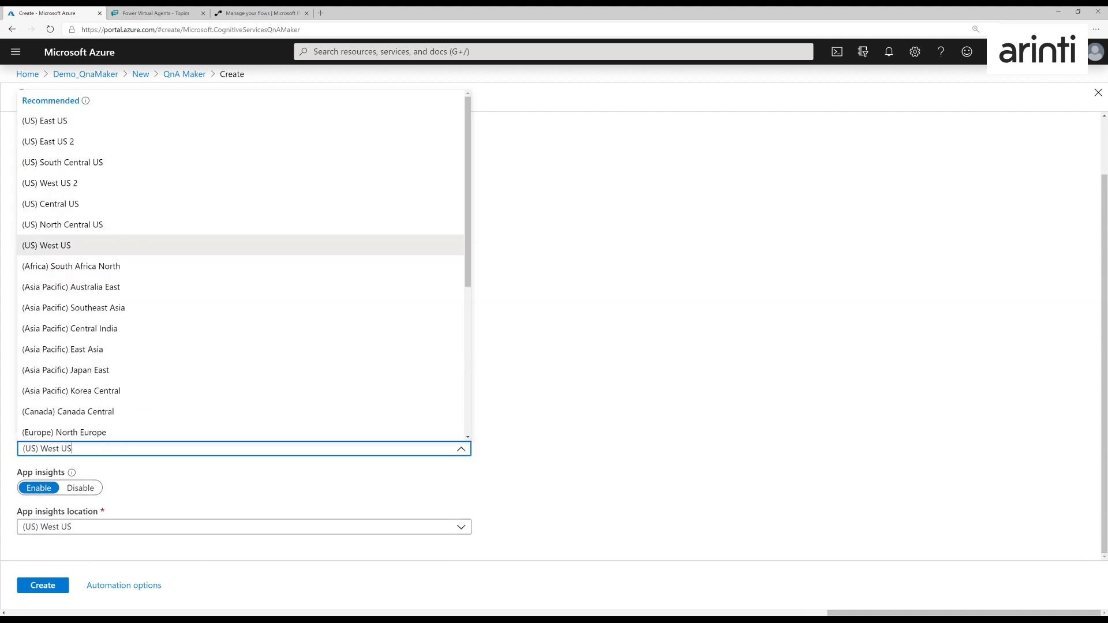
{"action": "scroll", "coordinate": [80, 381], "scroll_direction": "down", "scroll_amount": 3}
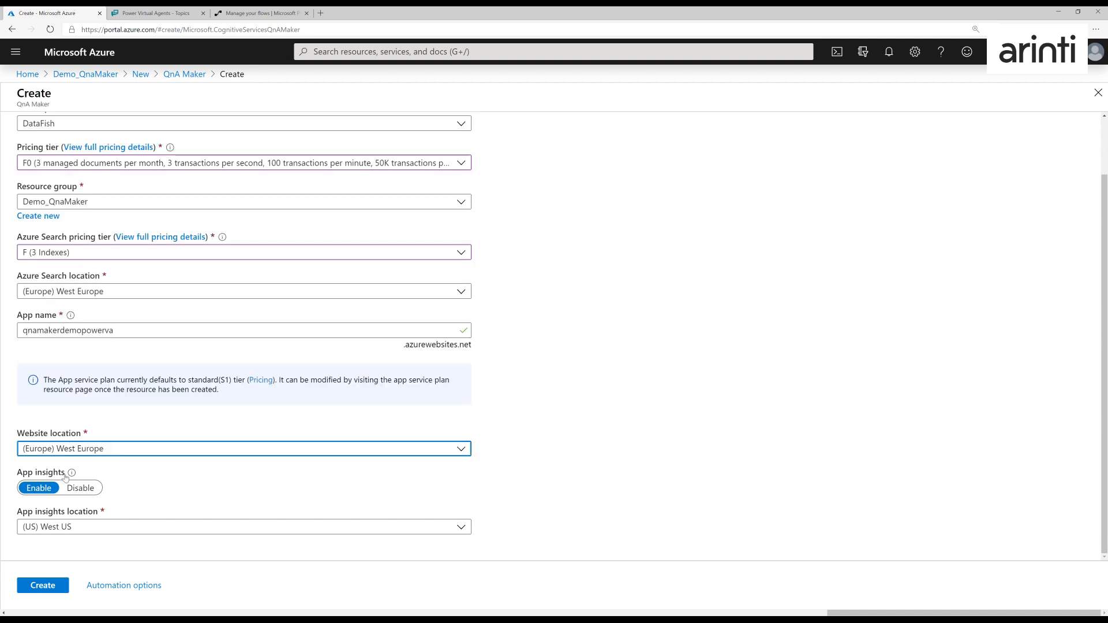
- Create the QnA Maker resource with App insights disabled and open the deployed resource
{"action": "left_click", "coordinate": [80, 487]}
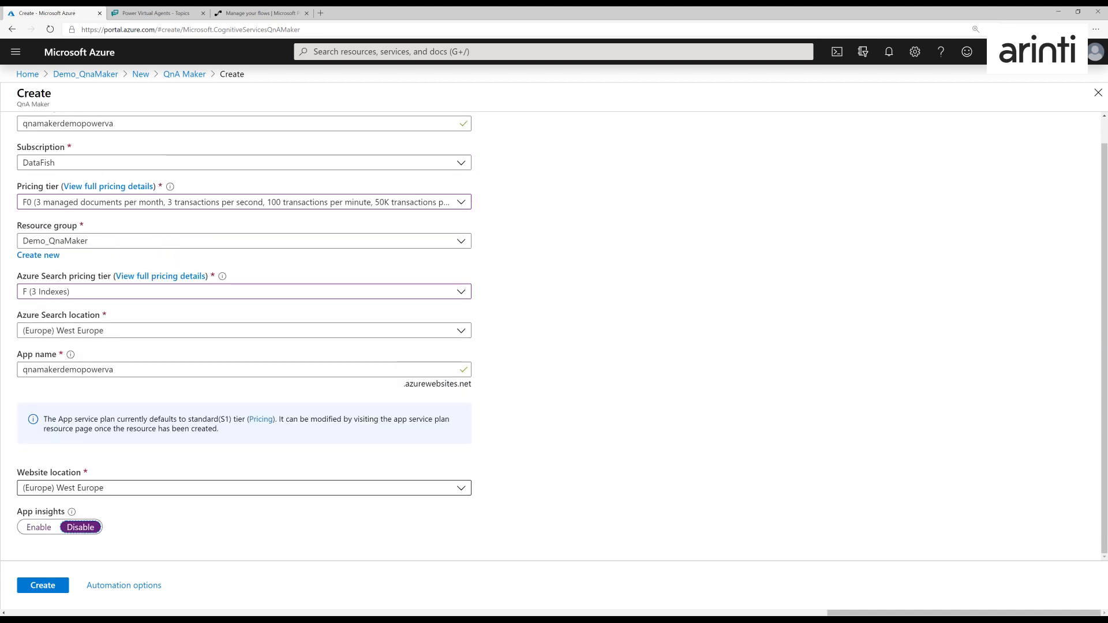
{"action": "left_click", "coordinate": [41, 590]}
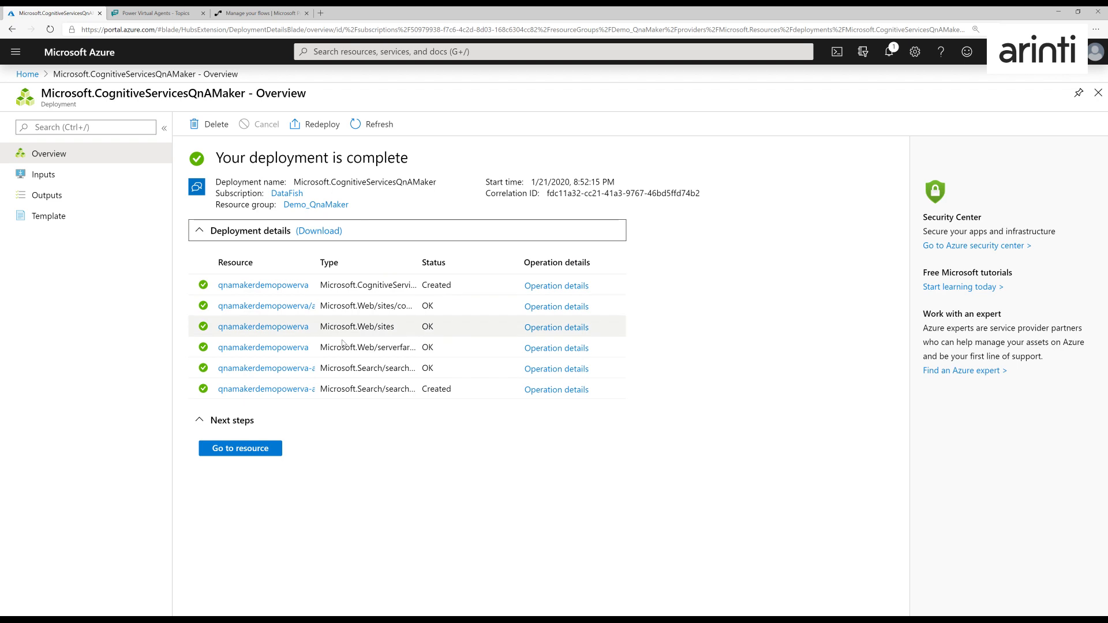
{"action": "left_click", "coordinate": [243, 450]}
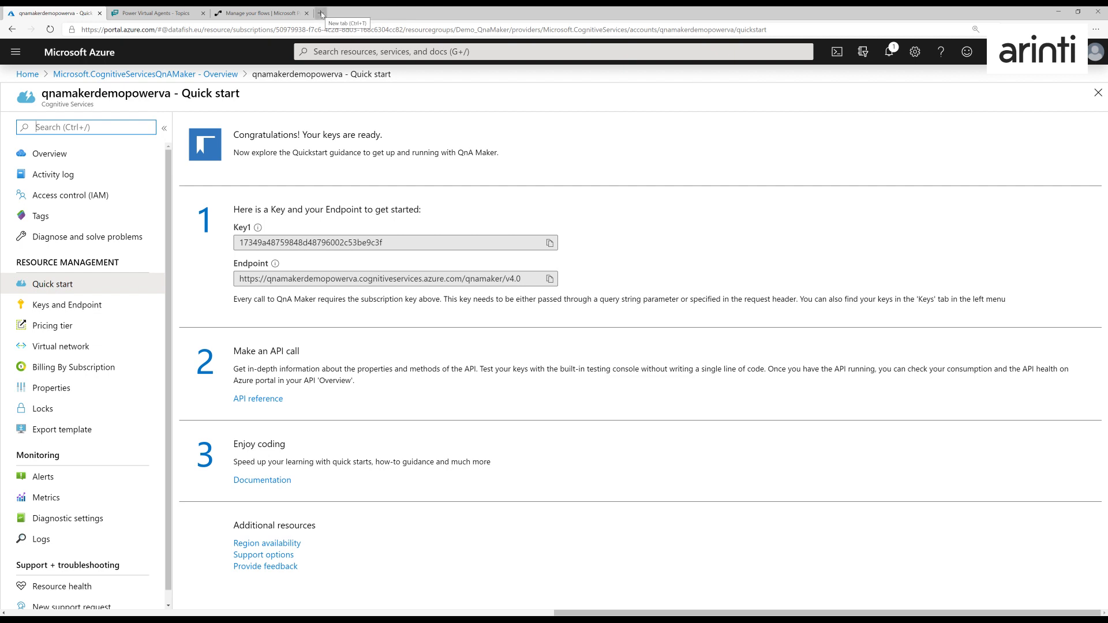
- Open qnamaker.ai in a new browser tab and sign in with the existing account
{"action": "left_click", "coordinate": [321, 14]}
{"action": "type", "text": "qnamaker.ai"}
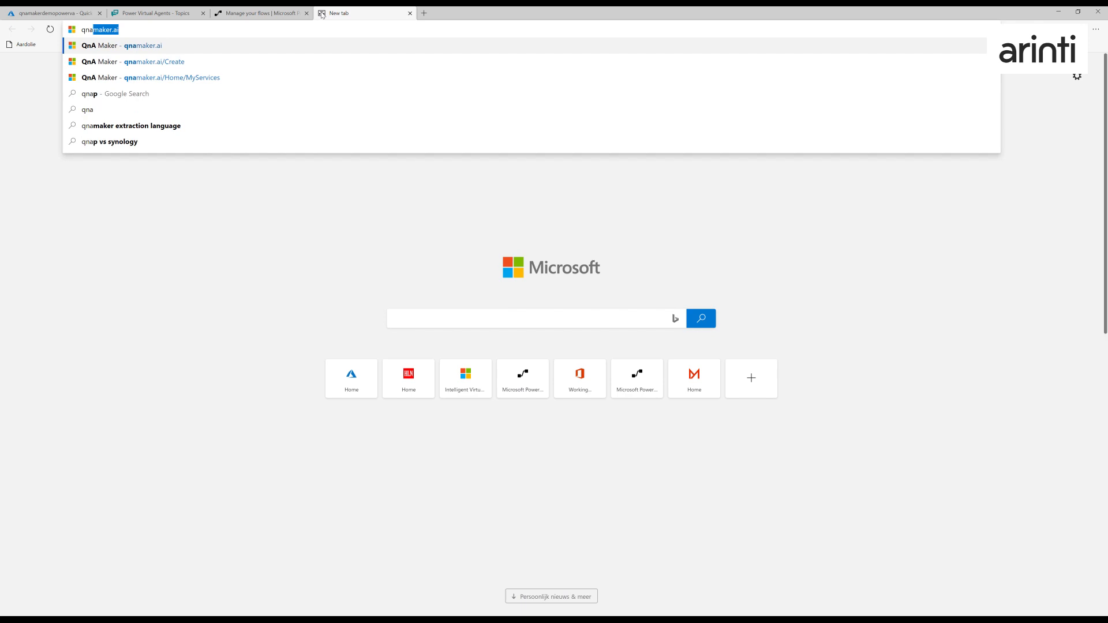
{"action": "key", "text": "Return"}
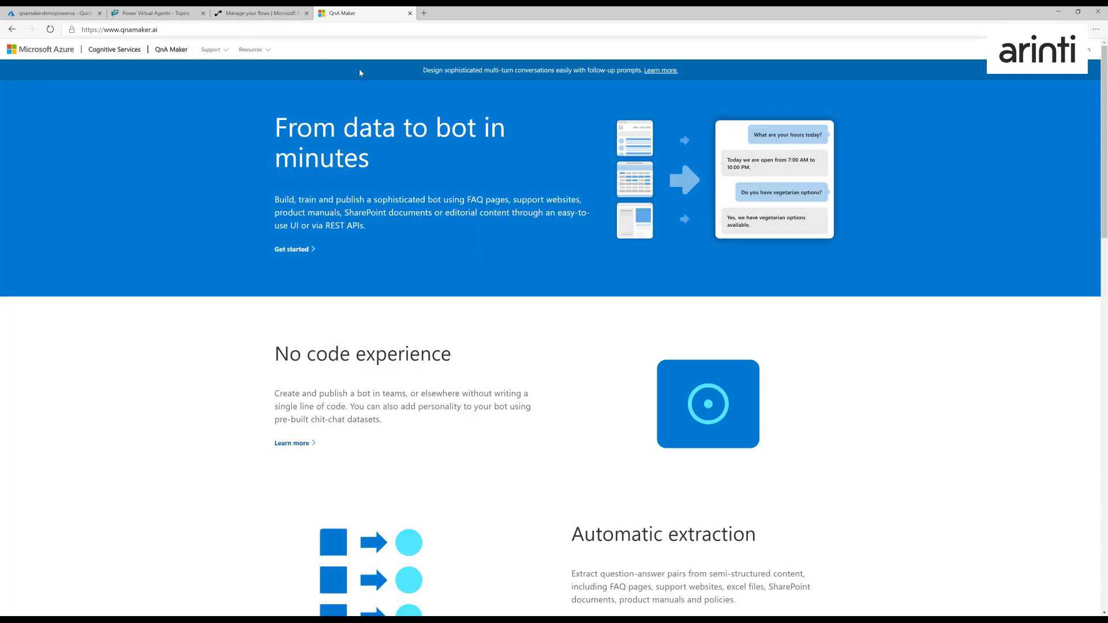
{"action": "left_click", "coordinate": [1080, 50]}
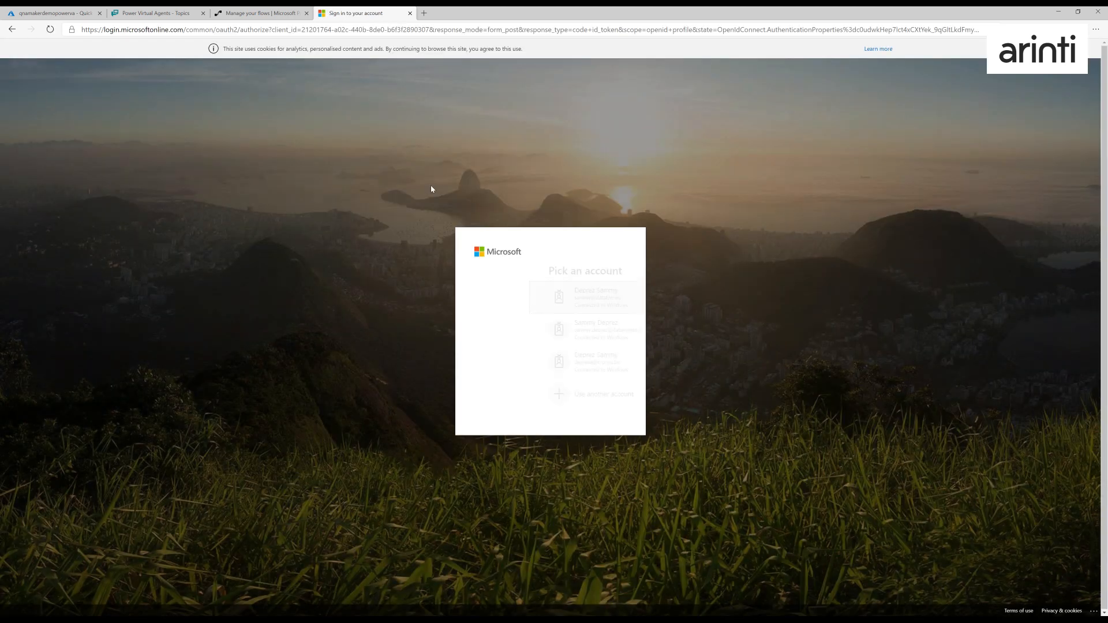
{"action": "left_click", "coordinate": [533, 304]}
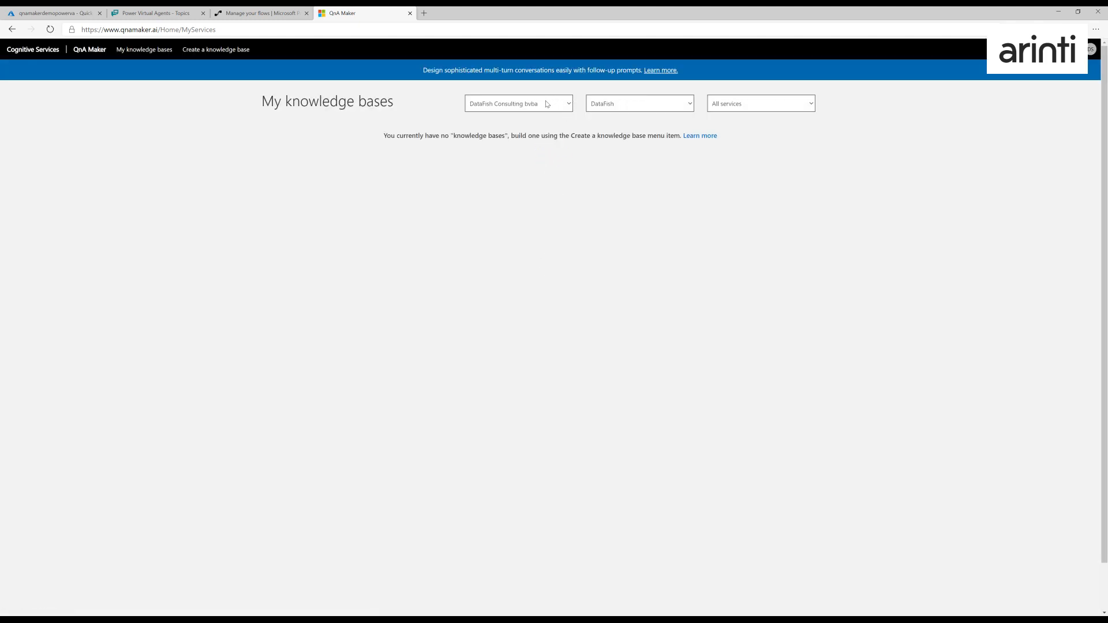
- Filter the knowledge bases by the qnamakerdemopowerva service and start creating a new knowledge base
{"action": "left_click", "coordinate": [732, 109]}
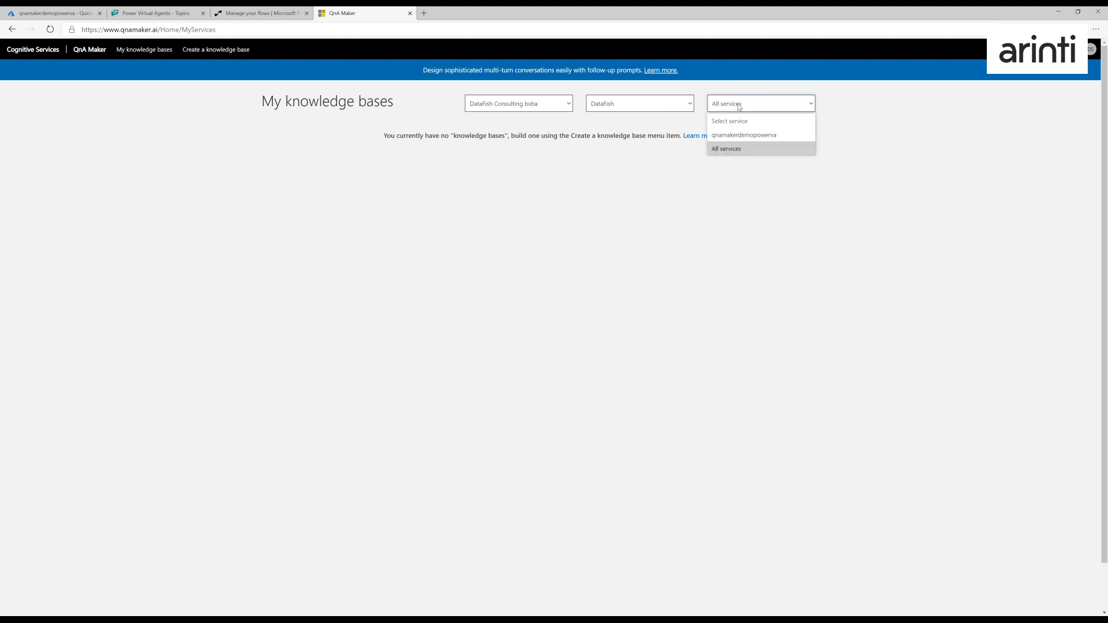
{"action": "left_click", "coordinate": [737, 130]}
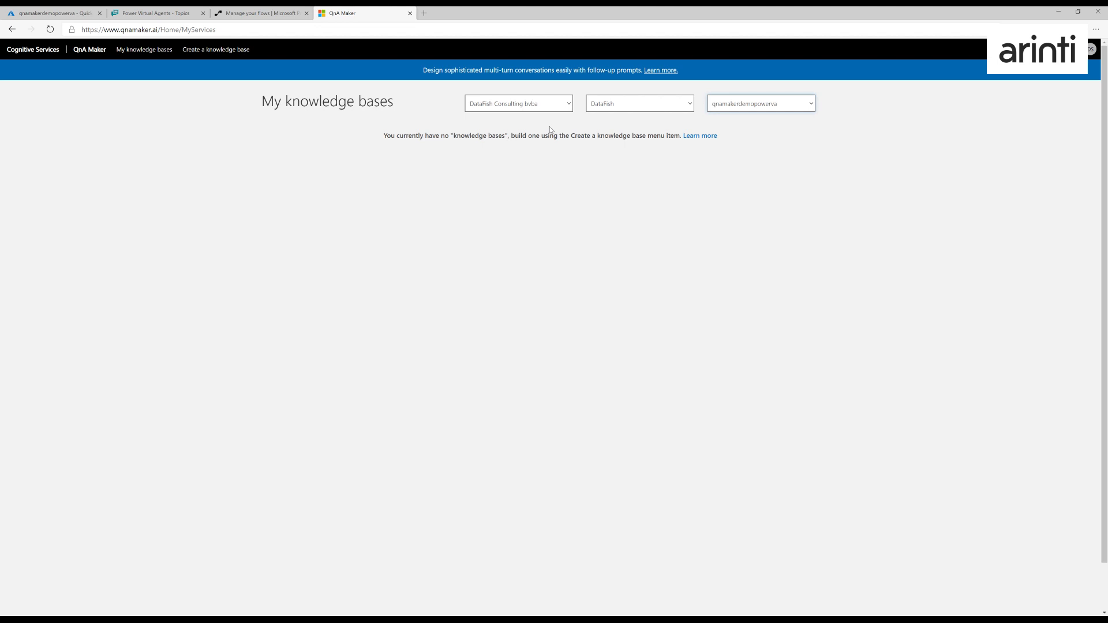
{"action": "left_click", "coordinate": [200, 52]}
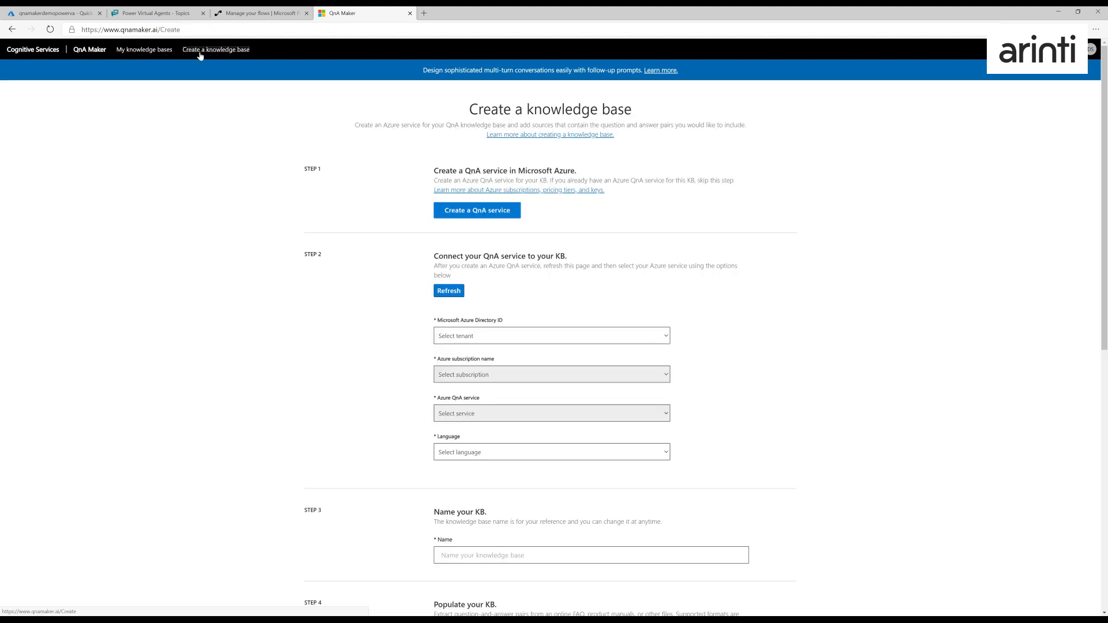
- Connect the knowledge base to the DataFish Consulting bvba directory, DataFish subscription and qnamakerdemopowerva QnA service
{"action": "left_click", "coordinate": [488, 336]}
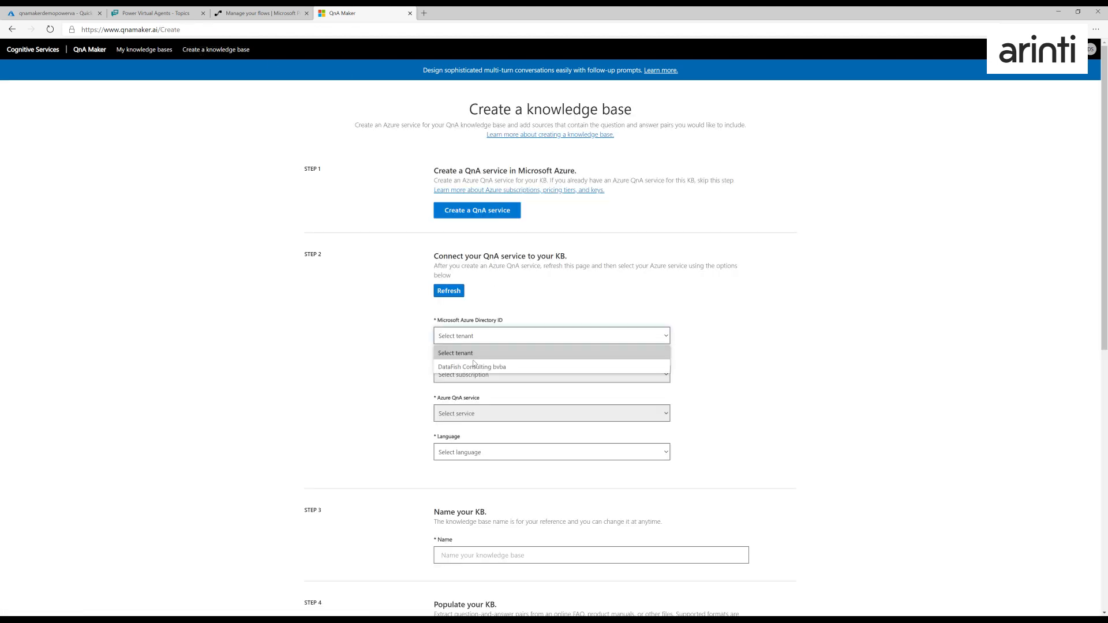
{"action": "left_click", "coordinate": [473, 367]}
{"action": "left_click", "coordinate": [473, 375]}
{"action": "left_click", "coordinate": [459, 402]}
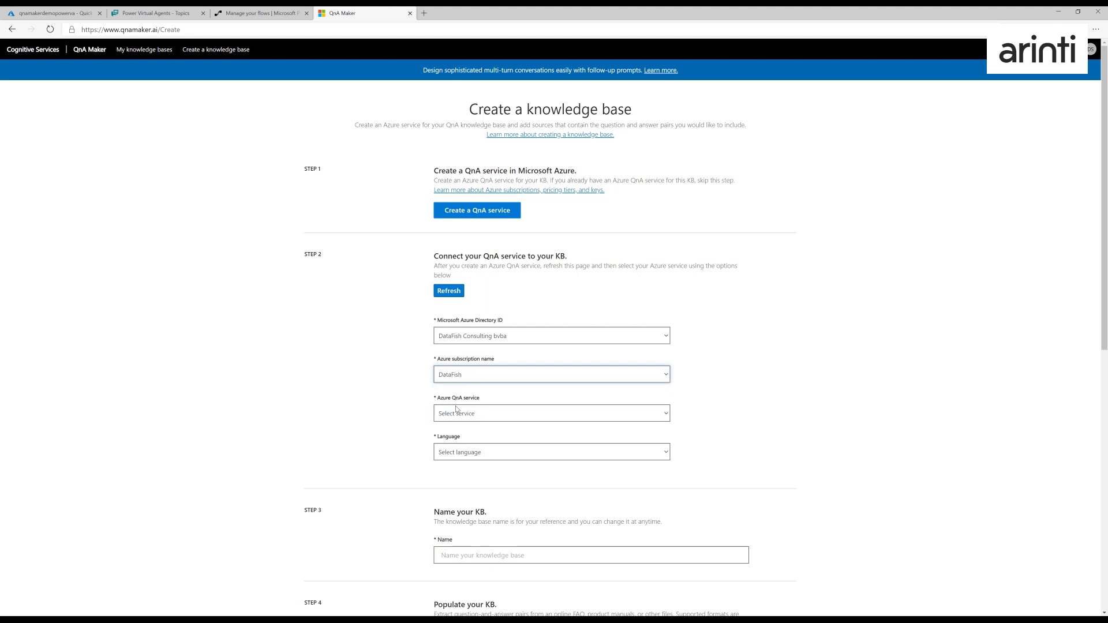
{"action": "left_click", "coordinate": [456, 411]}
{"action": "left_click", "coordinate": [467, 446]}
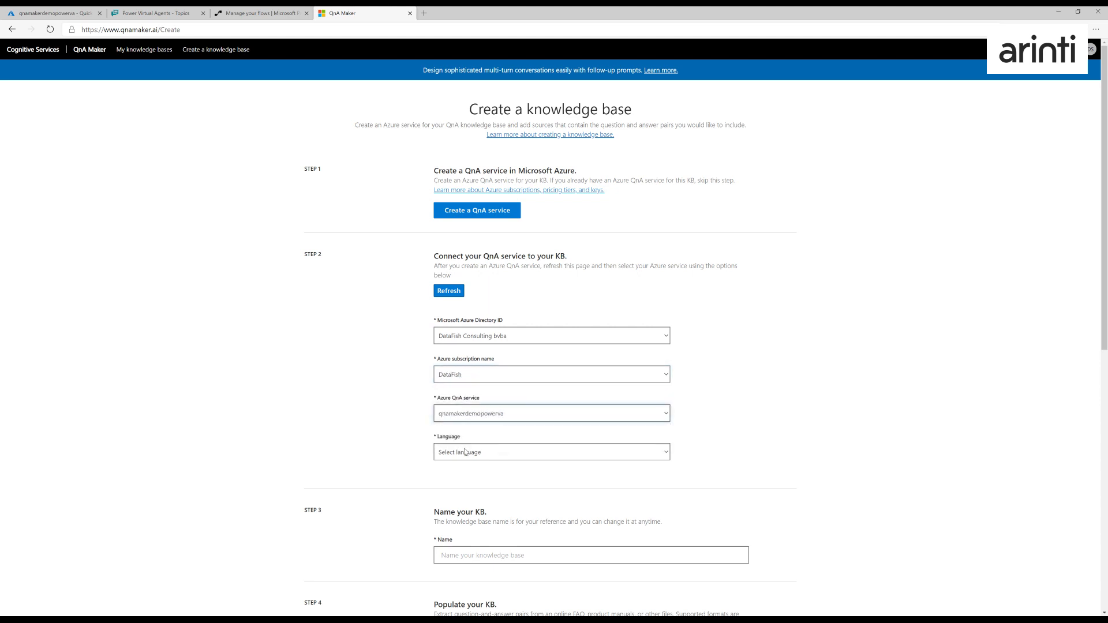
- Set the knowledge base language to English
{"action": "left_click", "coordinate": [465, 452]}
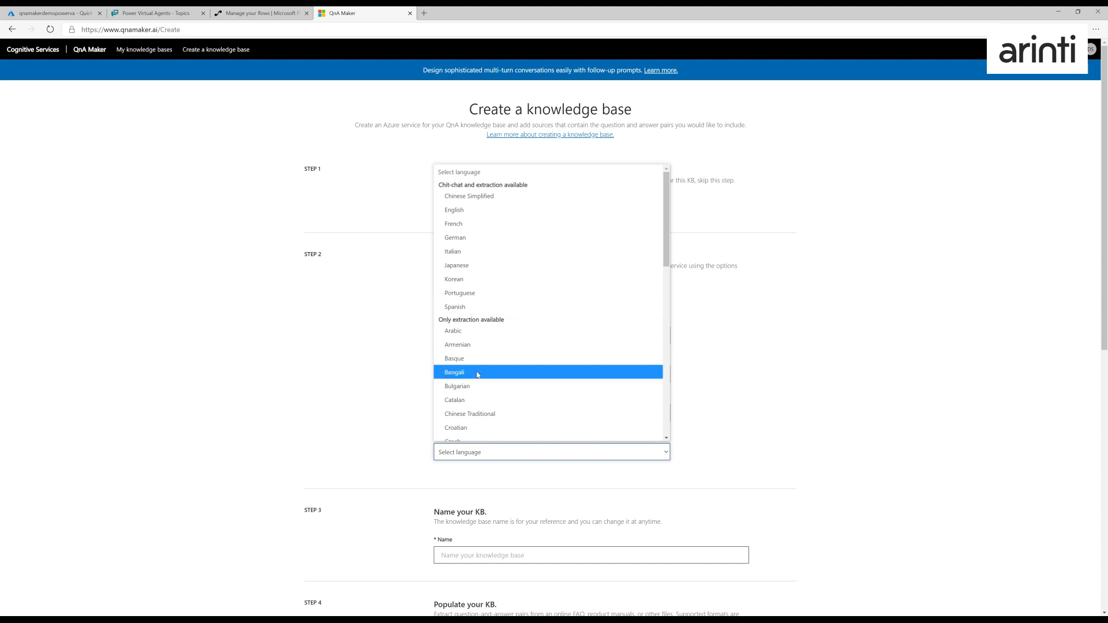
{"action": "scroll", "coordinate": [477, 372], "scroll_direction": "down", "scroll_amount": 4}
{"action": "scroll", "coordinate": [477, 372], "scroll_direction": "up", "scroll_amount": 4}
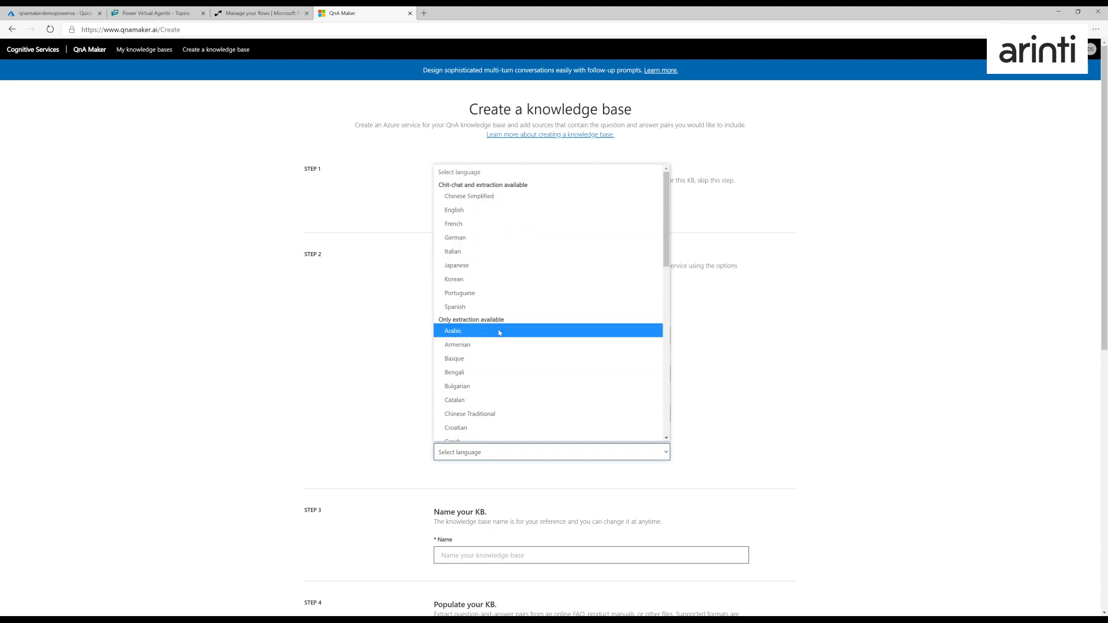
{"action": "left_click", "coordinate": [457, 211]}
- Name the knowledge base QnaDemoVA and create it without any URL or file sources
{"action": "scroll", "coordinate": [507, 358], "scroll_direction": "down", "scroll_amount": 2}
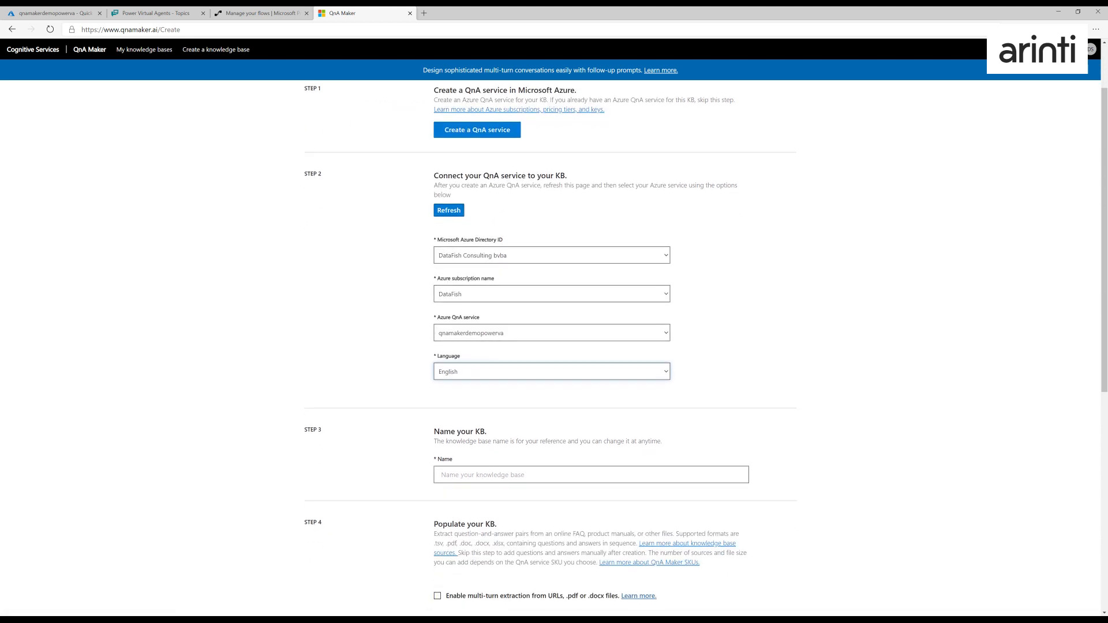
{"action": "left_click", "coordinate": [513, 459]}
{"action": "type", "text": "QnaDemoVA"}
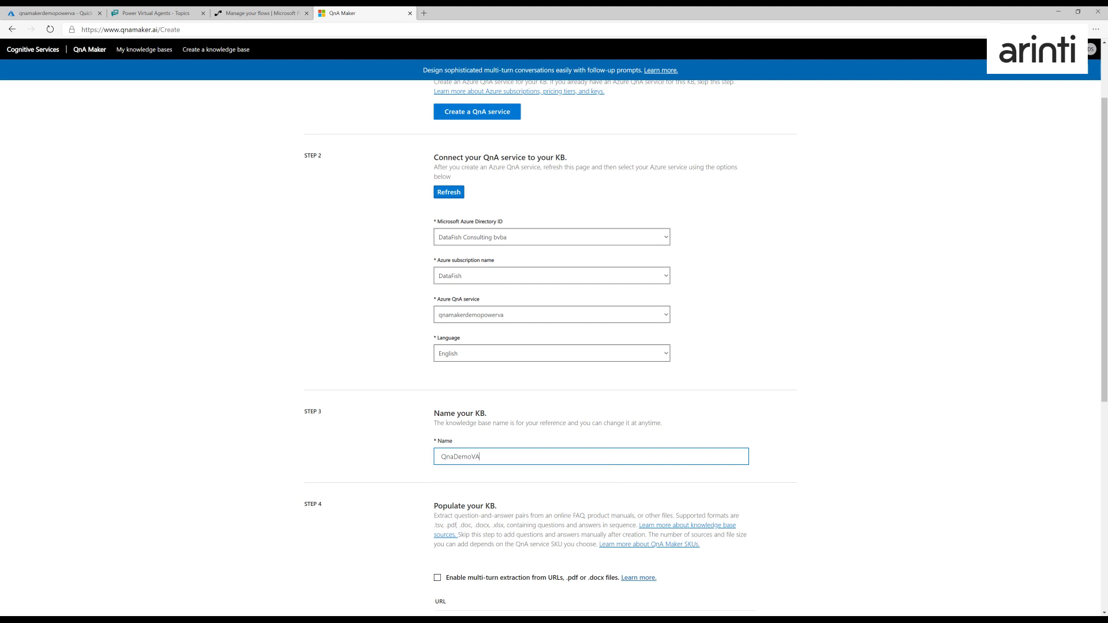
{"action": "scroll", "coordinate": [524, 454], "scroll_direction": "down", "scroll_amount": 5}
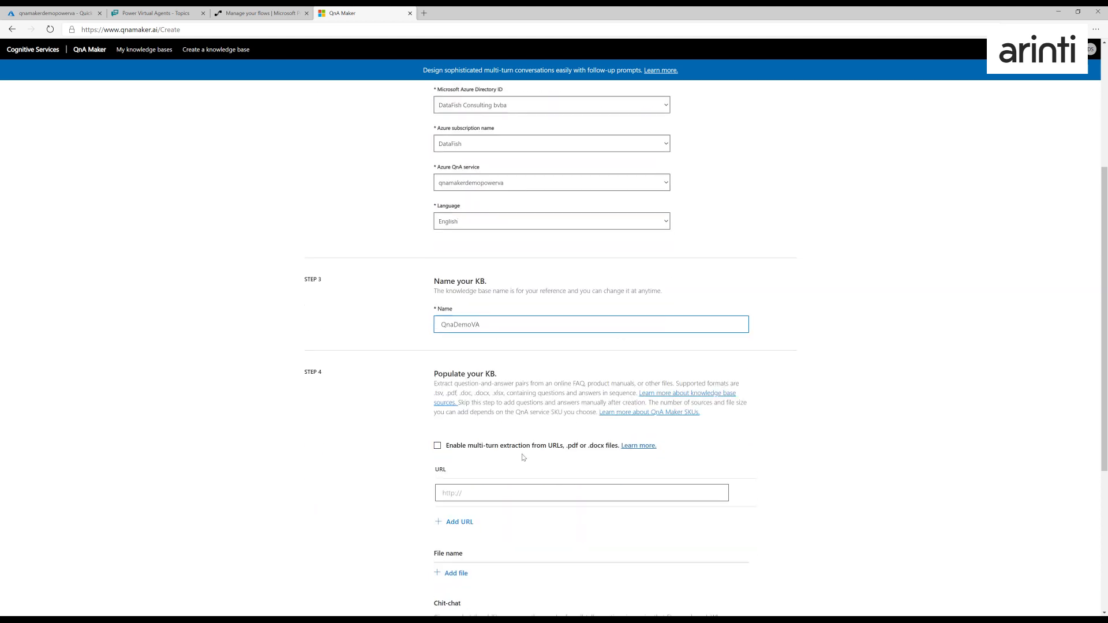
{"action": "scroll", "coordinate": [550, 346], "scroll_direction": "down", "scroll_amount": 2}
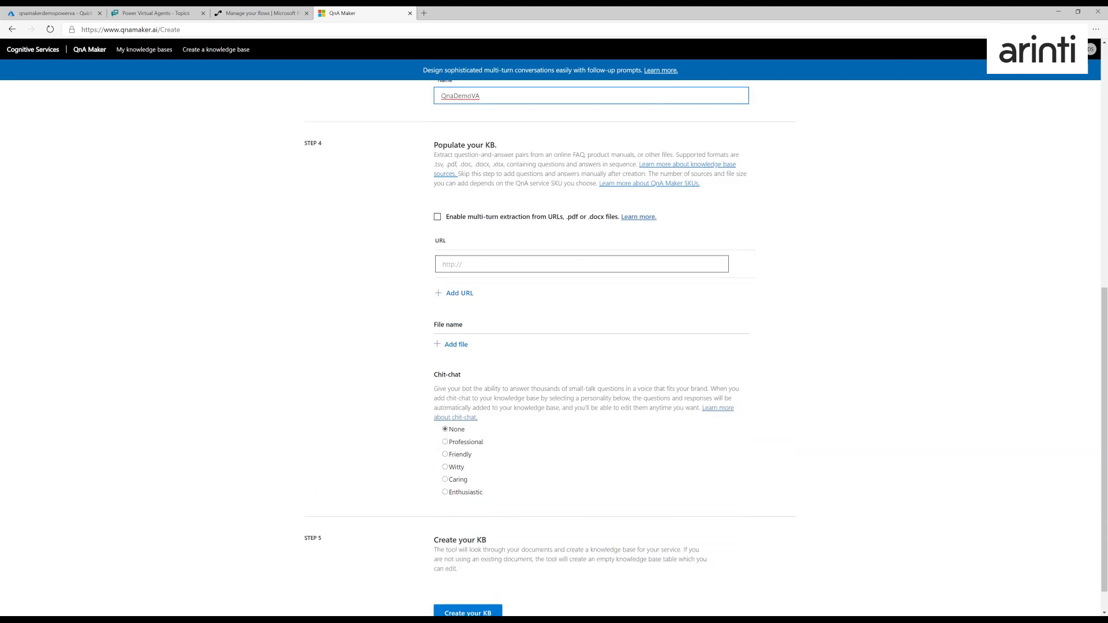
{"action": "left_click", "coordinate": [469, 581]}
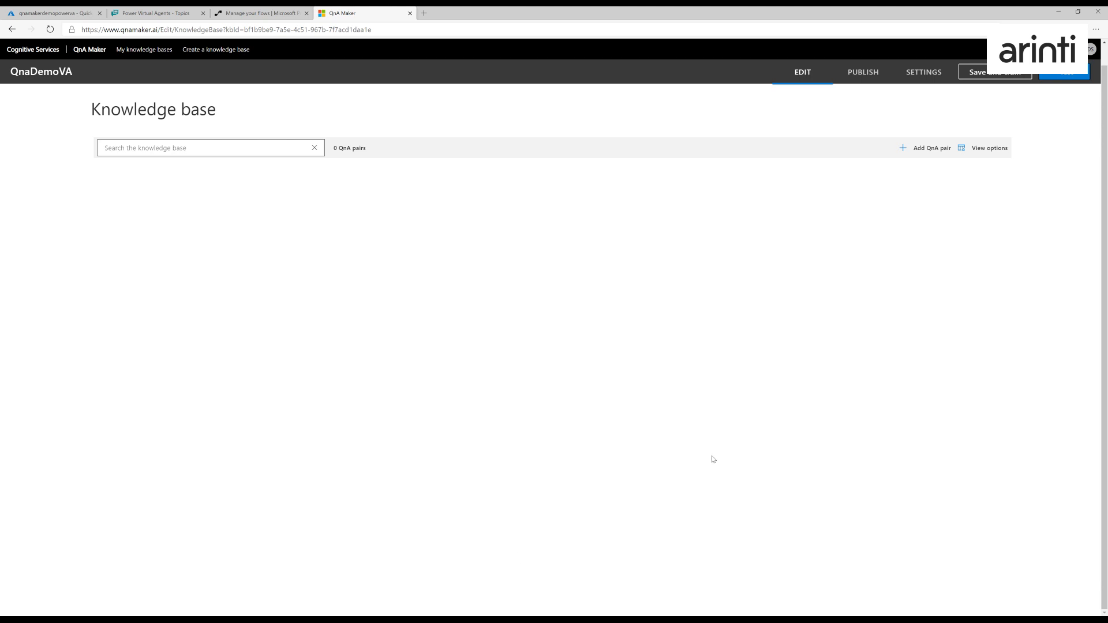
- Add a QnA pair with the question "Who is the CEO of Microsoft" and the answer "That is Satya Nadela"
{"action": "left_click", "coordinate": [919, 154]}
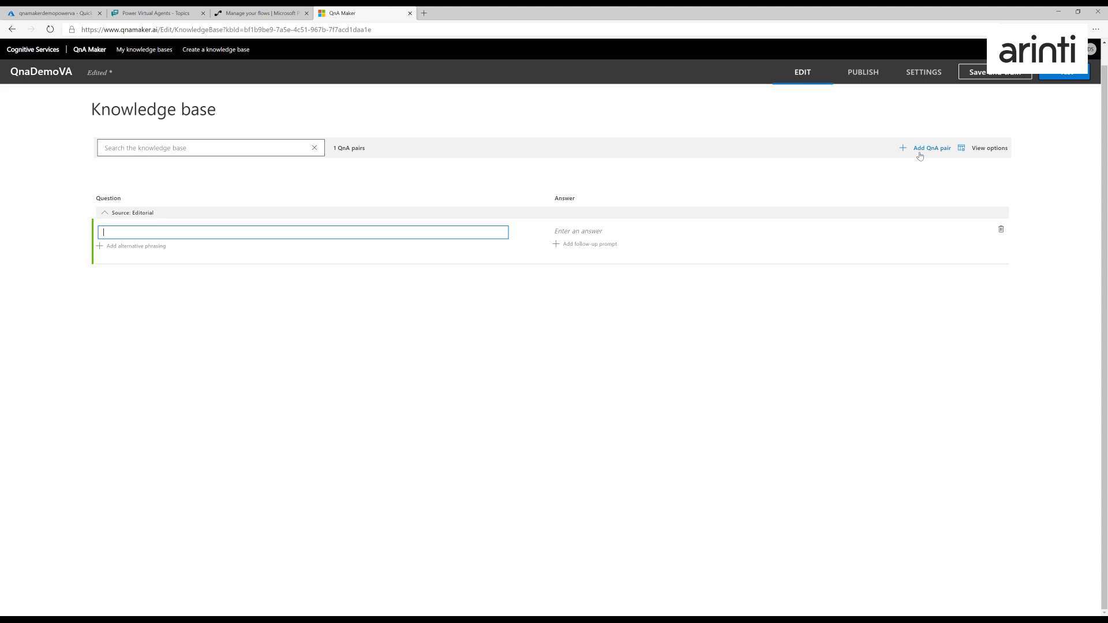
{"action": "type", "text": "Who is the CEO of Microsoft"}
{"action": "left_click", "coordinate": [569, 234]}
{"action": "type", "text": "That is S"}
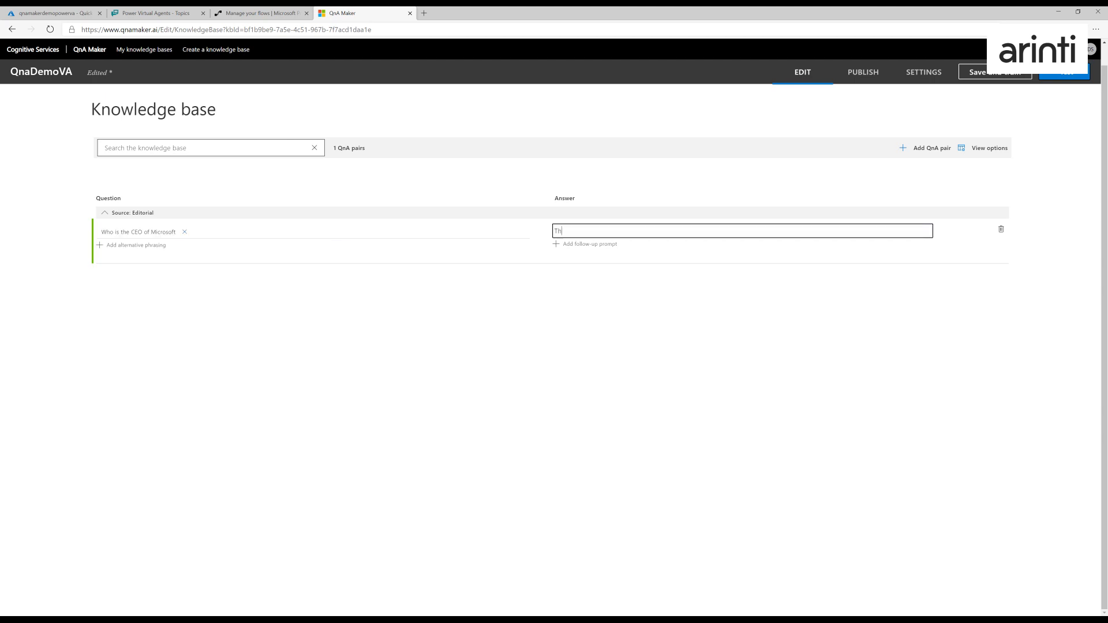
{"action": "type", "text": "Nadella"}
- Add a second QnA pair with the question "What does AI stand for?"
{"action": "left_click", "coordinate": [926, 148]}
{"action": "left_click", "coordinate": [323, 234]}
{"action": "left_click", "coordinate": [138, 229]}
{"action": "type", "text": "What doe"}
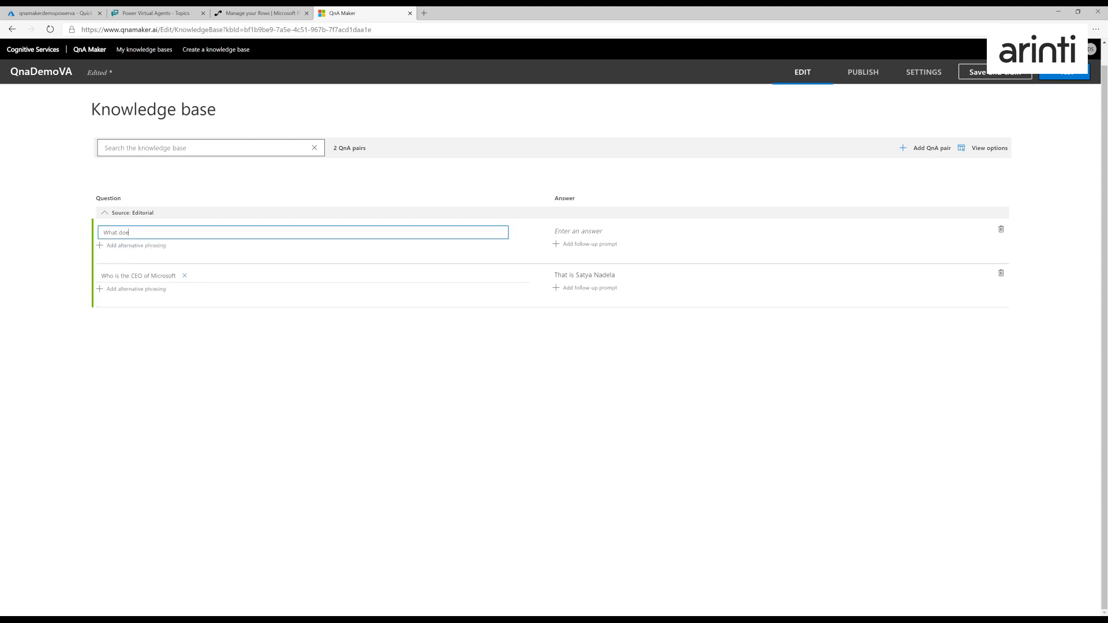
{"action": "type", "text": "s AI stand for?"}
- Enter "AI is an abbreviation for Artificial Intelligence" as the answer to the AI question, correcting the misspelled word
{"action": "left_click", "coordinate": [557, 231]}
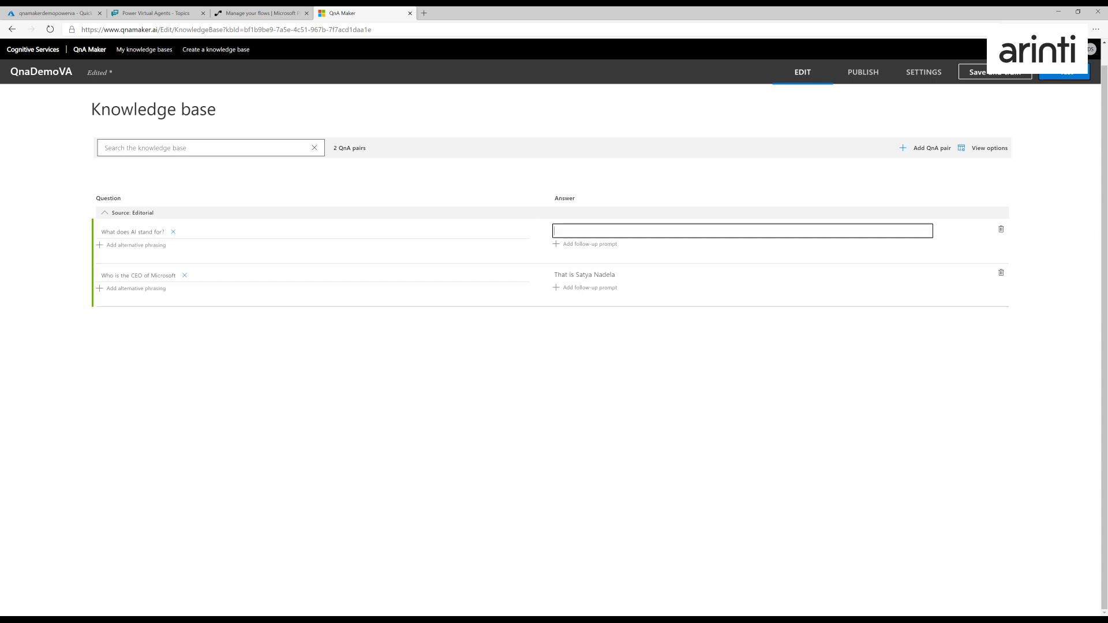
{"action": "type", "text": "AI is an abreviation for Artificial Intelligence"}
{"action": "right_click", "coordinate": [594, 232]}
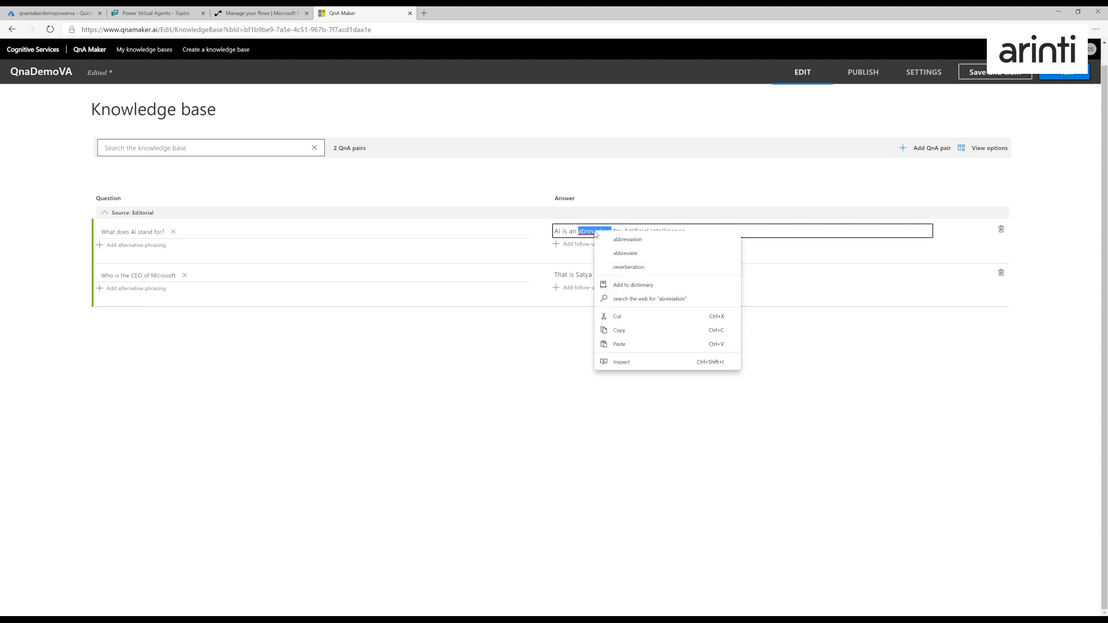
{"action": "left_click", "coordinate": [612, 241]}
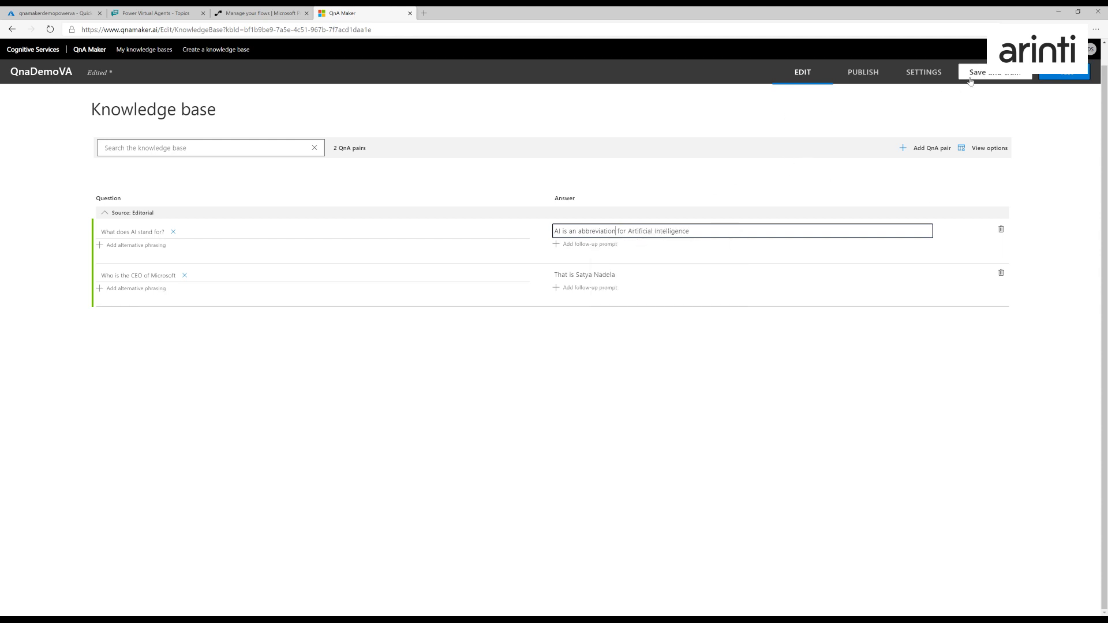
- Save and train the QnaDemoVA knowledge base, and publish it to the qnamakerdemopowerva service
{"action": "left_click", "coordinate": [987, 74]}
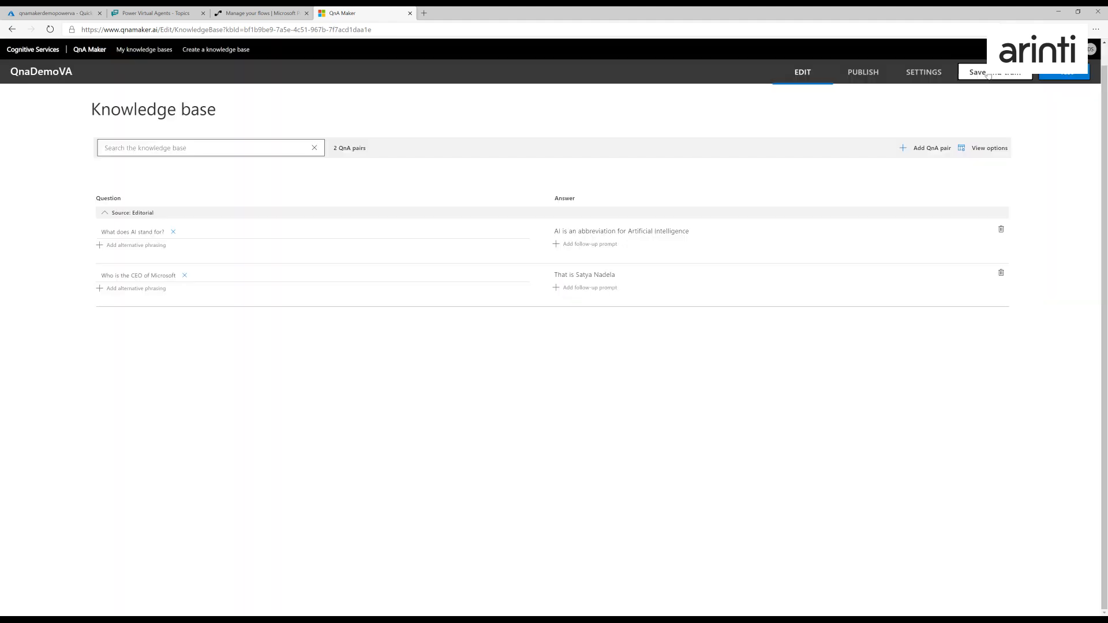
{"action": "left_click", "coordinate": [871, 75]}
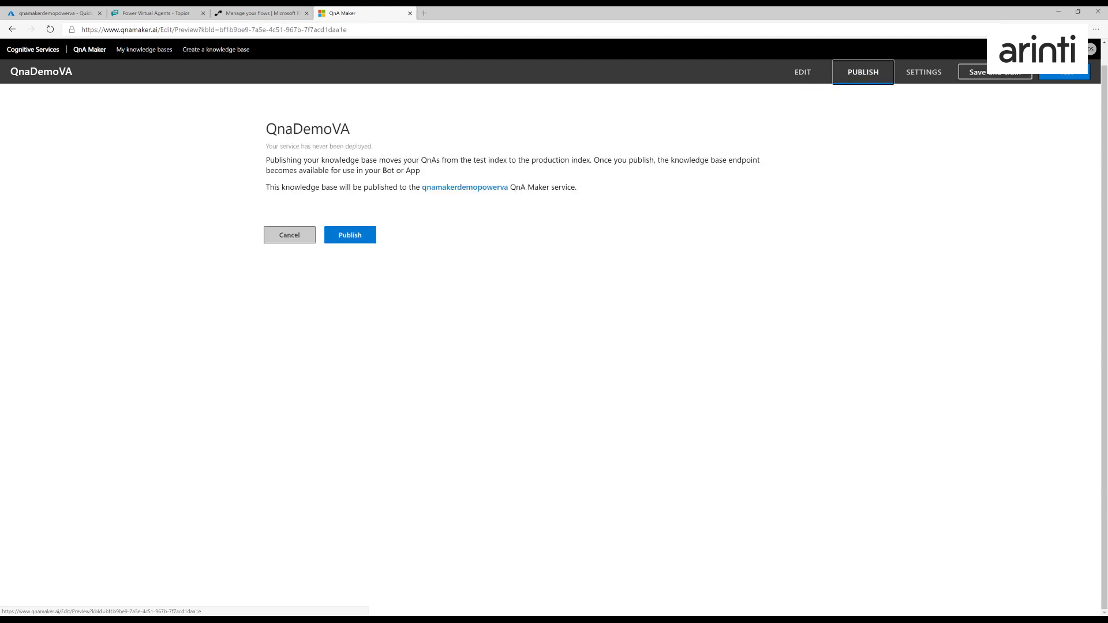
{"action": "left_click", "coordinate": [340, 231]}
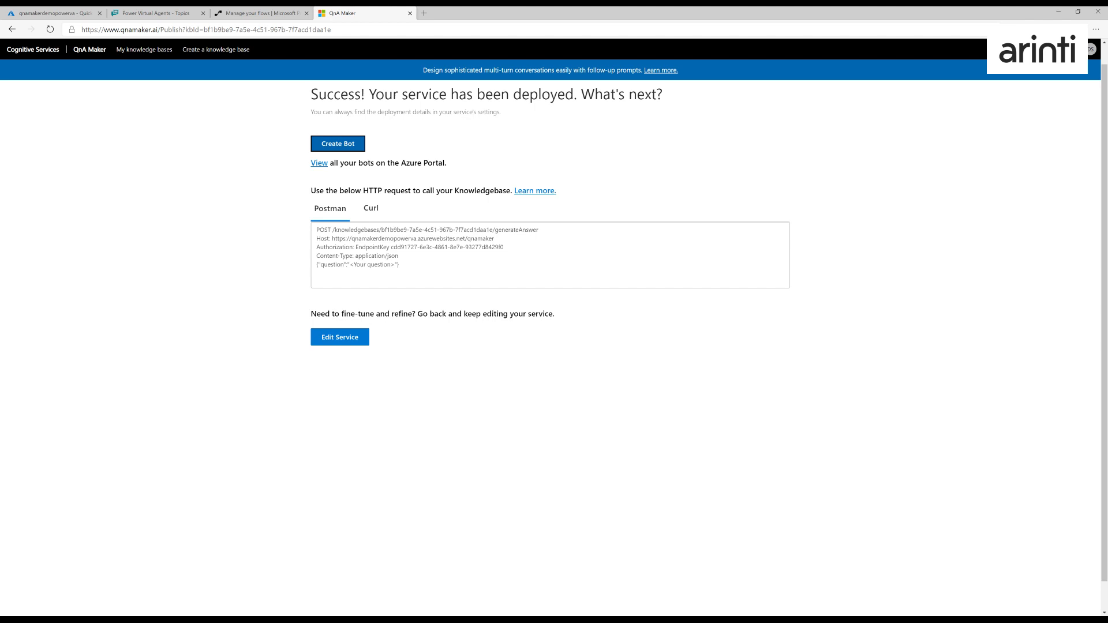
- Examine the published service's sample HTTP request, including its host URL, knowledge base ID and generateAnswer path
{"action": "left_click_drag", "start_coordinate": [316, 229], "coordinate": [402, 265]}
{"action": "left_click", "coordinate": [402, 265]}
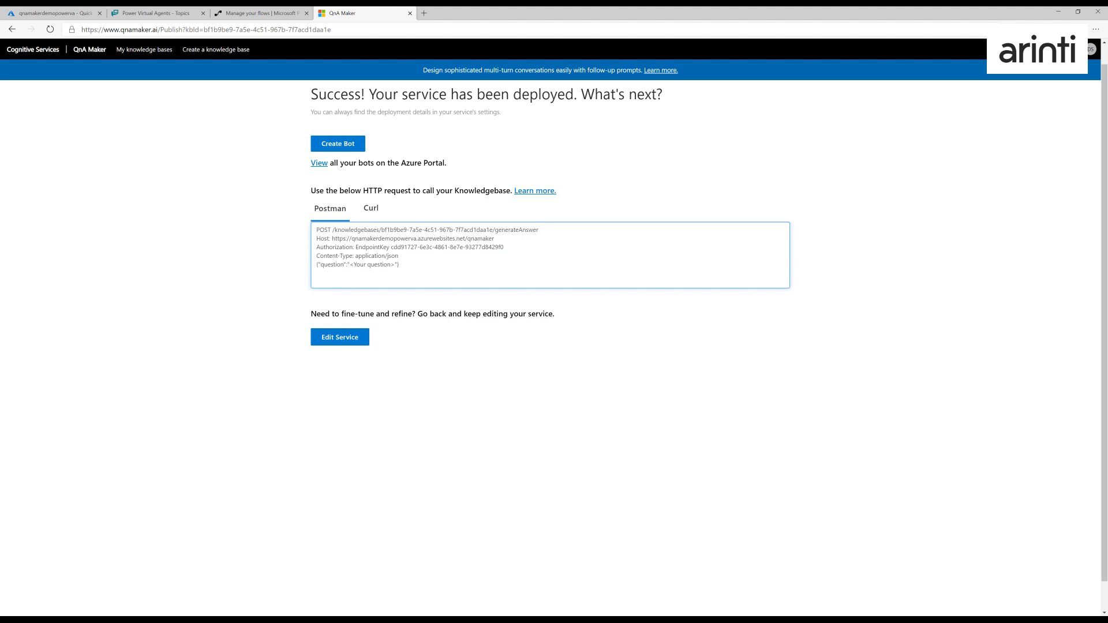
{"action": "left_click_drag", "start_coordinate": [331, 239], "coordinate": [493, 238]}
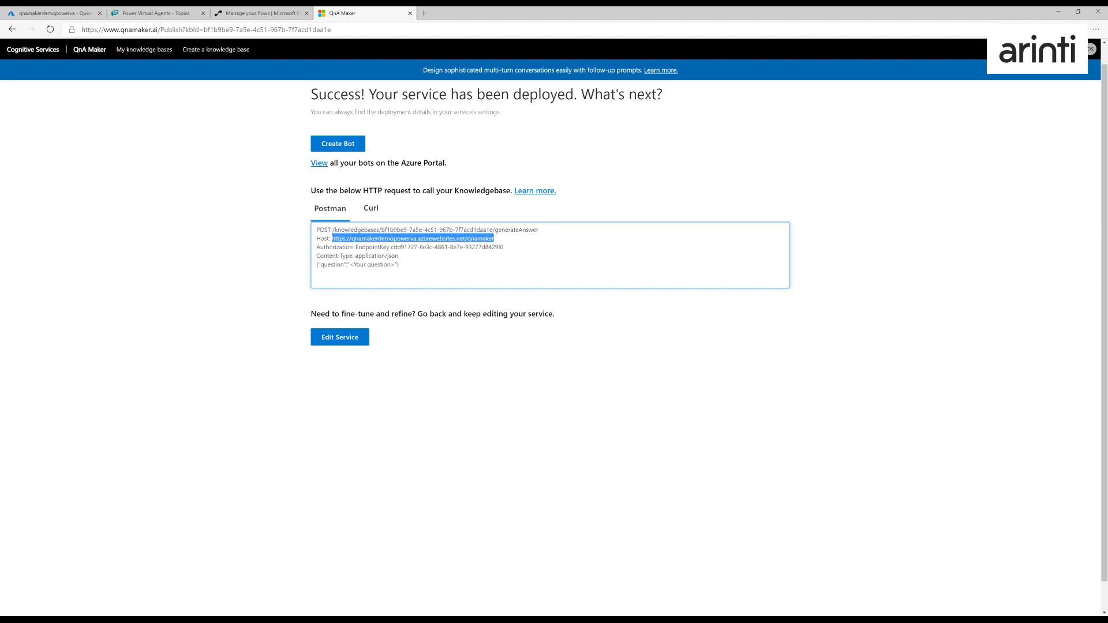
{"action": "double_click", "coordinate": [384, 238]}
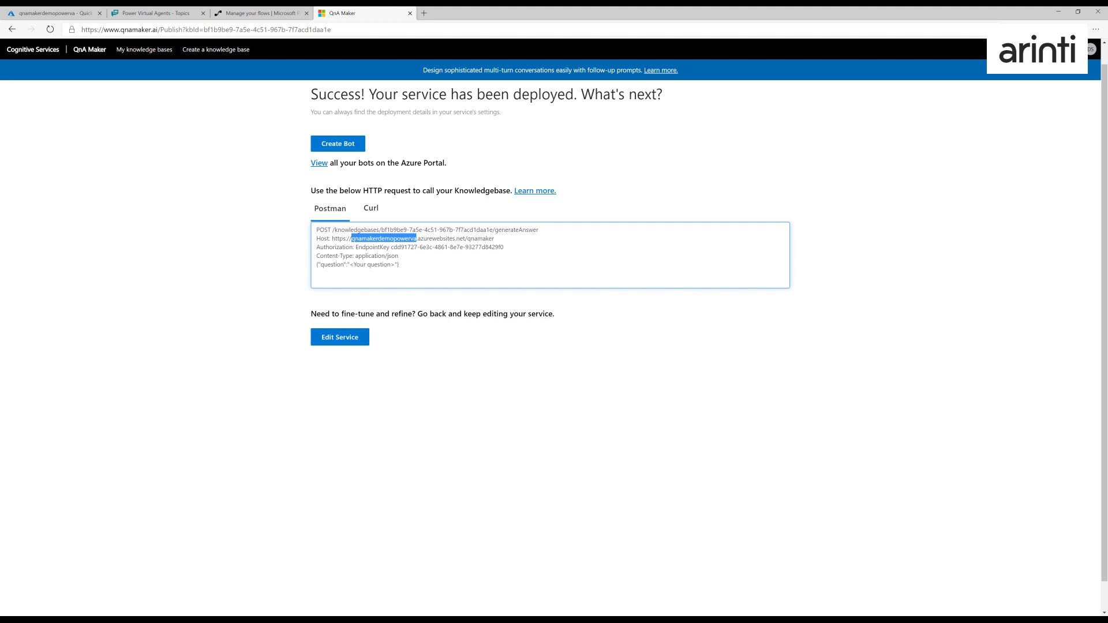
{"action": "left_click_drag", "start_coordinate": [380, 230], "coordinate": [494, 230]}
{"action": "double_click", "coordinate": [517, 229]}
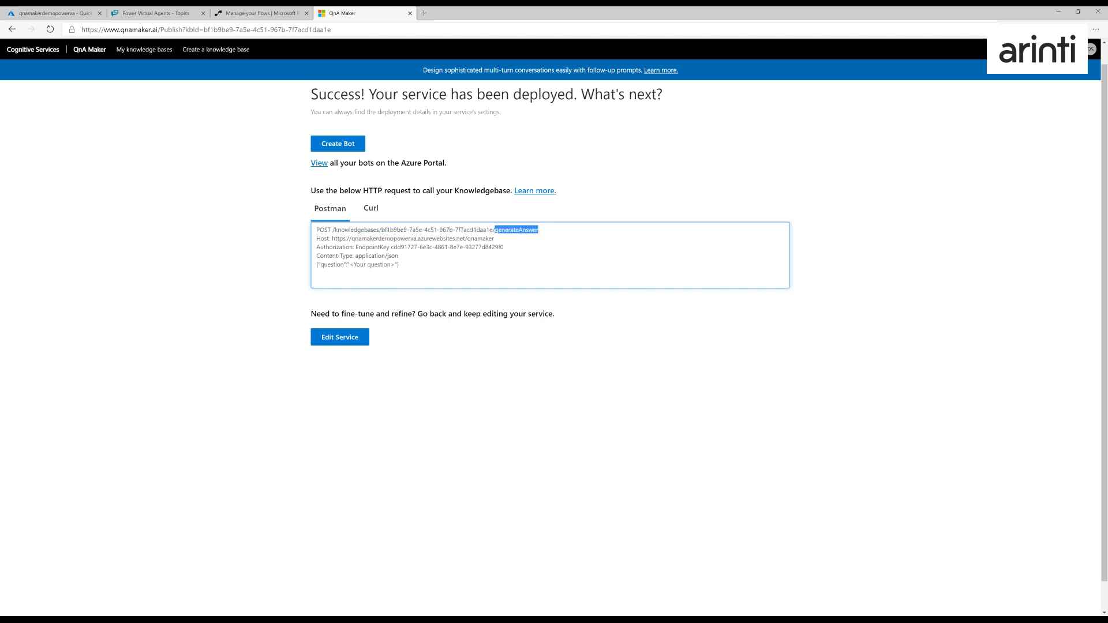
- Examine the sample request's authorization endpoint key, JSON question body and POST method
{"action": "left_click_drag", "start_coordinate": [389, 247], "coordinate": [503, 247]}
{"action": "left_click_drag", "start_coordinate": [399, 264], "coordinate": [316, 264]}
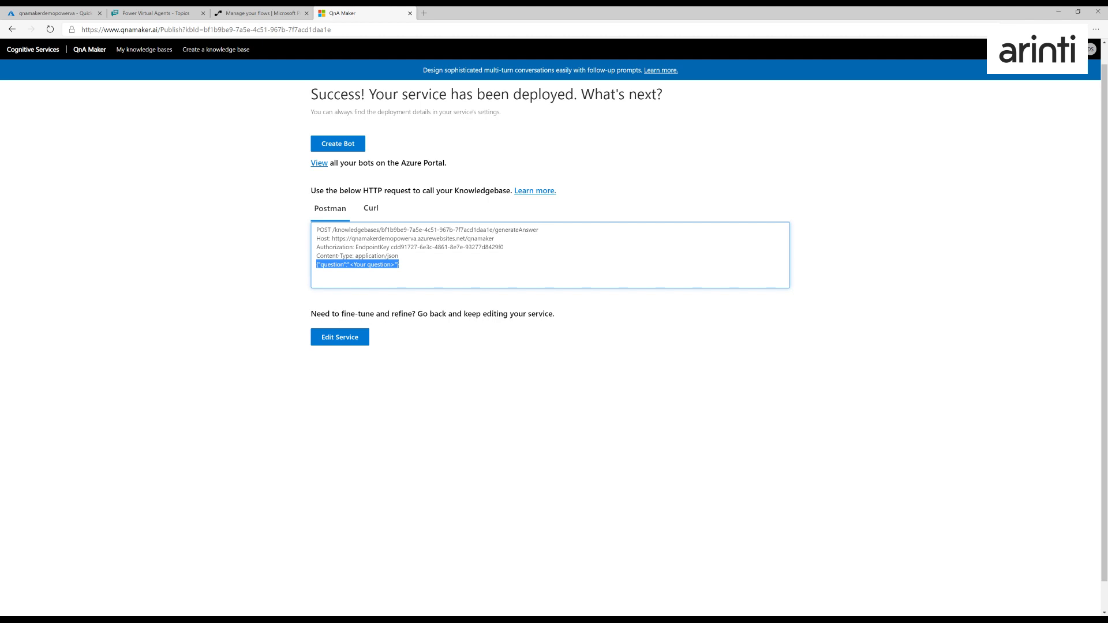
{"action": "double_click", "coordinate": [324, 230]}
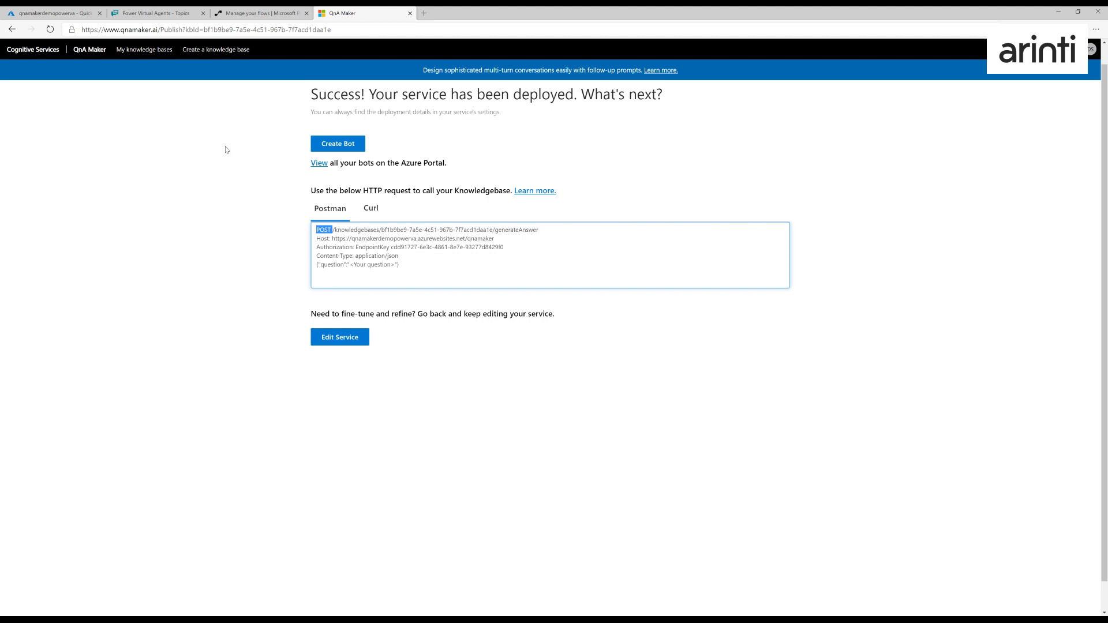
- In Power Virtual Agents, review the actions that can be called after the Call Qna topic's question node
{"action": "left_click", "coordinate": [137, 12]}
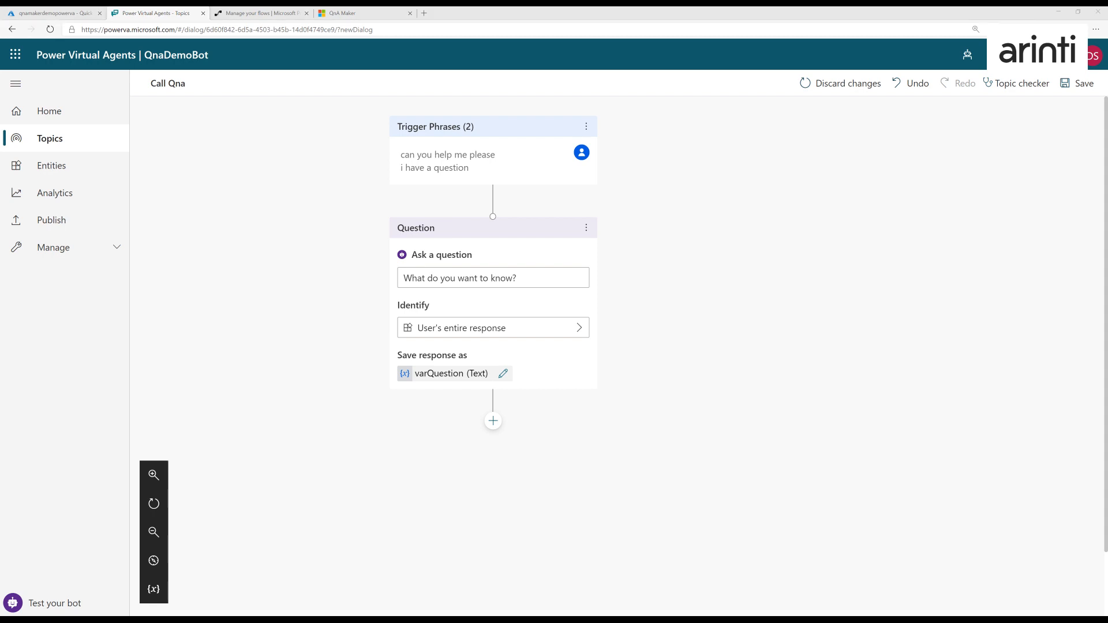
{"action": "left_click", "coordinate": [493, 422]}
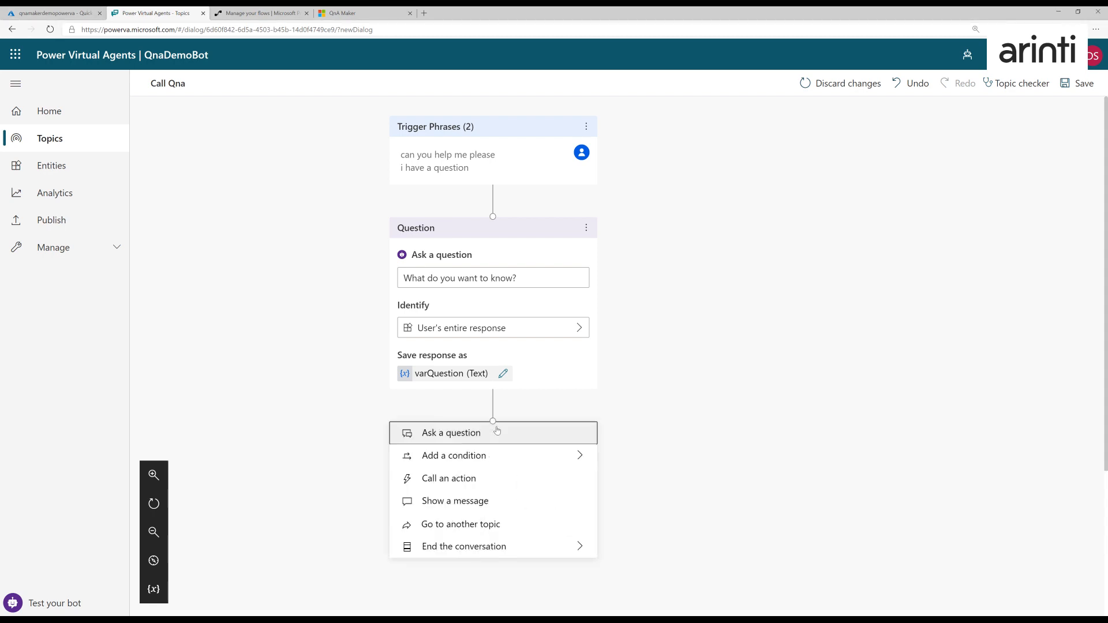
{"action": "left_click", "coordinate": [507, 486]}
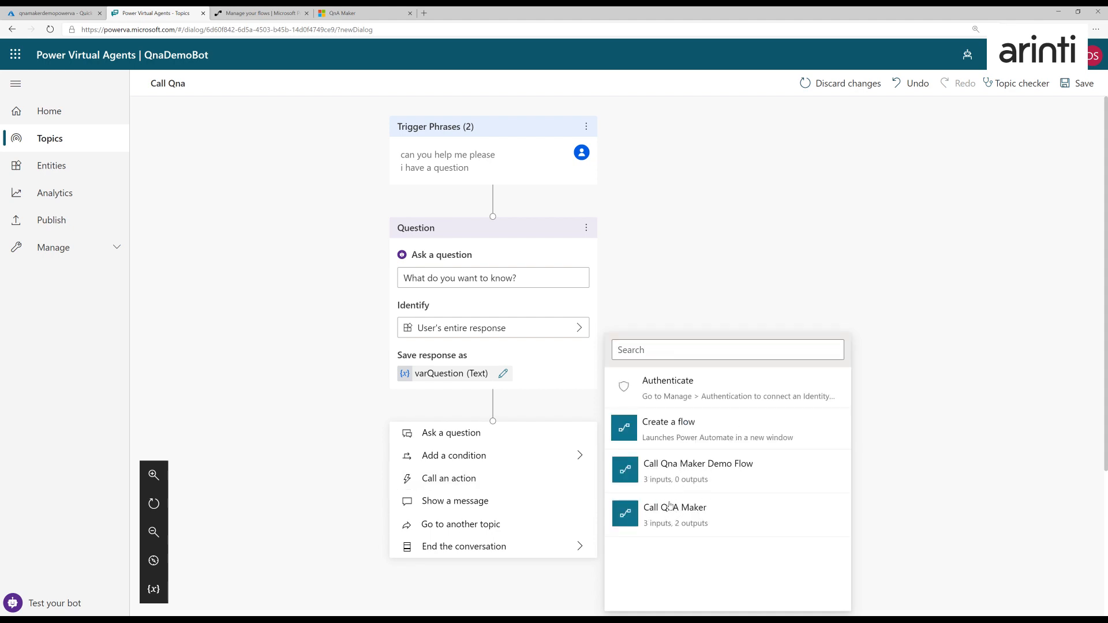
{"action": "left_click", "coordinate": [699, 299]}
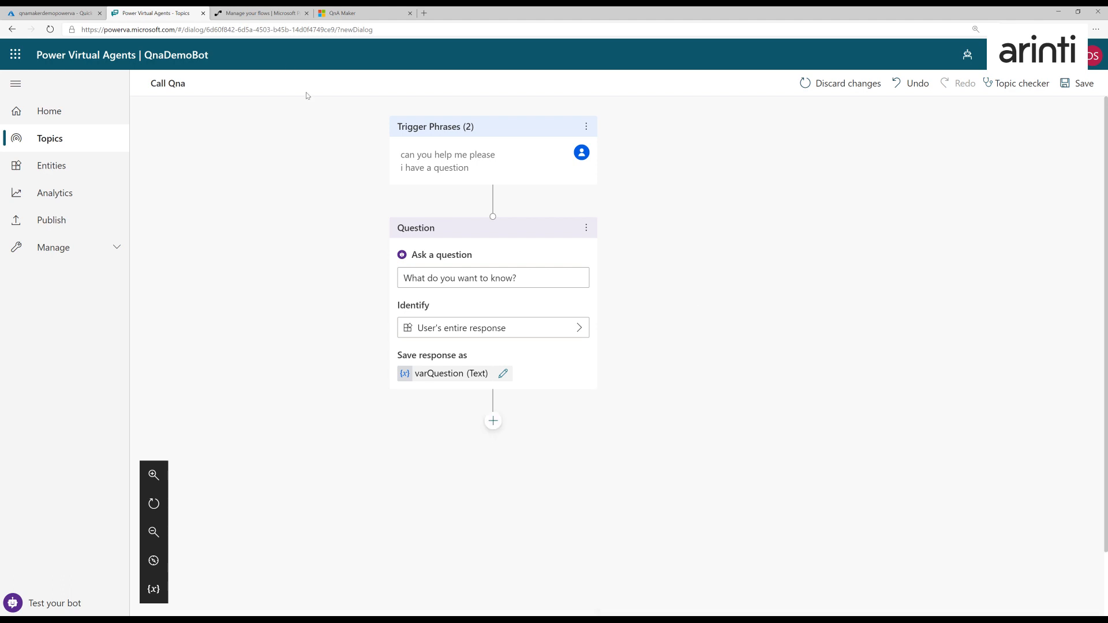
- In Power Automate, create a blank instant flow named QnaDemo VA, triggered when an HTTP request is received
{"action": "left_click", "coordinate": [264, 15]}
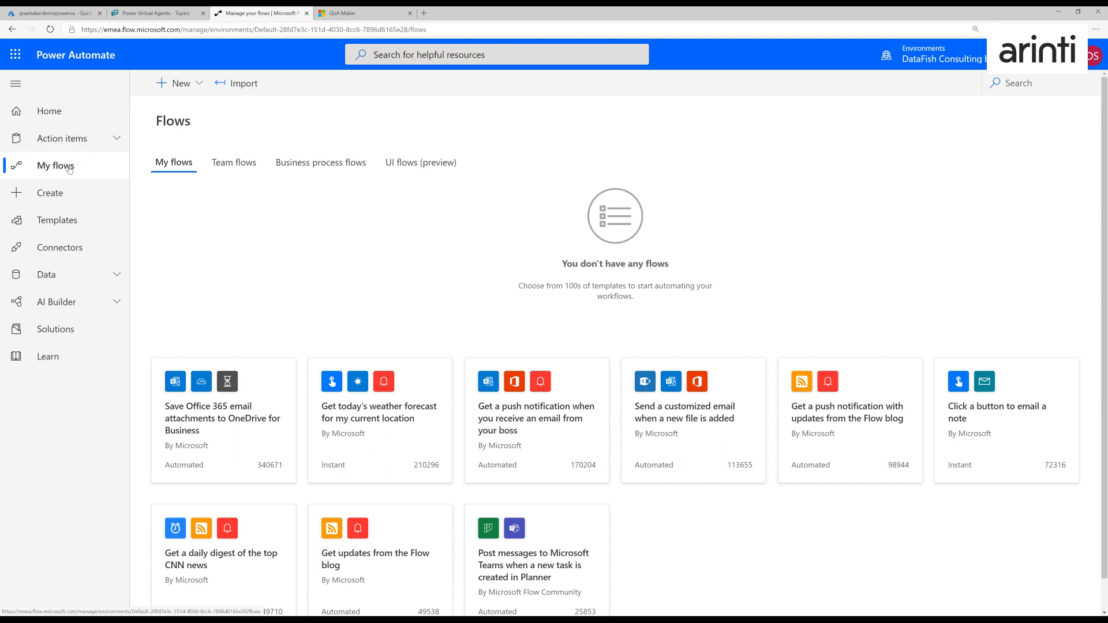
{"action": "left_click", "coordinate": [179, 83]}
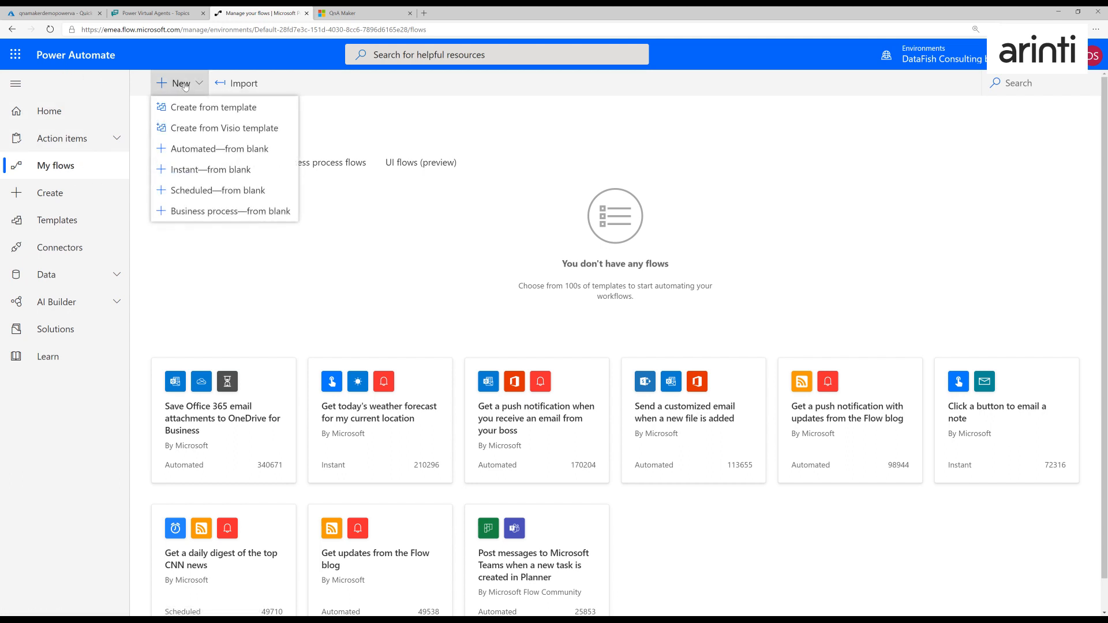
{"action": "left_click", "coordinate": [202, 173]}
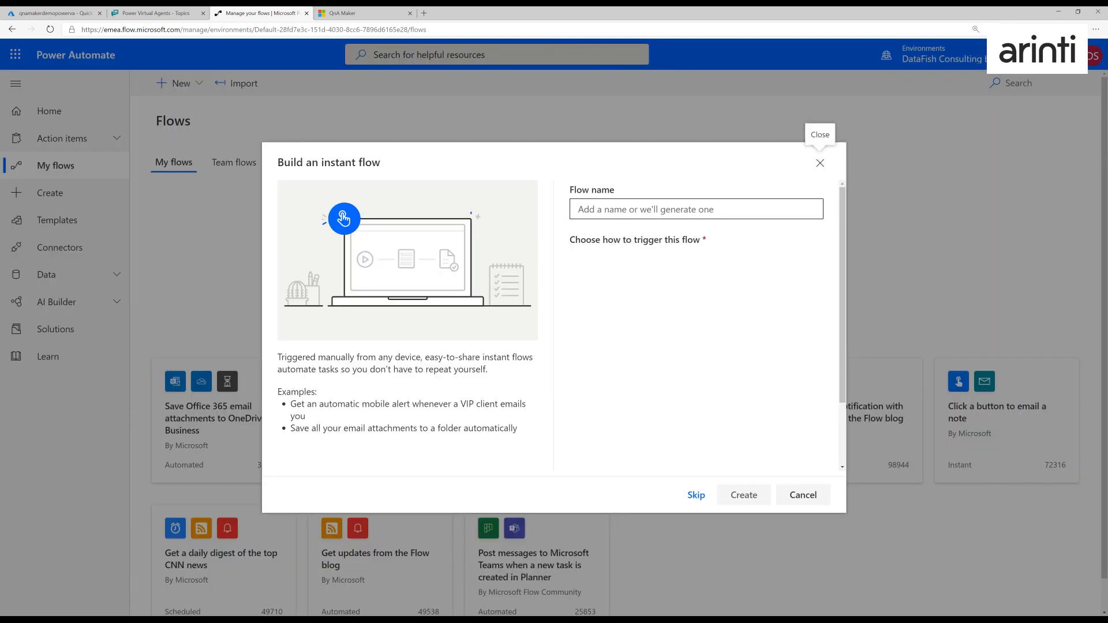
{"action": "type", "text": "QnaDemo VA"}
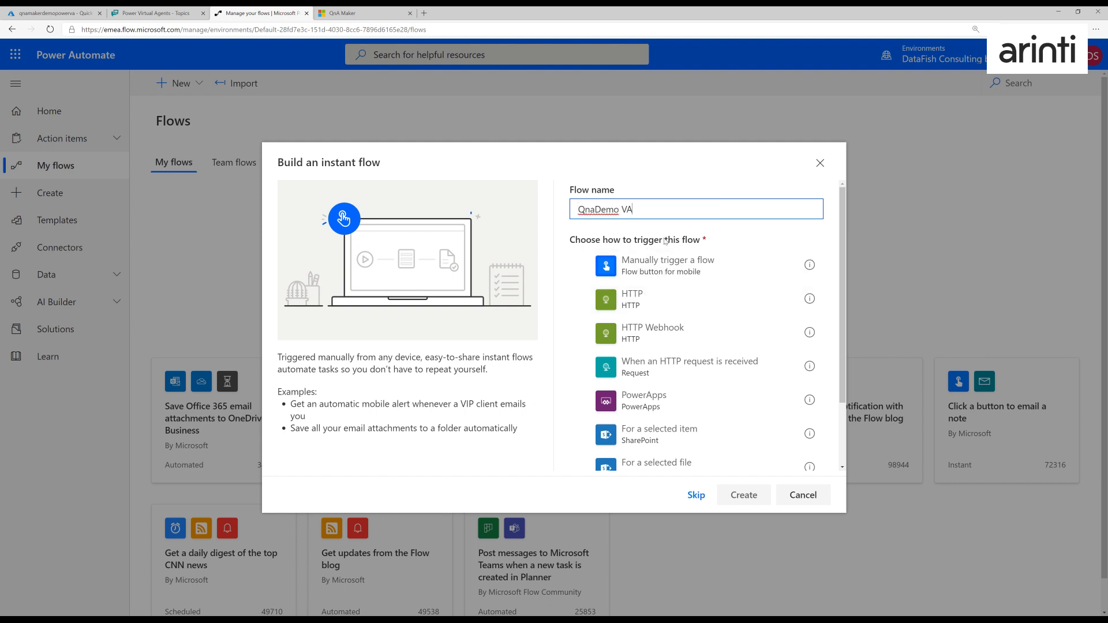
{"action": "left_click", "coordinate": [663, 370]}
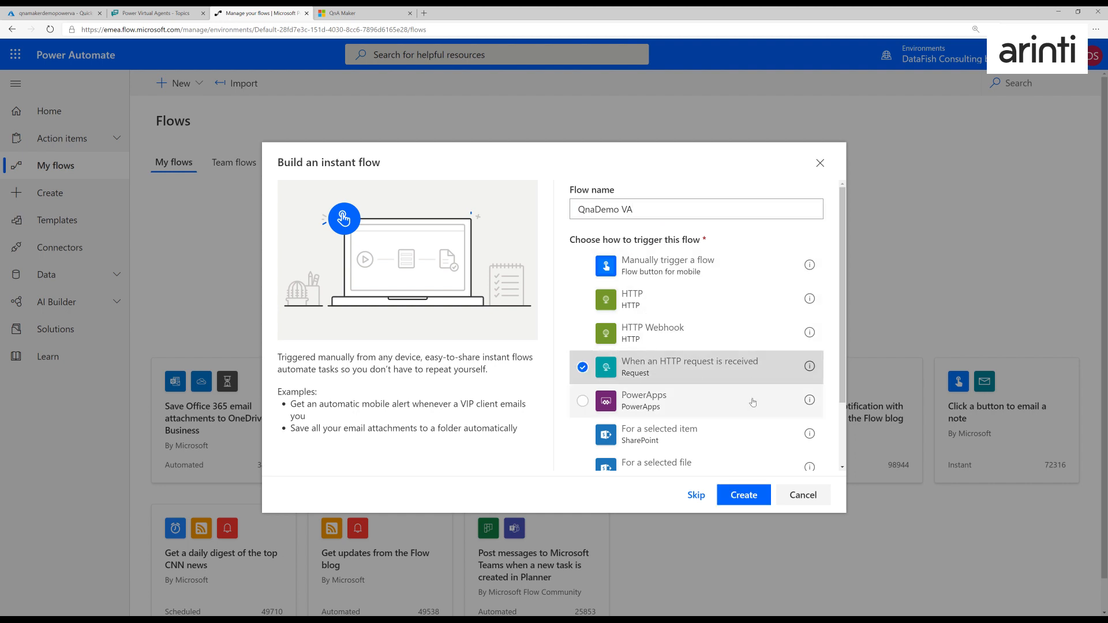
{"action": "left_click", "coordinate": [744, 497]}
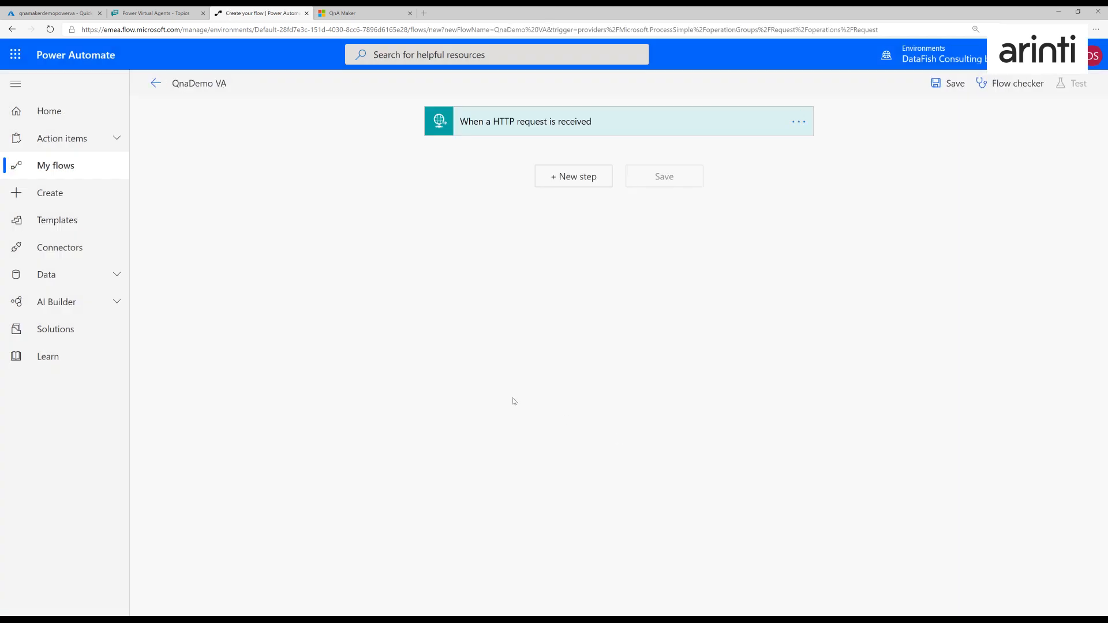
- Generate the trigger's request body JSON schema from a sample payload with "question" set to "This is a question"
{"action": "left_click", "coordinate": [579, 124]}
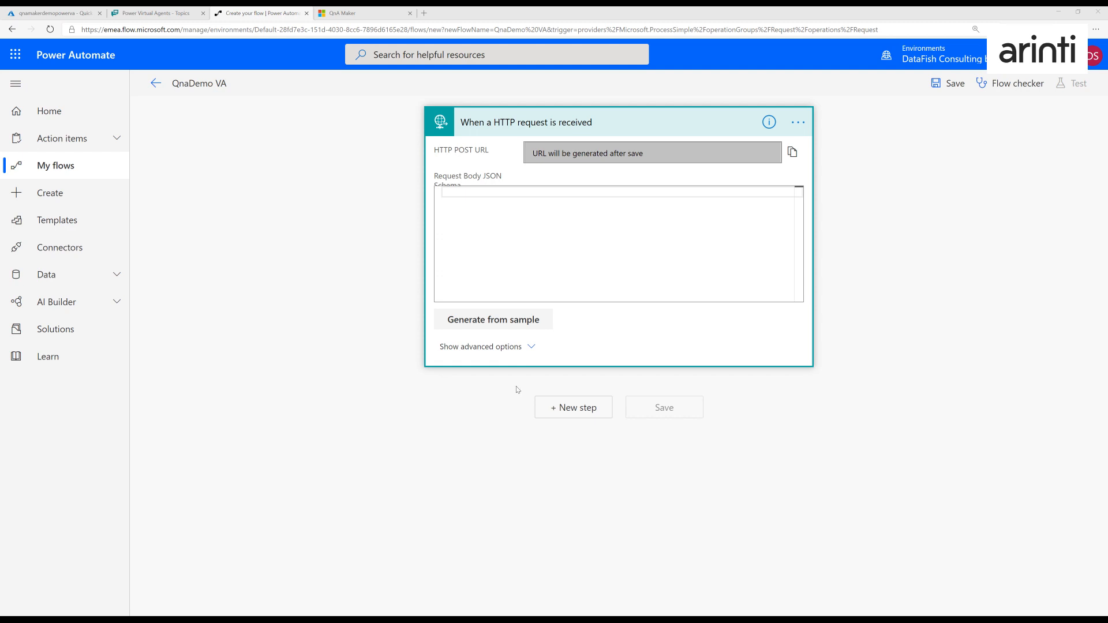
{"action": "left_click", "coordinate": [496, 314]}
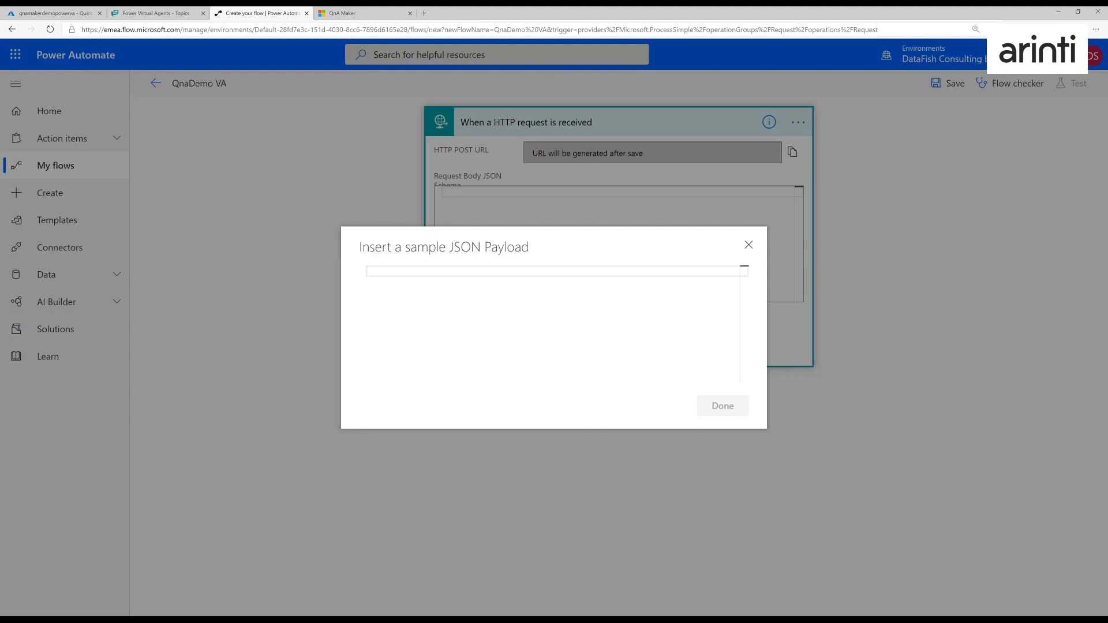
{"action": "type", "text": "{"}
{"action": "key", "text": "Return"}
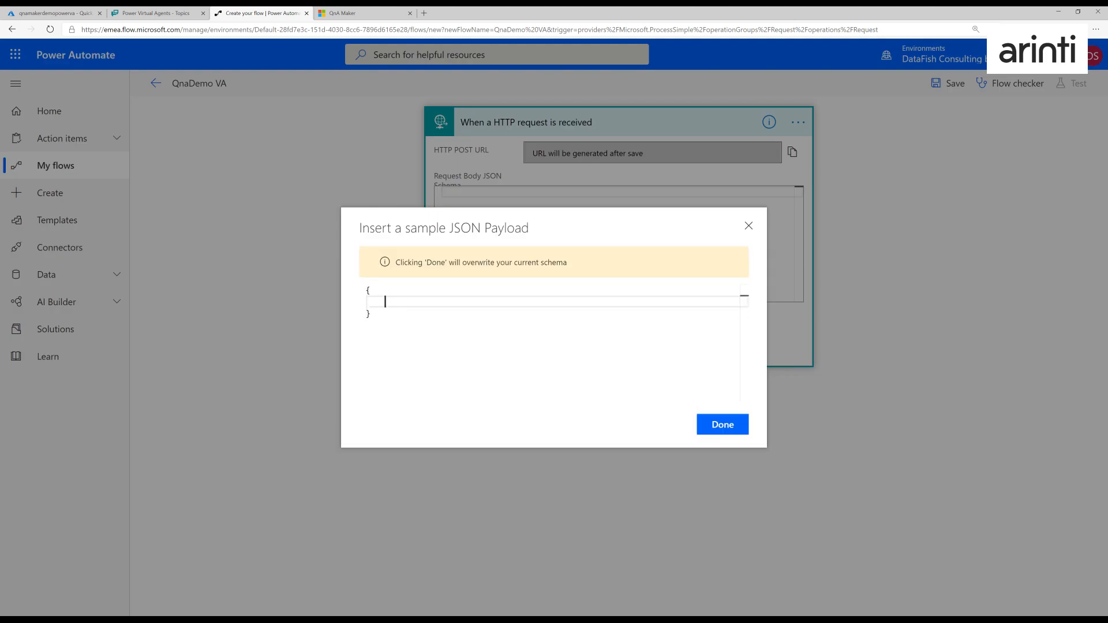
{"action": "type", "text": "\"question\": \"This is a question\""}
{"action": "left_click", "coordinate": [717, 425]}
{"action": "left_click", "coordinate": [465, 262]}
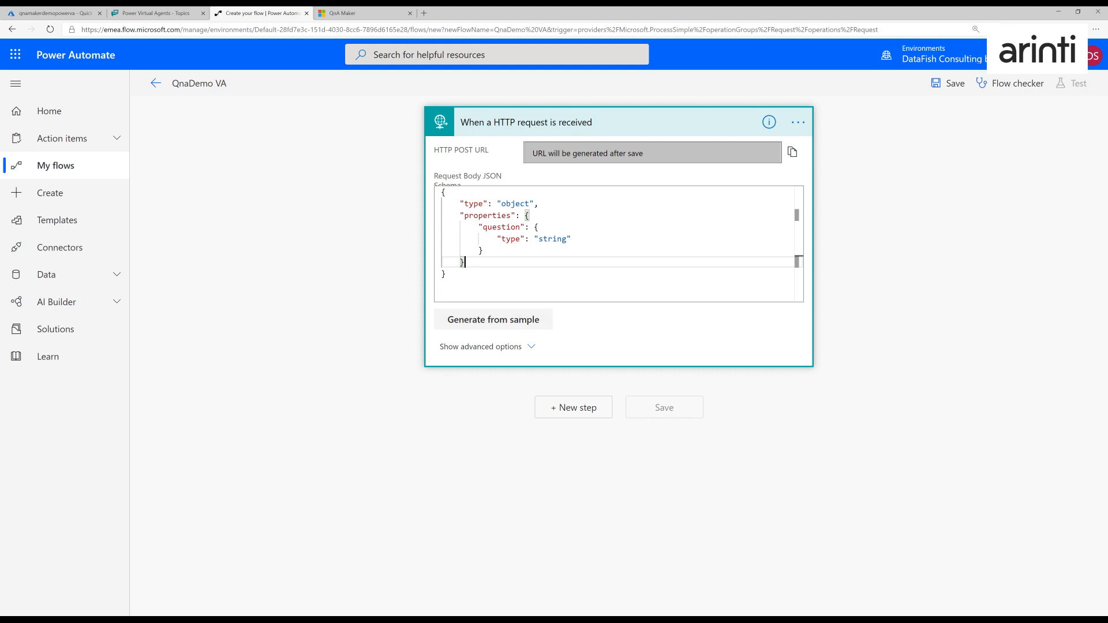
{"action": "double_click", "coordinate": [501, 228]}
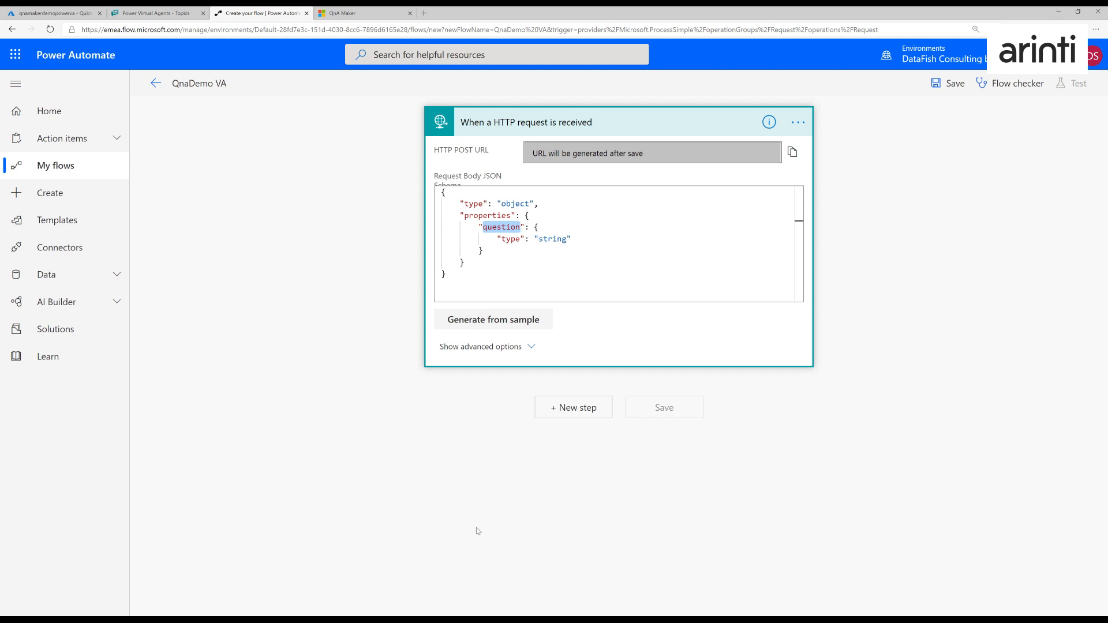
- Add an HTTP action after the request trigger and set its method to POST
{"action": "scroll", "coordinate": [594, 581], "scroll_direction": "down", "scroll_amount": 1}
{"action": "scroll", "coordinate": [594, 581], "scroll_direction": "up", "scroll_amount": 1}
{"action": "left_click", "coordinate": [575, 413]}
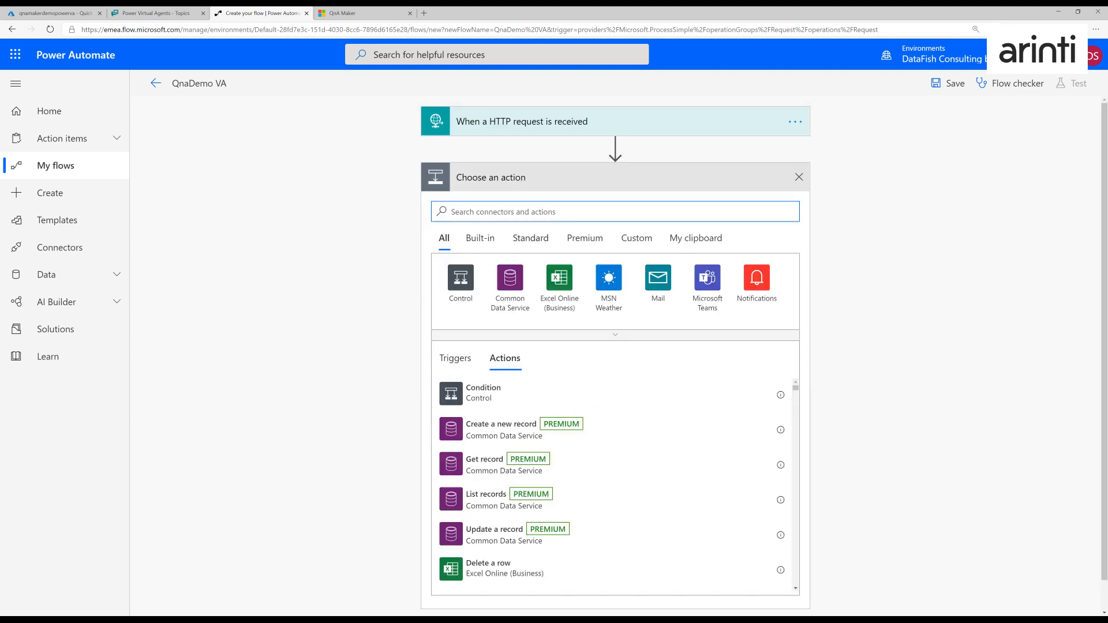
{"action": "type", "text": "http"}
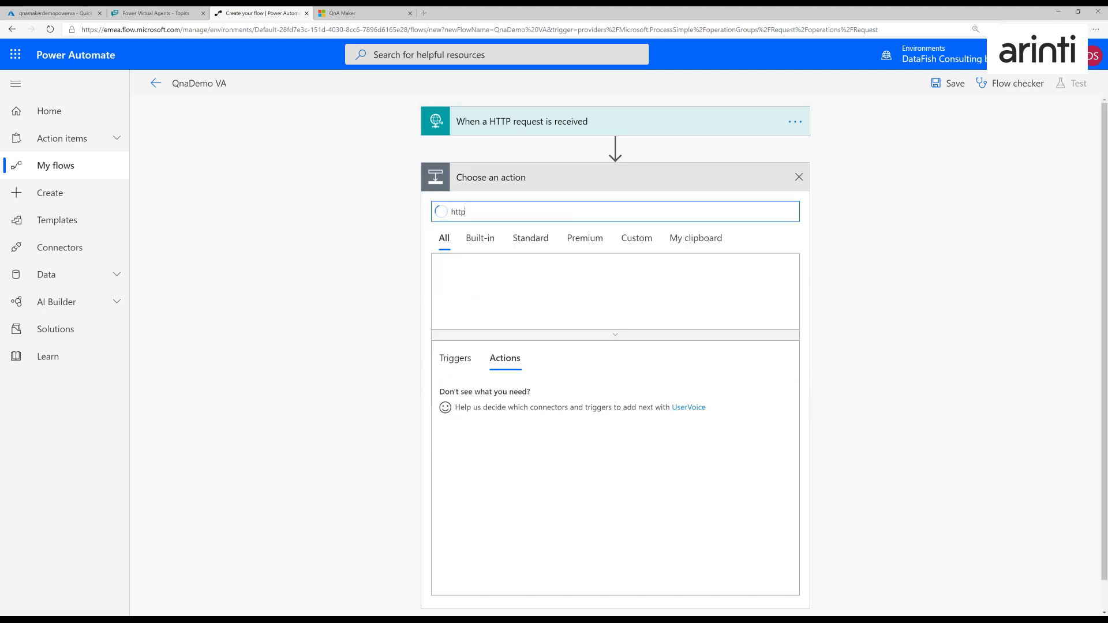
{"action": "left_click", "coordinate": [460, 281]}
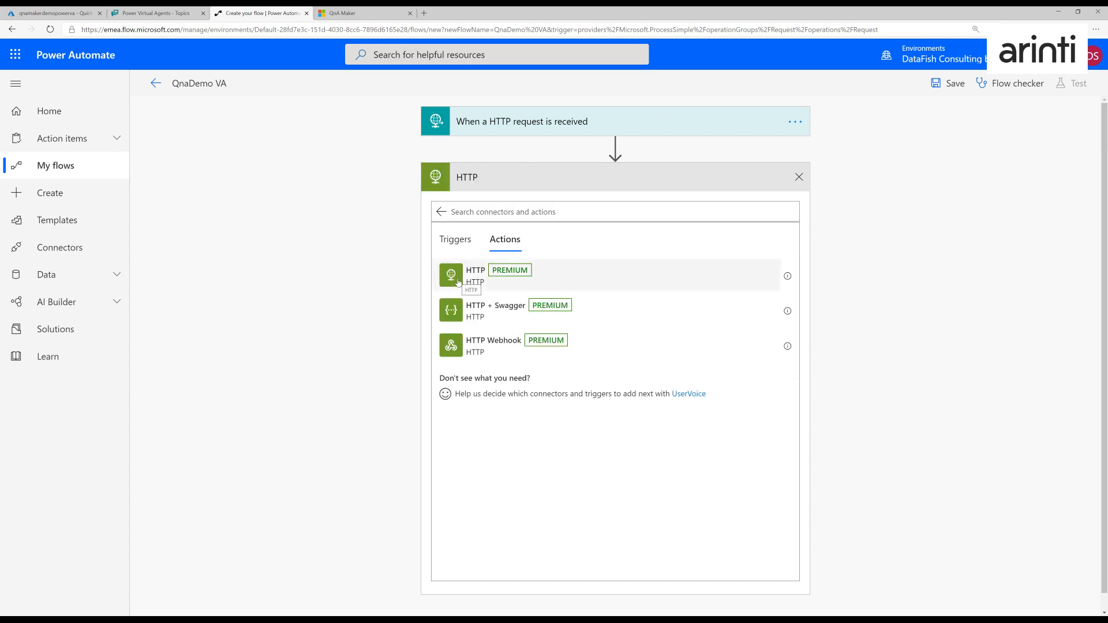
{"action": "left_click", "coordinate": [483, 281]}
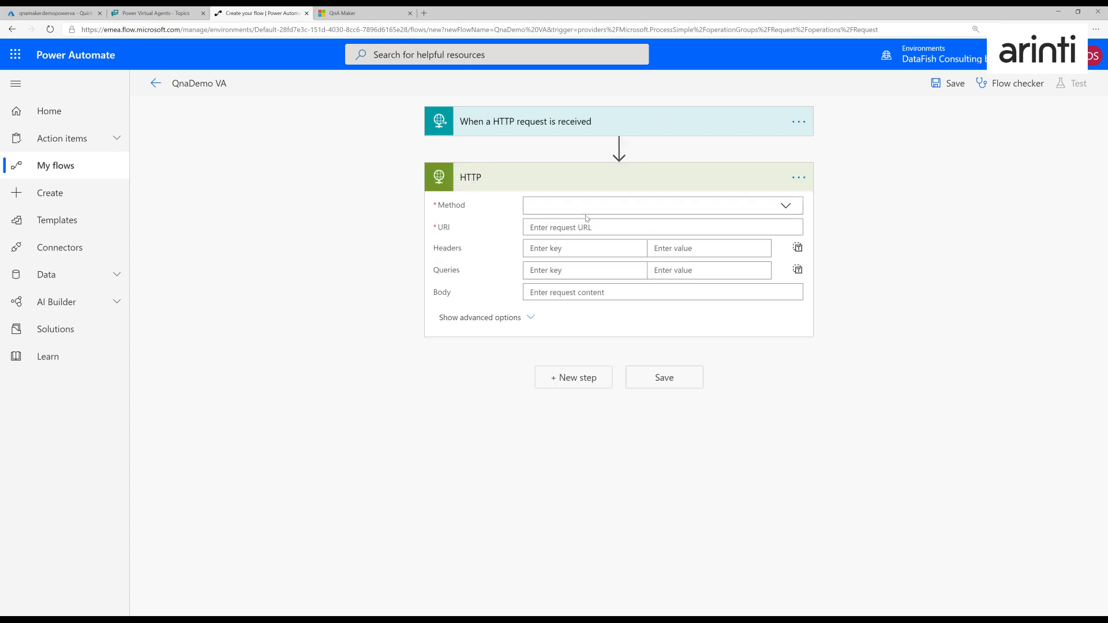
{"action": "left_click", "coordinate": [670, 207]}
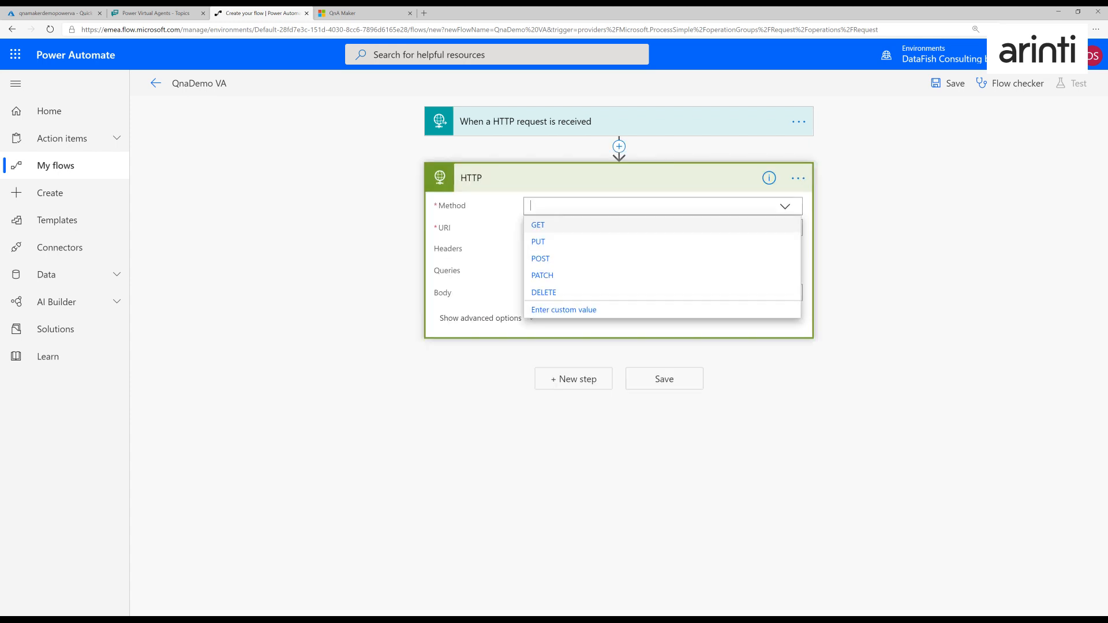
{"action": "left_click", "coordinate": [557, 260]}
{"action": "left_click", "coordinate": [577, 229]}
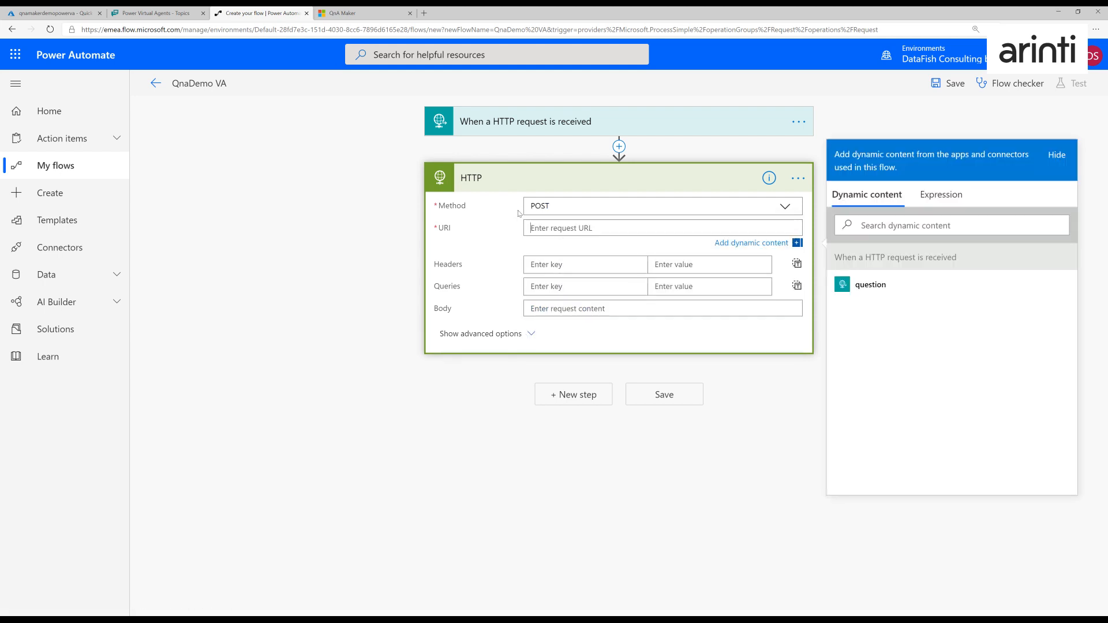
{"action": "left_click", "coordinate": [344, 15]}
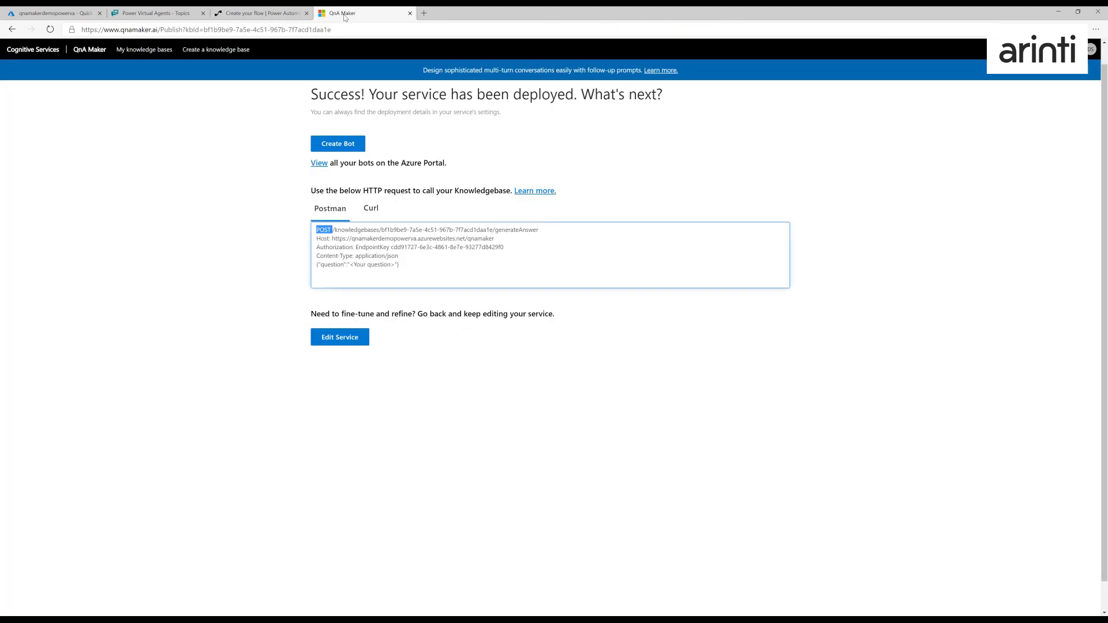
{"action": "left_click_drag", "start_coordinate": [332, 238], "coordinate": [489, 238]}
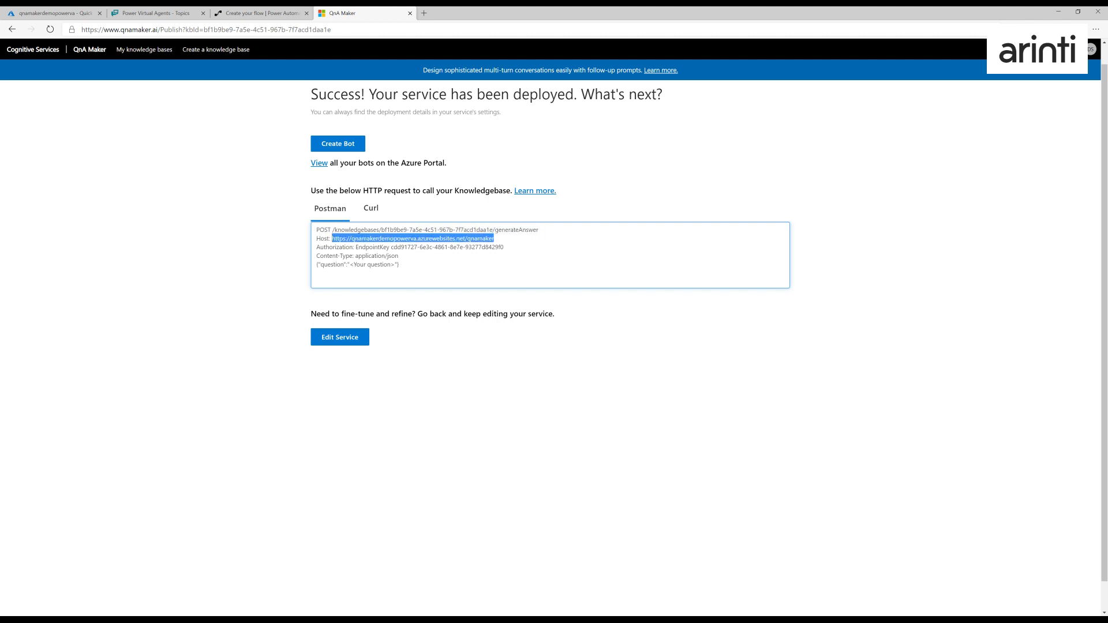
{"action": "left_click", "coordinate": [256, 17]}
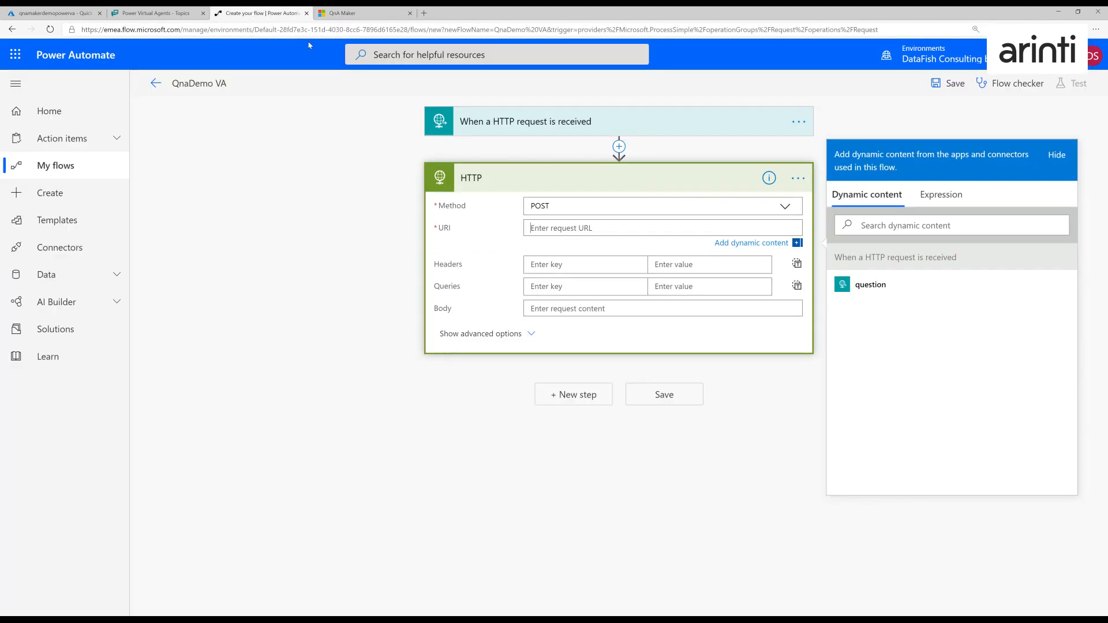
{"action": "type", "text": "https://qnamakerdemopowerva.azurewebsites.net/qnamaker"}
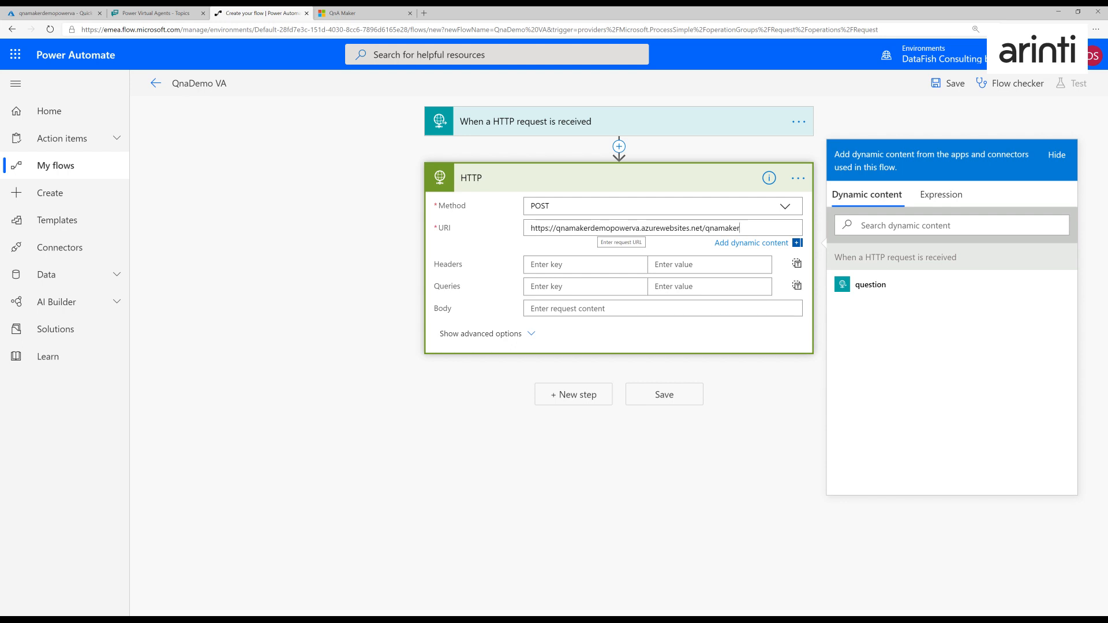
{"action": "left_click", "coordinate": [375, 16]}
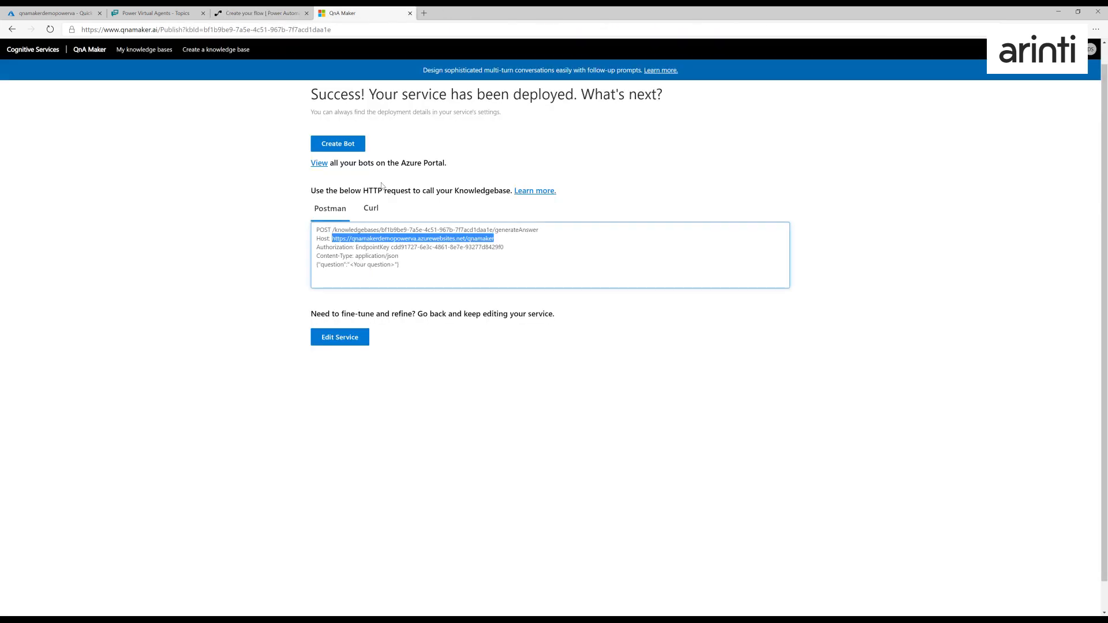
{"action": "left_click_drag", "start_coordinate": [333, 230], "coordinate": [538, 230]}
{"action": "key", "text": "ctrl+c"}
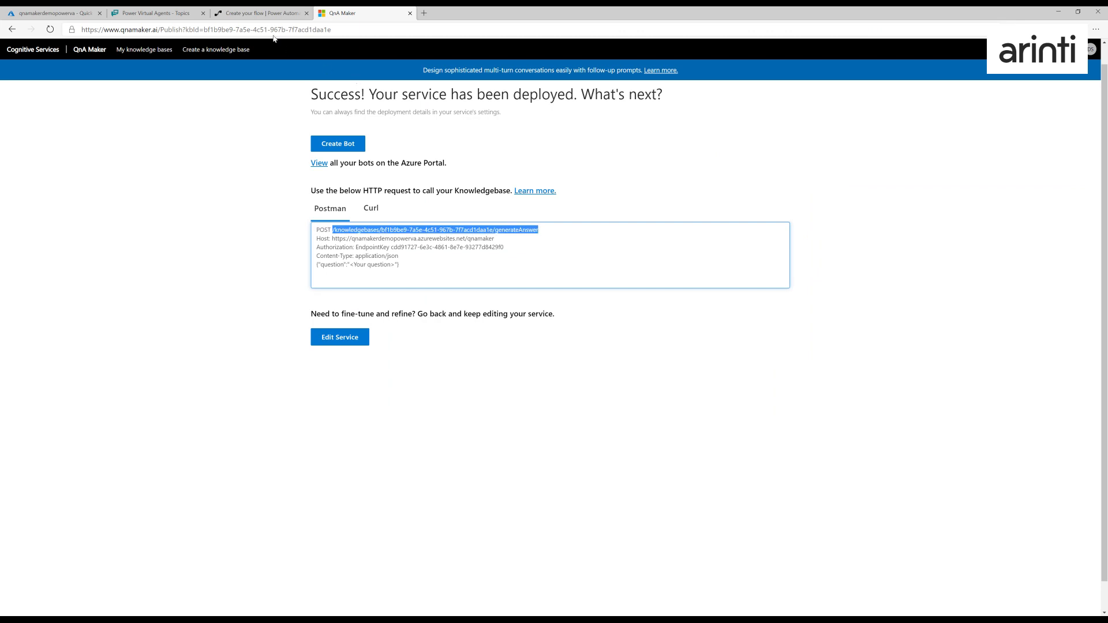
{"action": "left_click", "coordinate": [262, 13]}
{"action": "key", "text": "ctrl+v"}
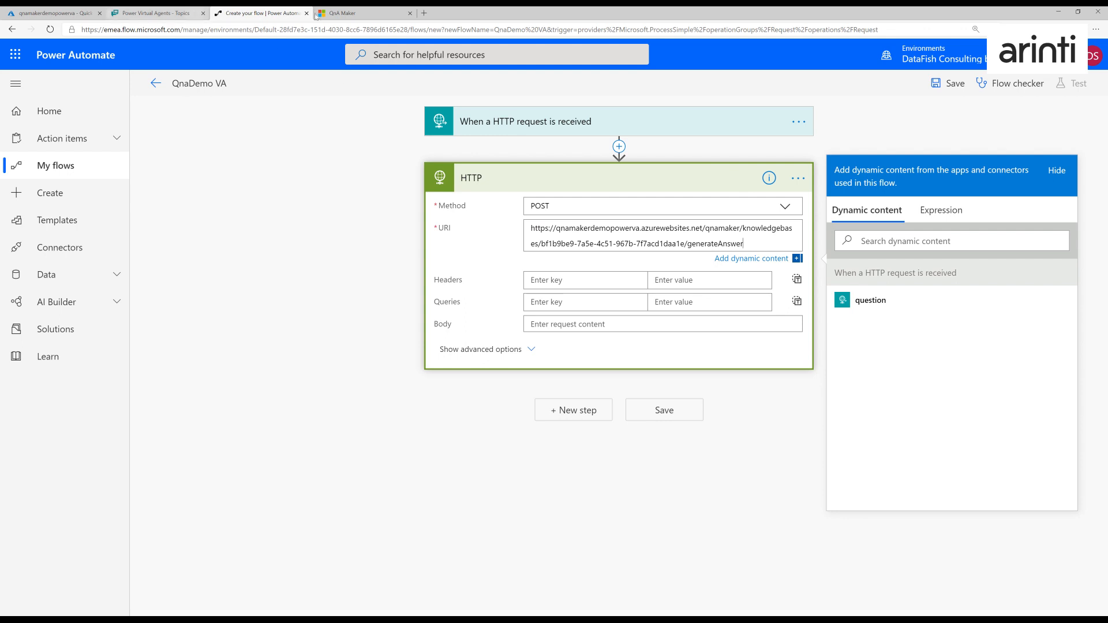
- Add an Authorization header to the HTTP action, using the EndpointKey value copied from QnA Maker's sample request
{"action": "left_click", "coordinate": [345, 14]}
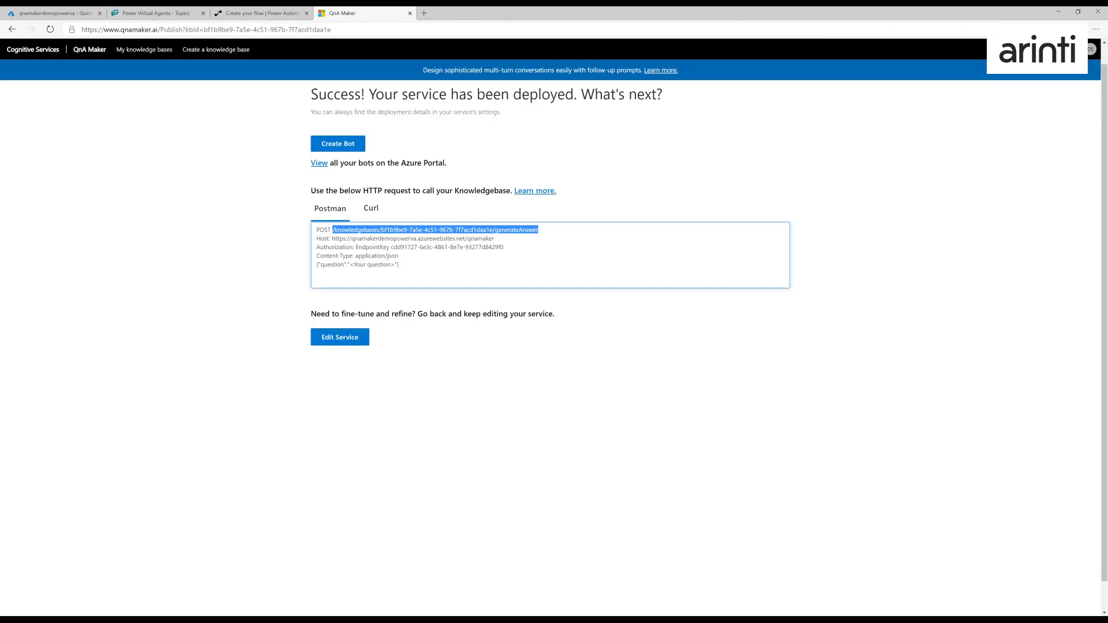
{"action": "left_click_drag", "start_coordinate": [356, 247], "coordinate": [504, 247]}
{"action": "key", "text": "ctrl+c"}
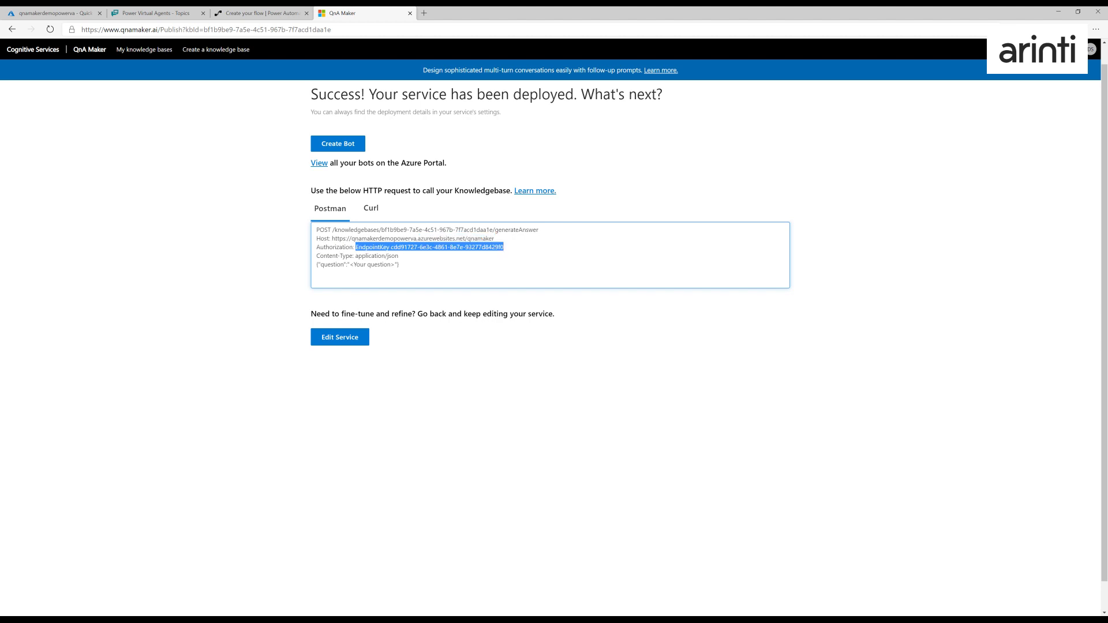
{"action": "left_click", "coordinate": [263, 13]}
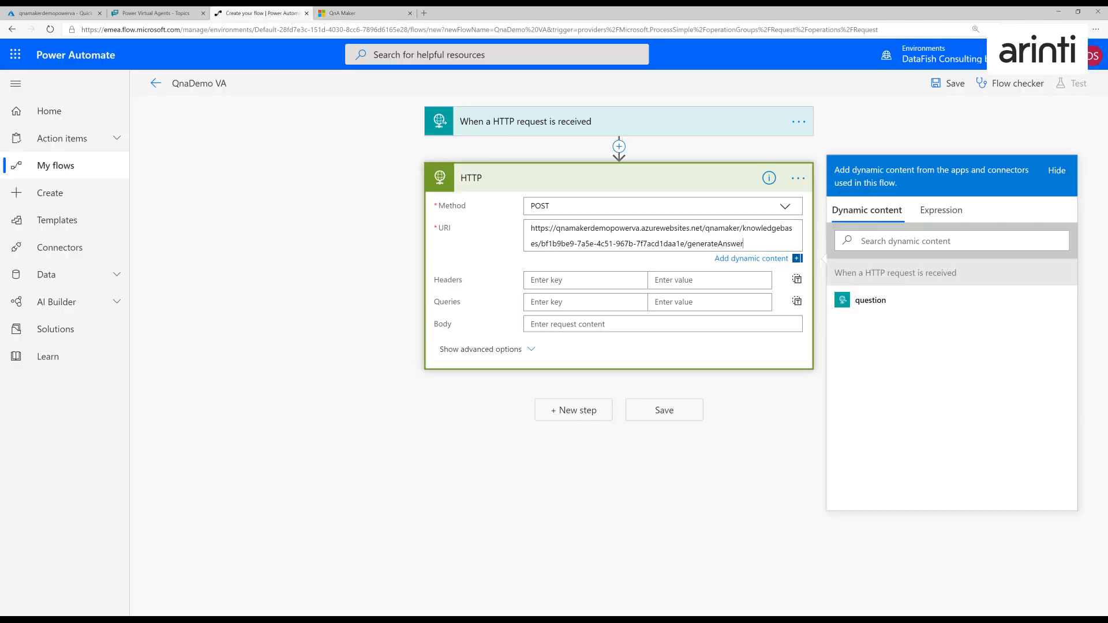
{"action": "type", "text": "Au"}
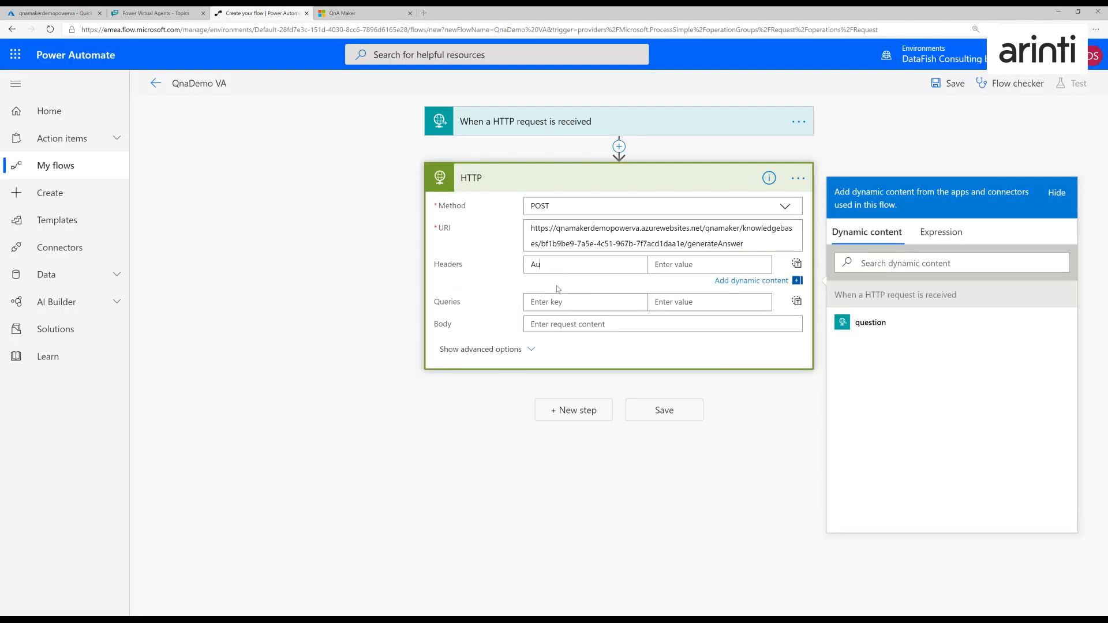
{"action": "type", "text": "thorization"}
{"action": "key", "text": "Tab"}
{"action": "key", "text": "ctrl+v"}
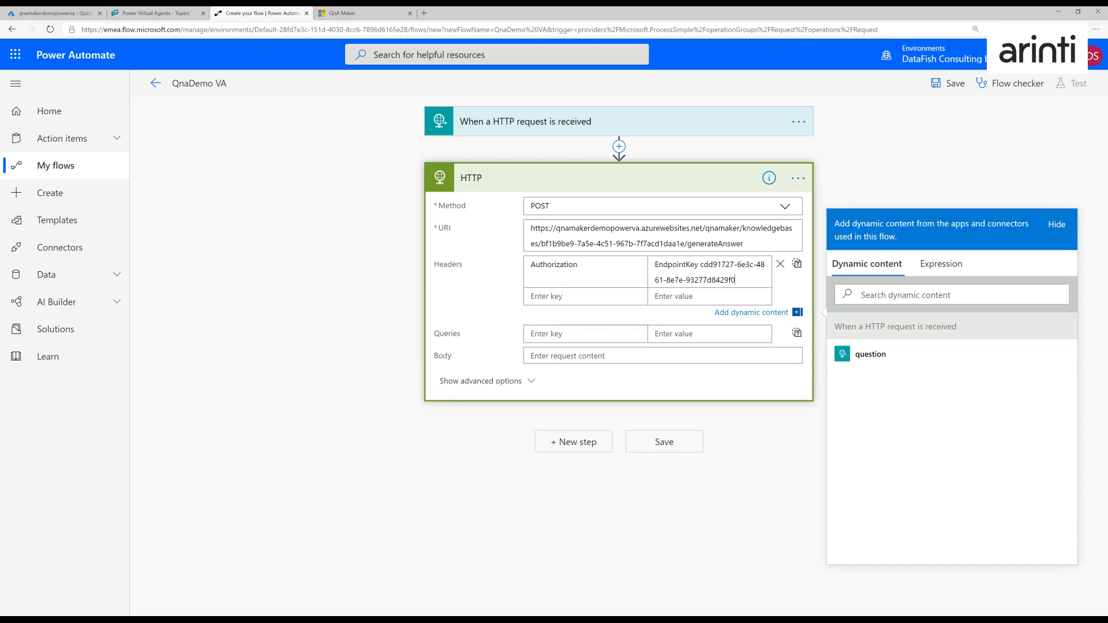
- Add a Content-Type header with the value application/json to the HTTP action, copied from QnA Maker's sample request
{"action": "left_click", "coordinate": [352, 13]}
{"action": "left_click_drag", "start_coordinate": [398, 255], "coordinate": [317, 256]}
{"action": "key", "text": "ctrl+c"}
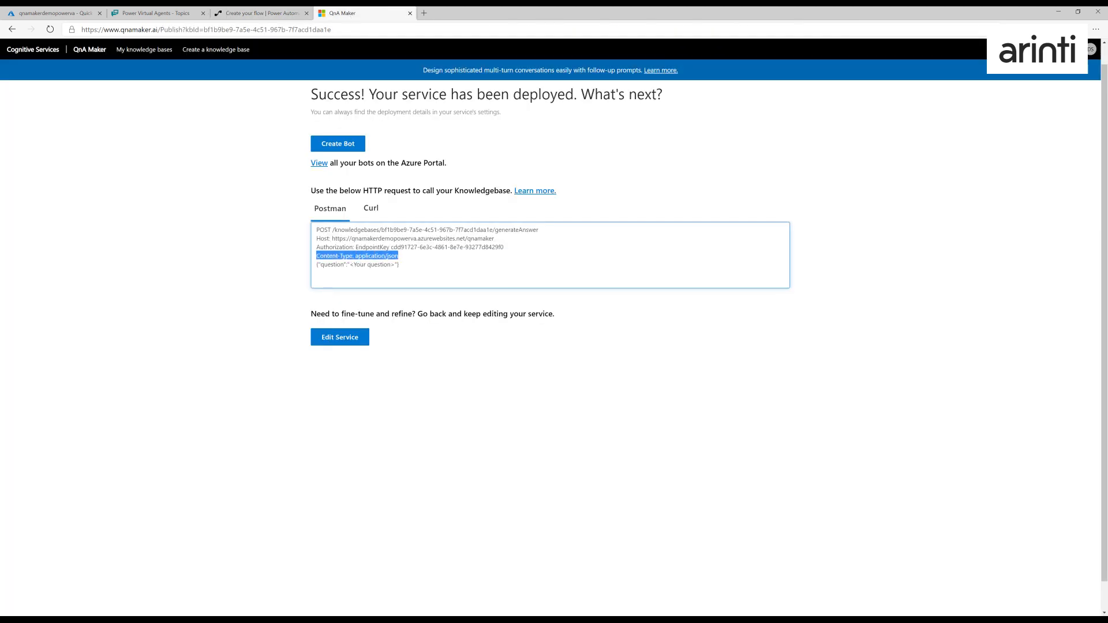
{"action": "left_click", "coordinate": [265, 12]}
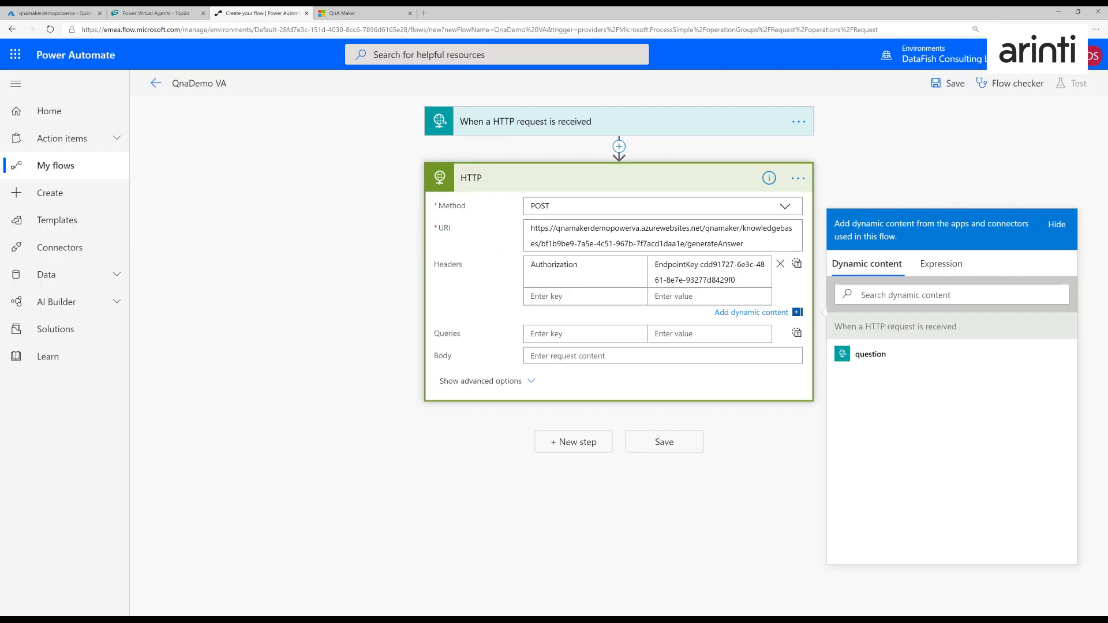
{"action": "key", "text": "ctrl+v"}
{"action": "key", "text": "ctrl+shift+Left"}
{"action": "key", "text": "ctrl+shift+Left"}
{"action": "key", "text": "ctrl+shift+Left"}
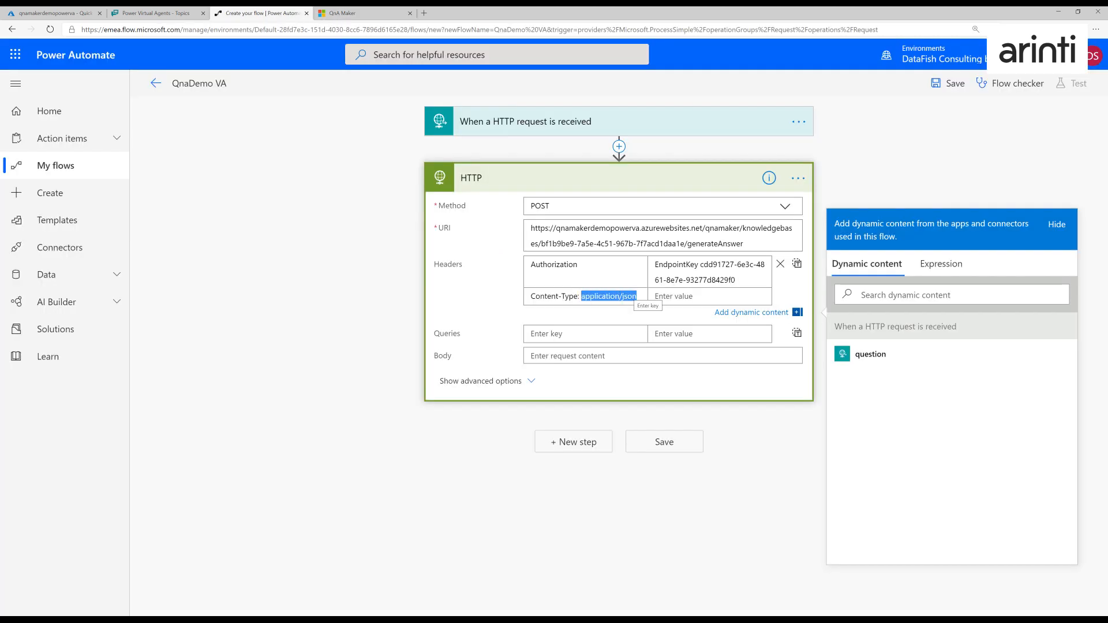
{"action": "key", "text": "ctrl+x"}
{"action": "key", "text": "Tab"}
{"action": "key", "text": "ctrl+v"}
- Set the HTTP action's body to QnA Maker's sample question JSON, replacing the <Your question> placeholder with the trigger's question dynamic content
{"action": "left_click", "coordinate": [582, 369]}
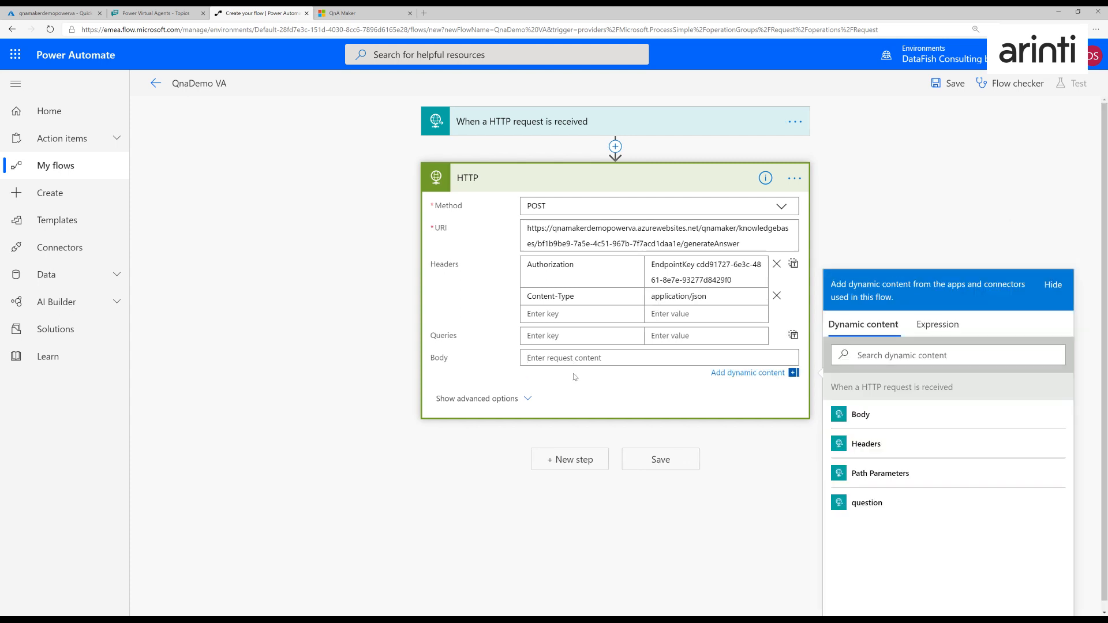
{"action": "left_click", "coordinate": [358, 14]}
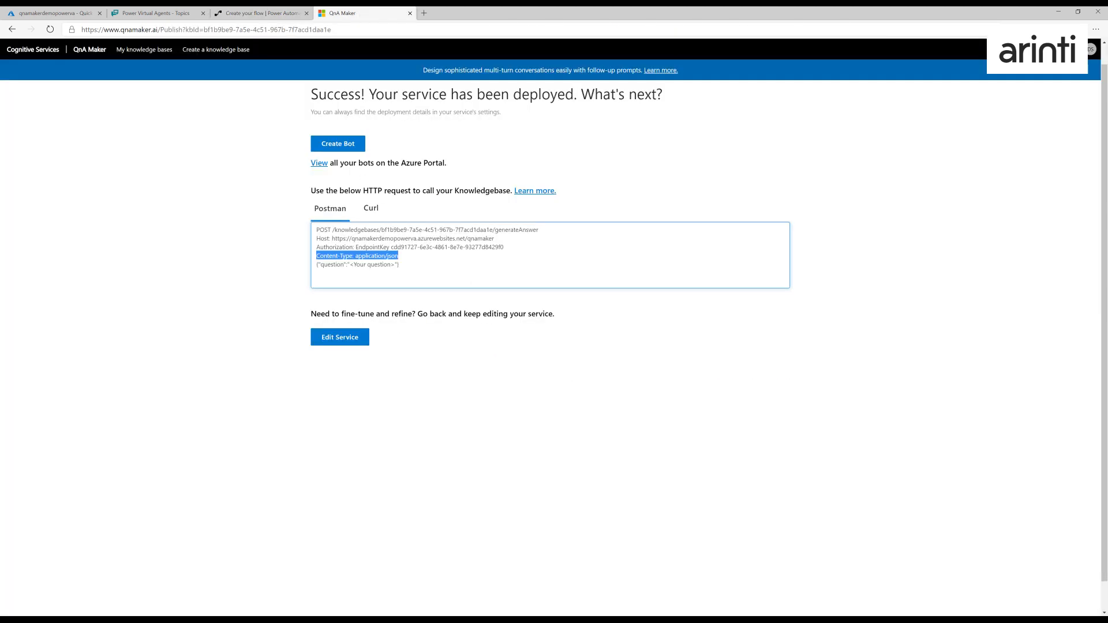
{"action": "left_click_drag", "start_coordinate": [400, 264], "coordinate": [305, 270]}
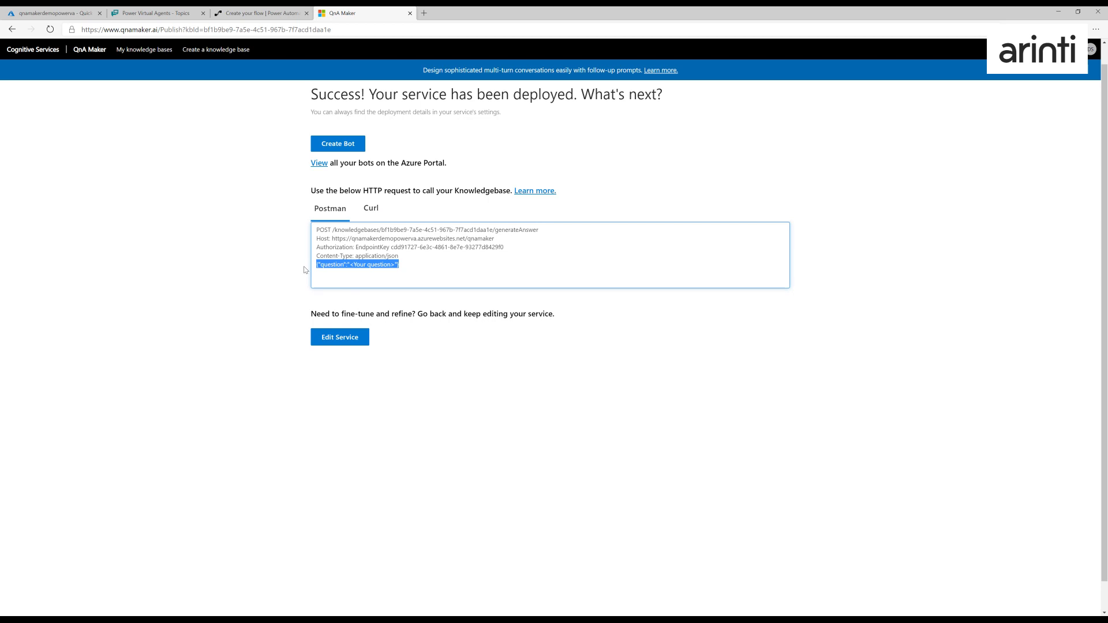
{"action": "left_click", "coordinate": [251, 13]}
{"action": "key", "text": "ctrl+v"}
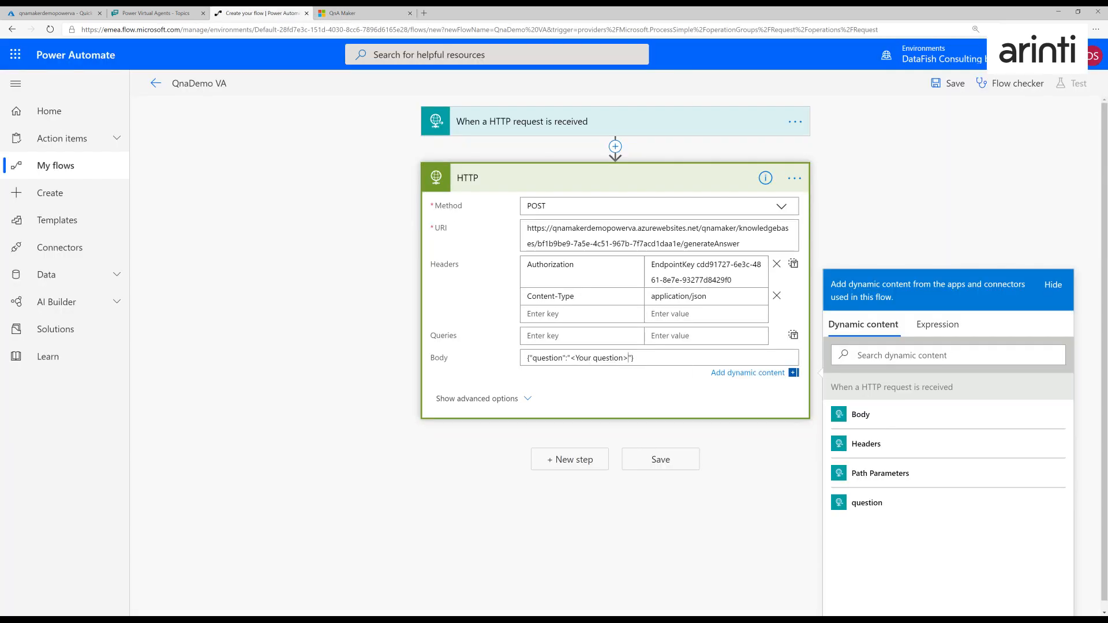
{"action": "key", "text": "ctrl+shift+Left"}
{"action": "key", "text": "ctrl+shift+Left"}
{"action": "key", "text": "ctrl+shift+Left"}
{"action": "key", "text": "Left"}
{"action": "key", "text": "shift+Right"}
{"action": "left_click", "coordinate": [628, 358]}
{"action": "key", "text": "BackSpace"}
{"action": "key", "text": "BackSpace"}
{"action": "key", "text": "BackSpace"}
{"action": "key", "text": "BackSpace"}
{"action": "key", "text": "BackSpace"}
{"action": "key", "text": "BackSpace"}
{"action": "key", "text": "BackSpace"}
{"action": "key", "text": "BackSpace"}
{"action": "key", "text": "BackSpace"}
{"action": "key", "text": "BackSpace"}
{"action": "key", "text": "BackSpace"}
{"action": "key", "text": "BackSpace"}
{"action": "key", "text": "BackSpace"}
{"action": "key", "text": "BackSpace"}
{"action": "key", "text": "BackSpace"}
{"action": "left_click", "coordinate": [871, 512]}
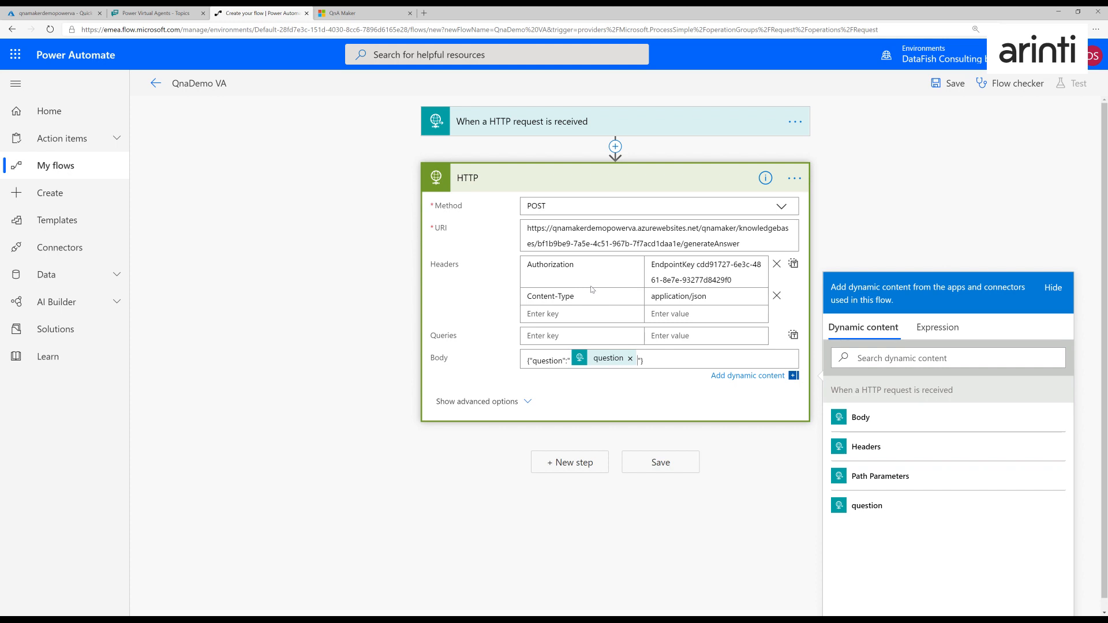
- Add a Parse JSON action after the HTTP action and set its content to the HTTP action's Body
{"action": "left_click", "coordinate": [582, 463]}
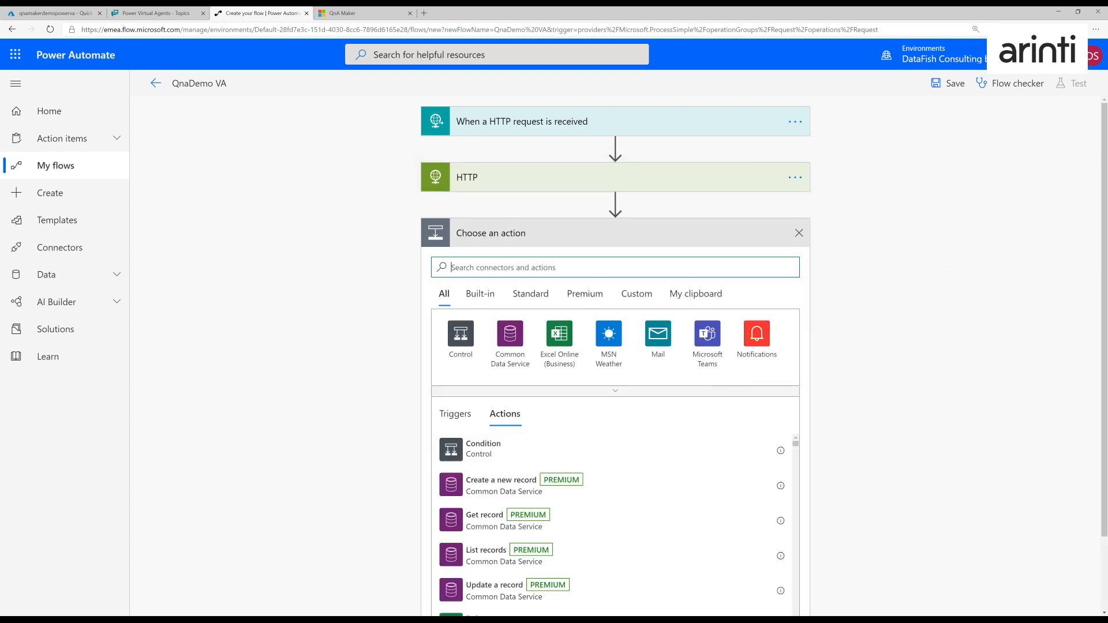
{"action": "type", "text": "parse json"}
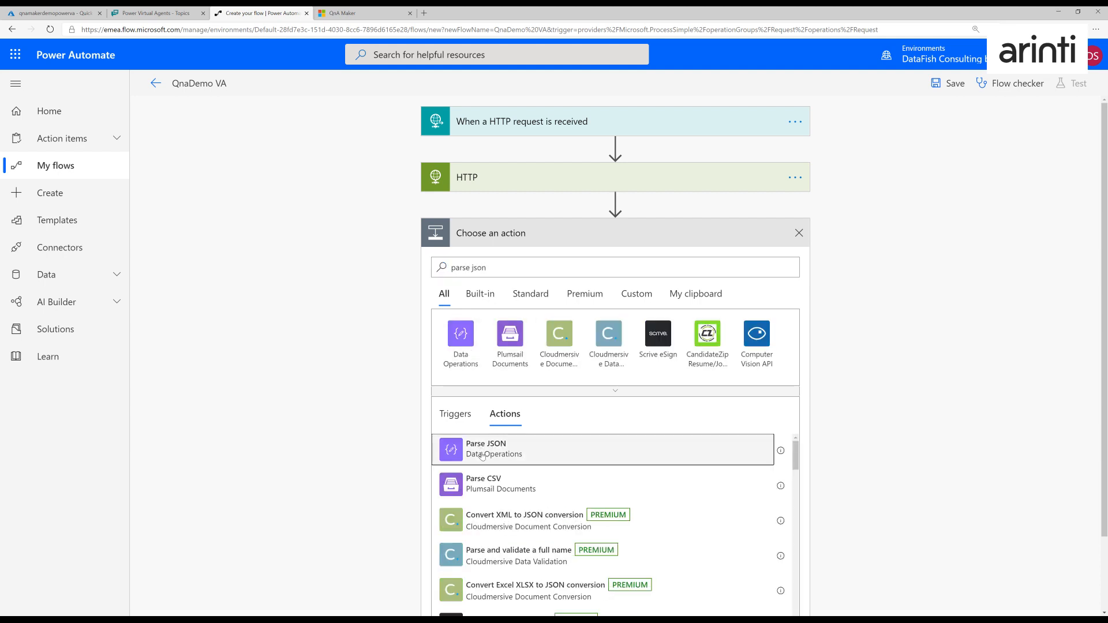
{"action": "left_click", "coordinate": [482, 449]}
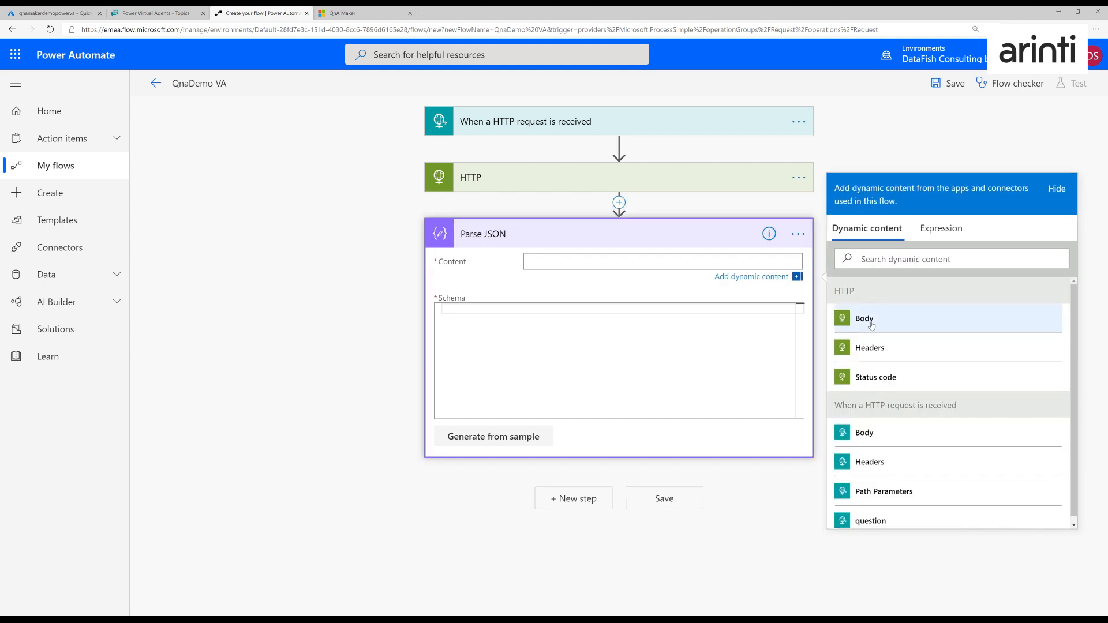
{"action": "left_click", "coordinate": [871, 325]}
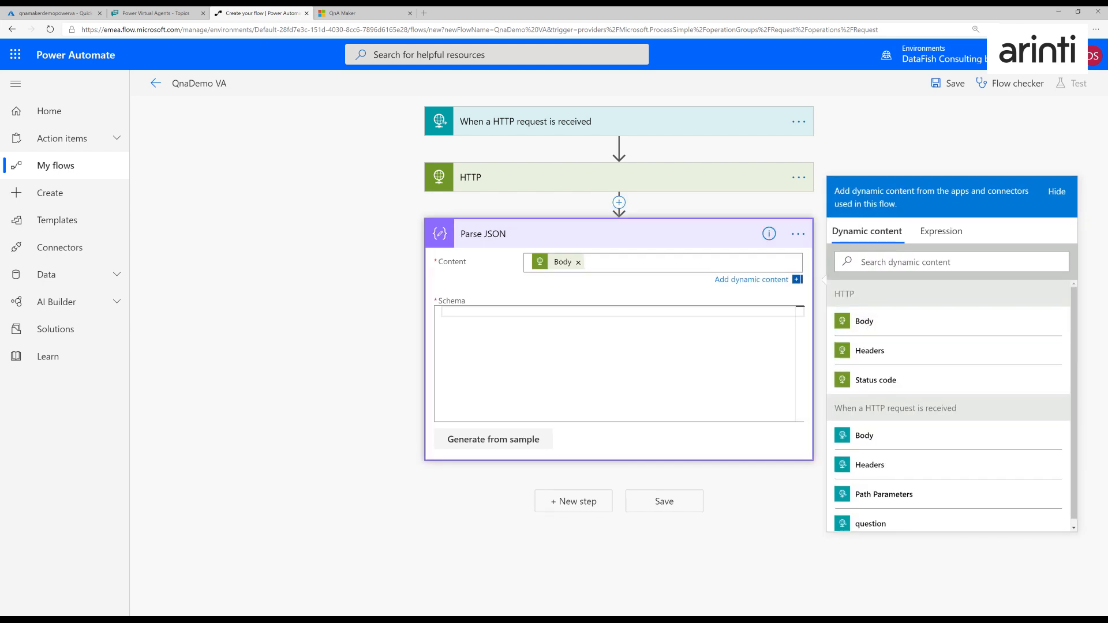
- Paste a Parse JSON schema defining an "answers" array of objects with a string "answer" and an integer "score"
{"action": "left_click", "coordinate": [443, 311]}
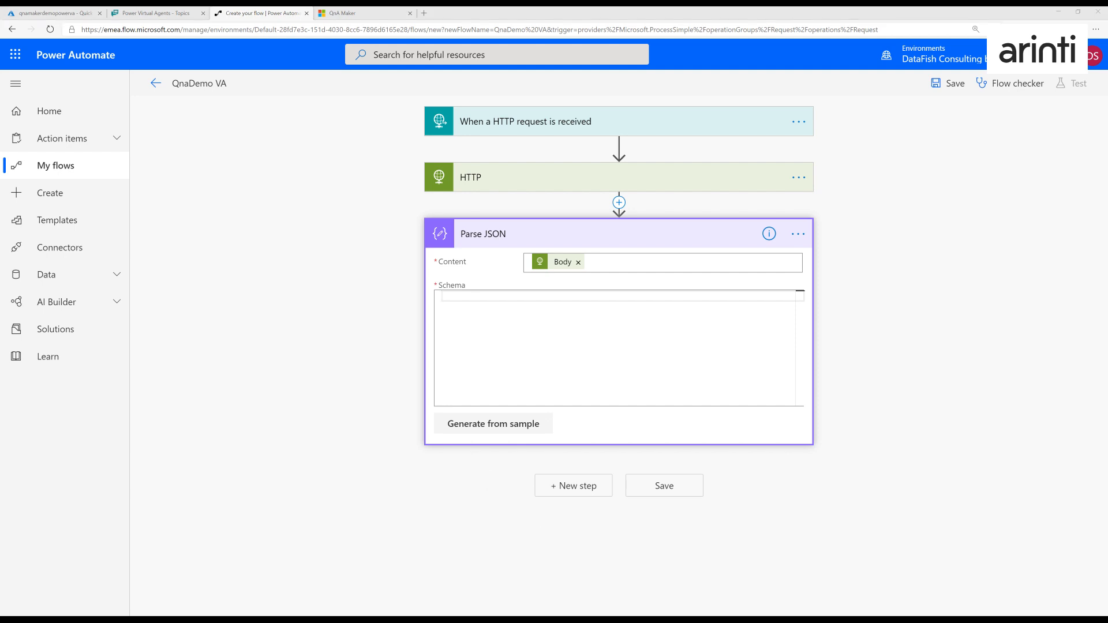
{"action": "left_click", "coordinate": [576, 275]}
{"action": "key", "text": "ctrl+v"}
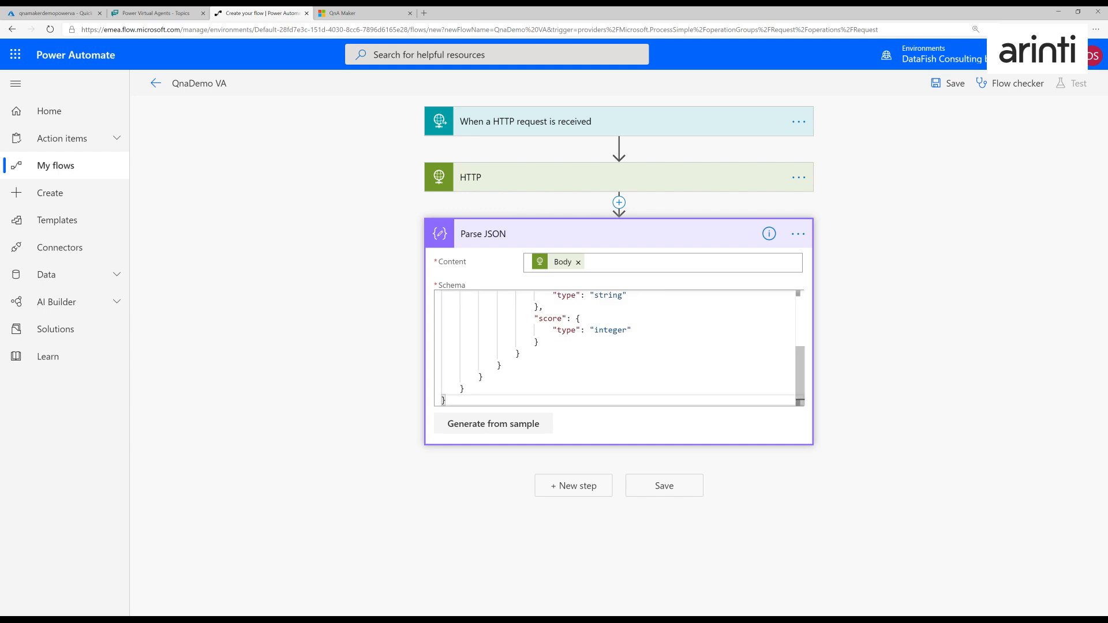
{"action": "key", "text": "ctrl+Home"}
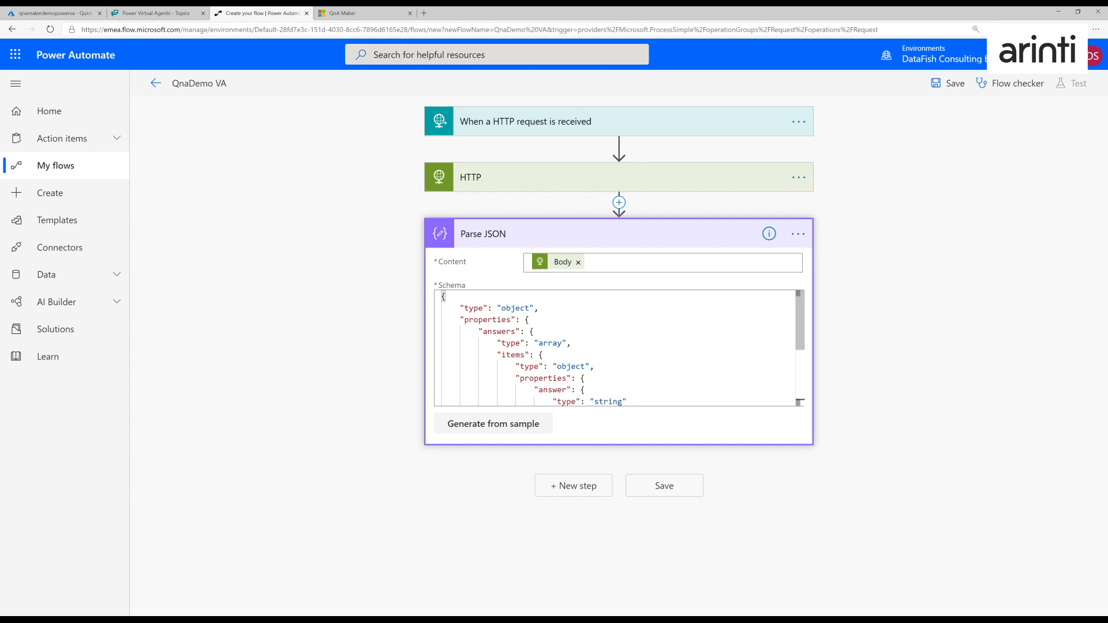
- Examine the Parse JSON schema, especially the "answer" and "score" properties of the answers array items
{"action": "scroll", "coordinate": [614, 346], "scroll_direction": "down", "scroll_amount": 3}
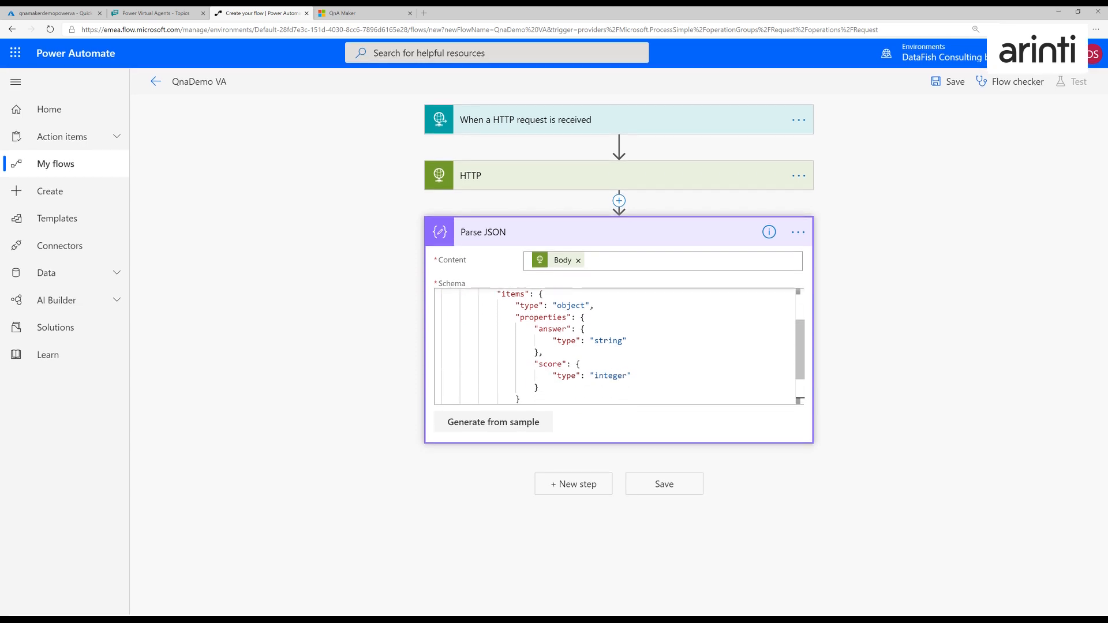
{"action": "scroll", "coordinate": [614, 346], "scroll_direction": "down", "scroll_amount": 1}
{"action": "scroll", "coordinate": [614, 346], "scroll_direction": "up", "scroll_amount": 4}
{"action": "scroll", "coordinate": [614, 347], "scroll_direction": "down", "scroll_amount": 4}
{"action": "scroll", "coordinate": [615, 346], "scroll_direction": "down", "scroll_amount": 2}
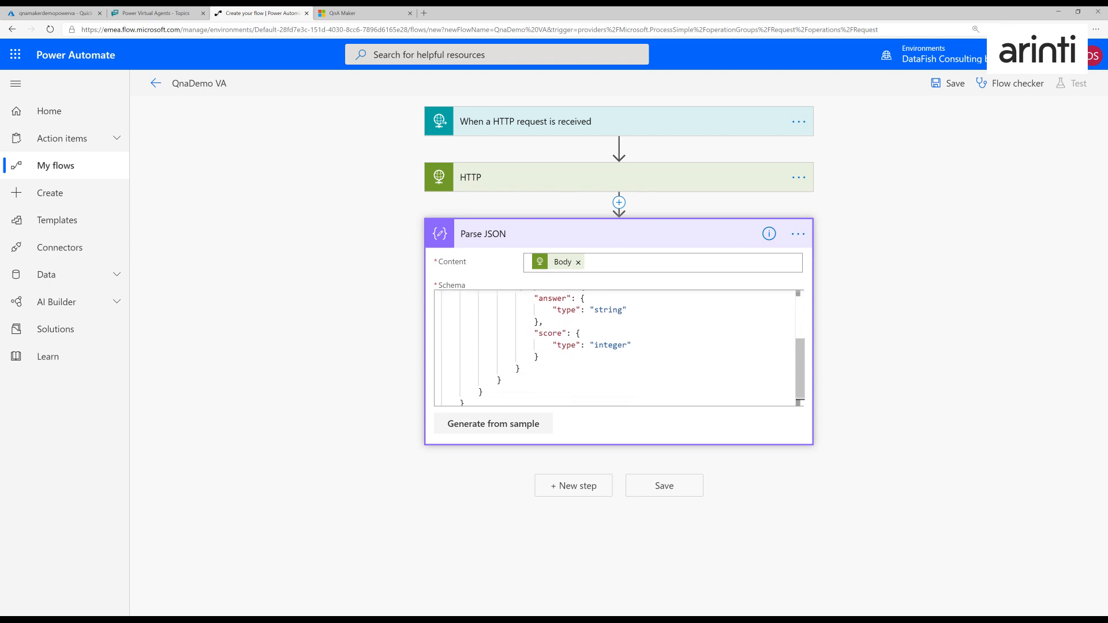
{"action": "scroll", "coordinate": [614, 346], "scroll_direction": "up", "scroll_amount": 4}
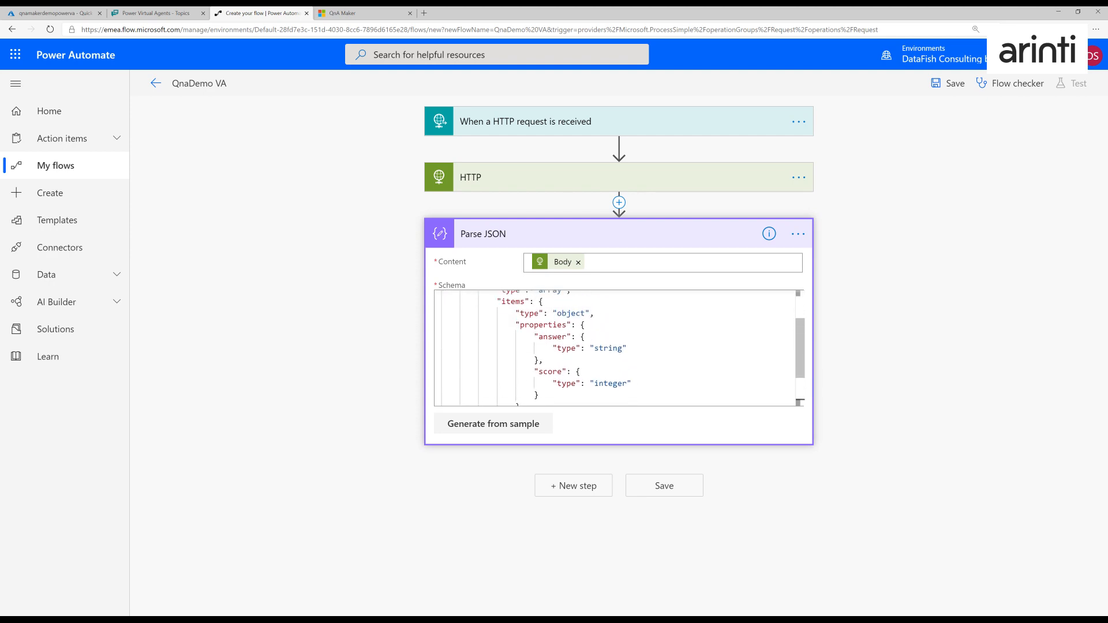
{"action": "scroll", "coordinate": [614, 346], "scroll_direction": "down", "scroll_amount": 2}
{"action": "scroll", "coordinate": [614, 346], "scroll_direction": "down", "scroll_amount": 1}
{"action": "scroll", "coordinate": [614, 347], "scroll_direction": "up", "scroll_amount": 1}
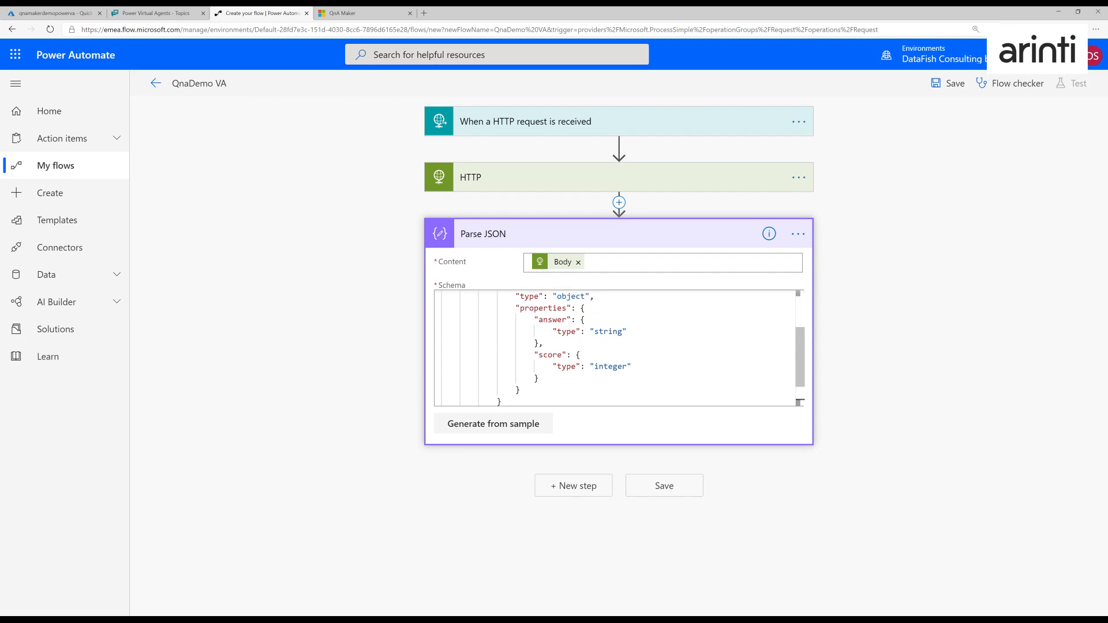
{"action": "double_click", "coordinate": [552, 319]}
{"action": "double_click", "coordinate": [552, 354]}
{"action": "scroll", "coordinate": [552, 355], "scroll_direction": "up", "scroll_amount": 3}
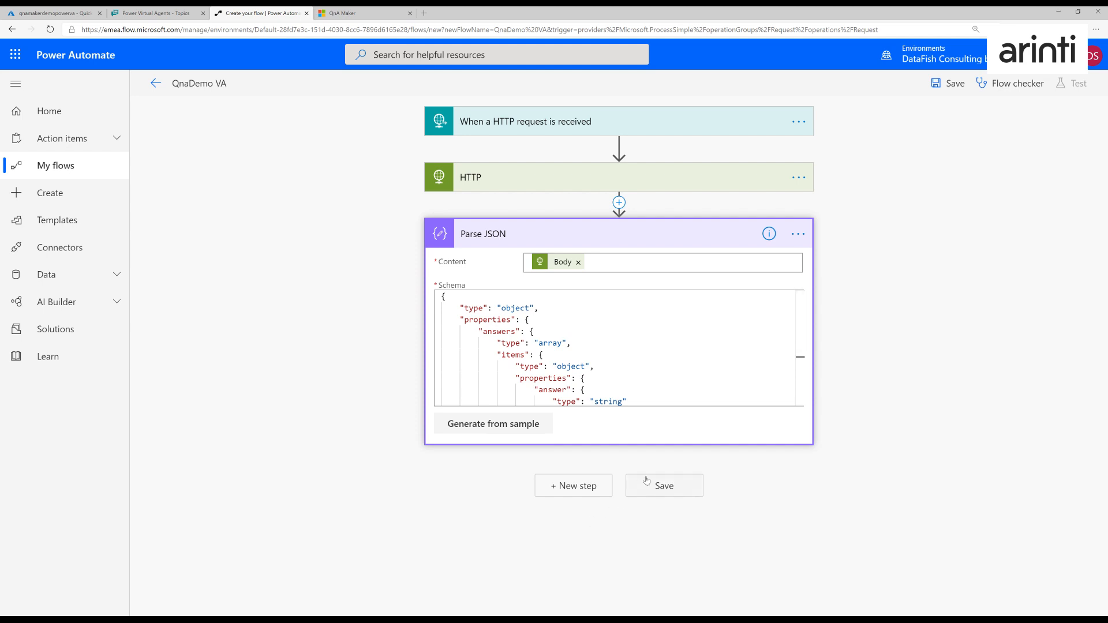
- Add a Request connector Response action after the Parse JSON action
{"action": "left_click", "coordinate": [570, 488]}
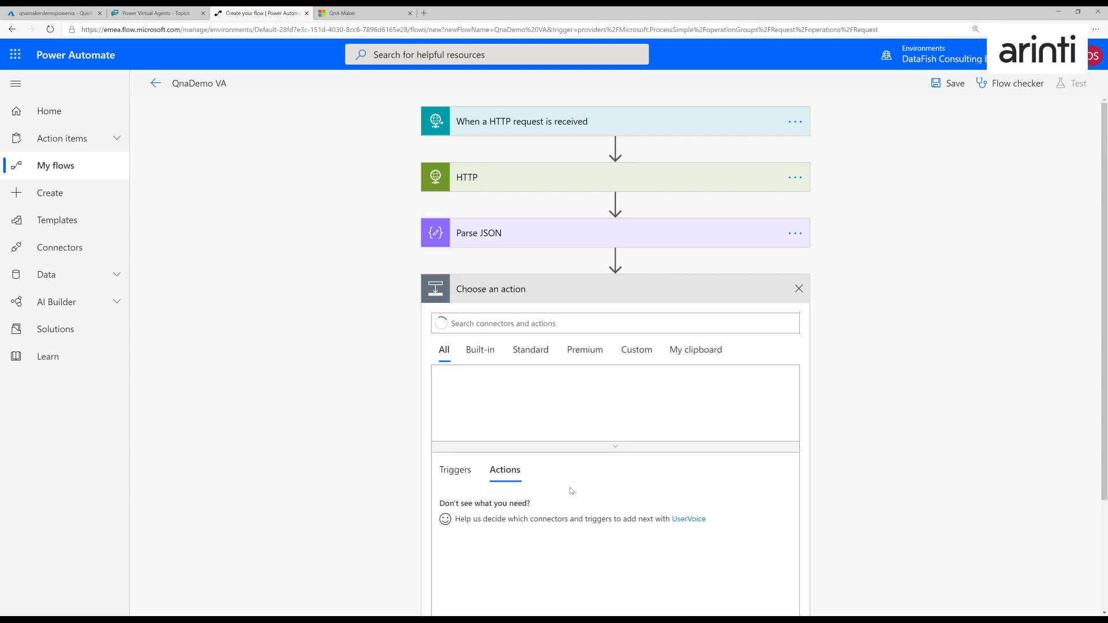
{"action": "type", "text": "response"}
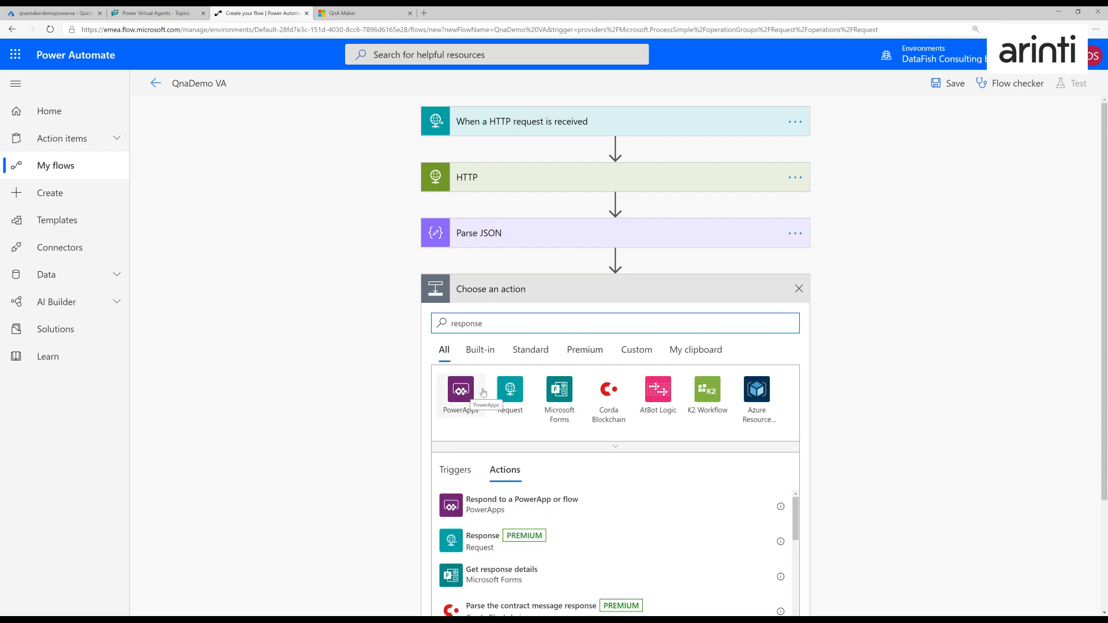
{"action": "left_click", "coordinate": [472, 546]}
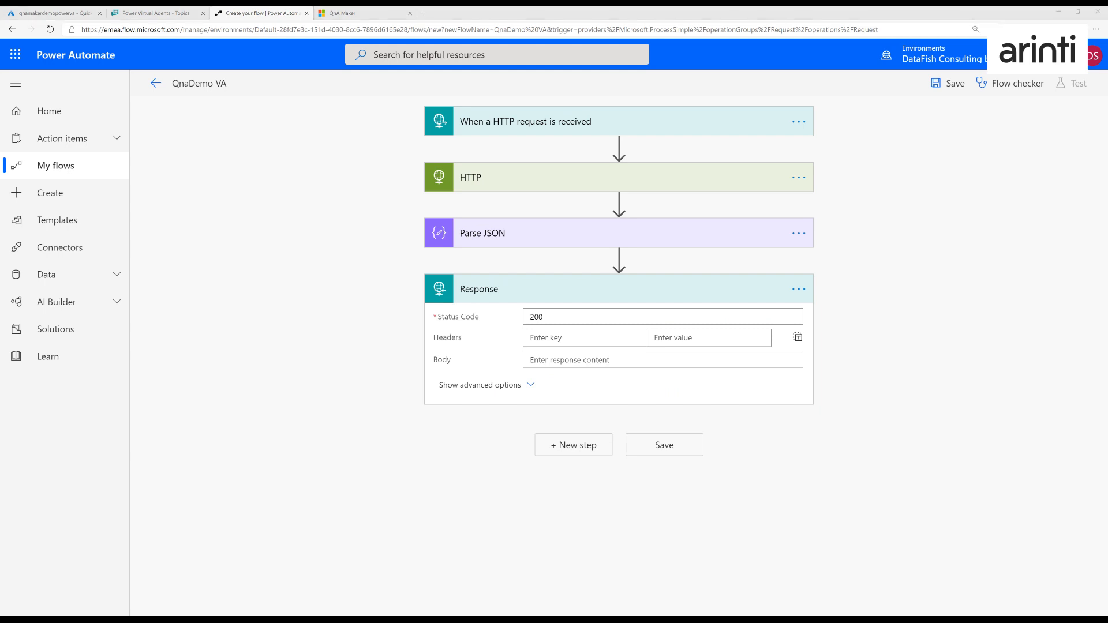
- Give the Response a Content-Type header of application/json and a JSON body returning "answer" and "score" from the first Parse JSON answers item
{"action": "left_click", "coordinate": [546, 338]}
{"action": "type", "text": "Content-Type"}
{"action": "key", "text": "Tab"}
{"action": "type", "text": "a"}
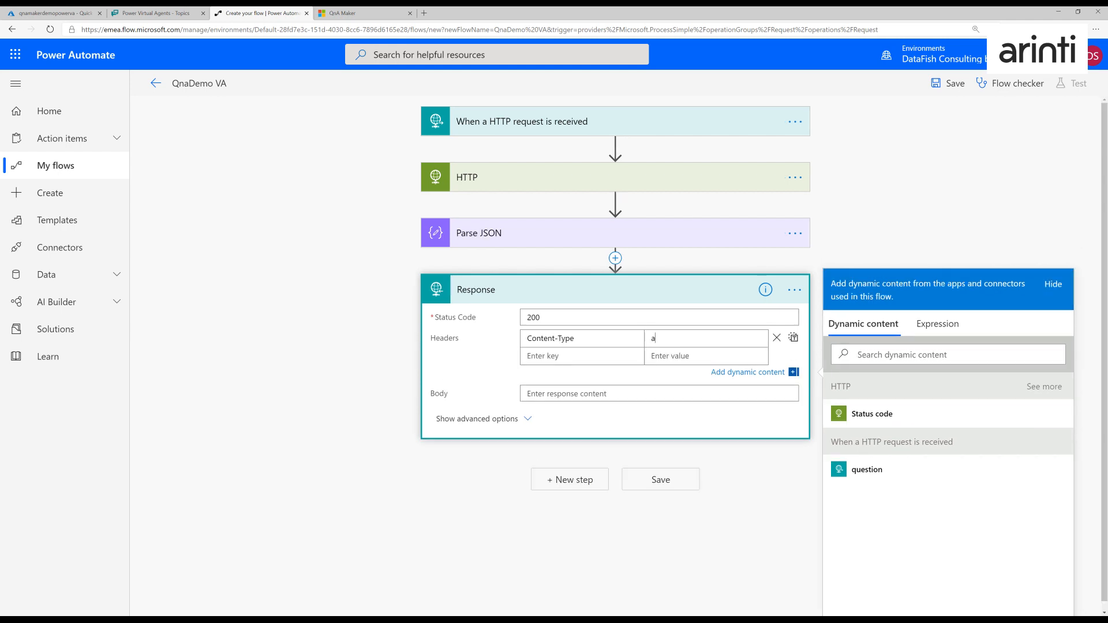
{"action": "type", "text": "pplication/json"}
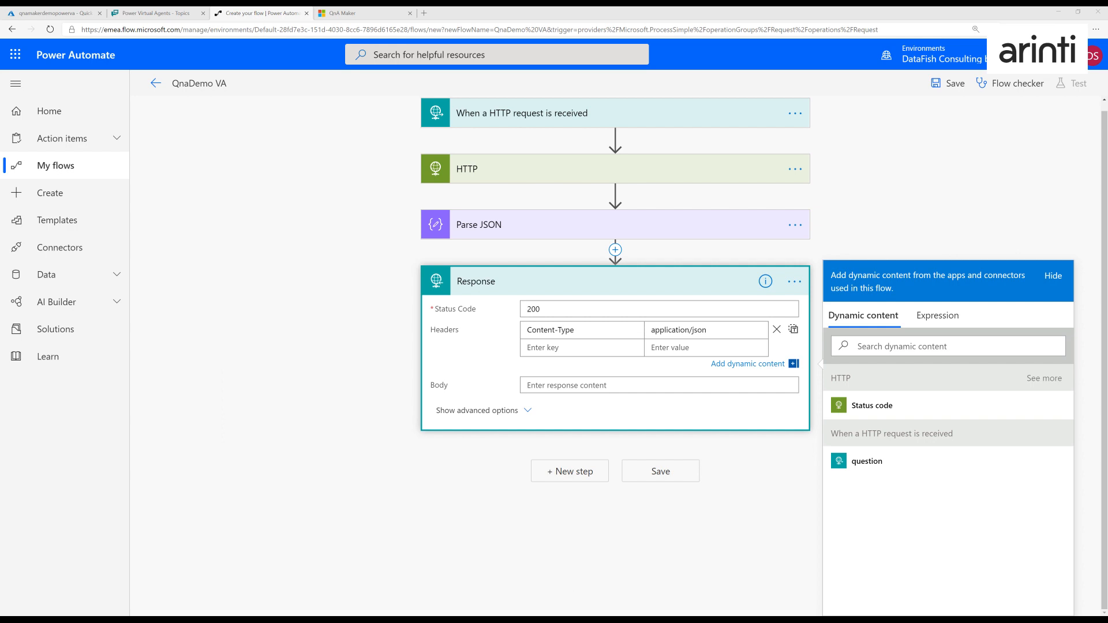
{"action": "left_click", "coordinate": [618, 385]}
{"action": "key", "text": "ctrl+v"}
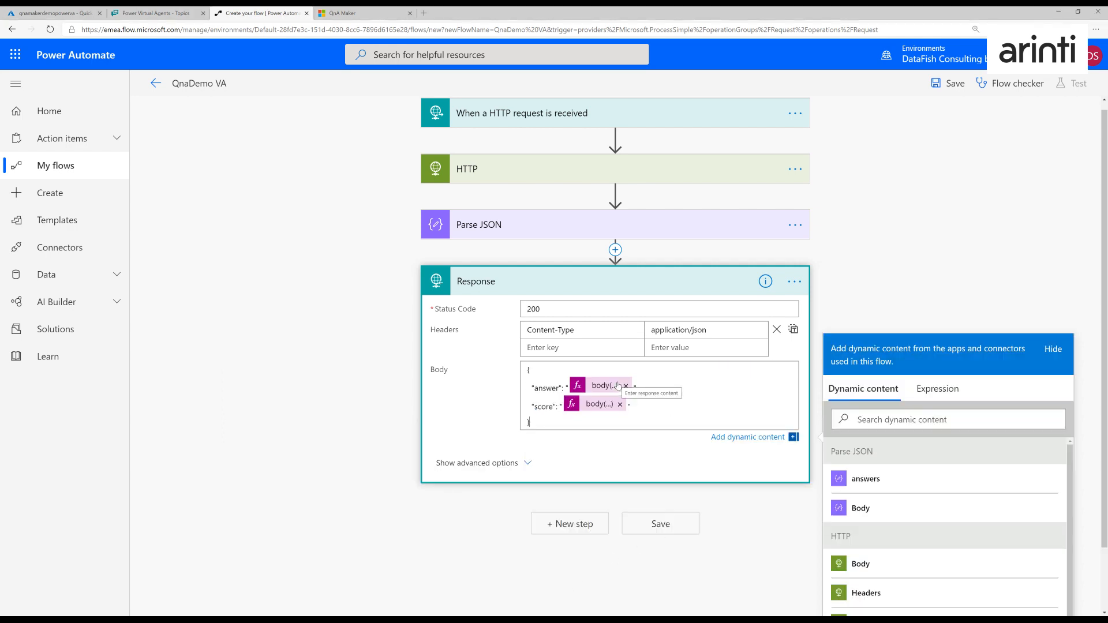
- Review the Response action's code view, examining the answers array, index and property parts of the answer expression
{"action": "left_click", "coordinate": [794, 282]}
{"action": "left_click", "coordinate": [798, 290]}
{"action": "left_click", "coordinate": [853, 410]}
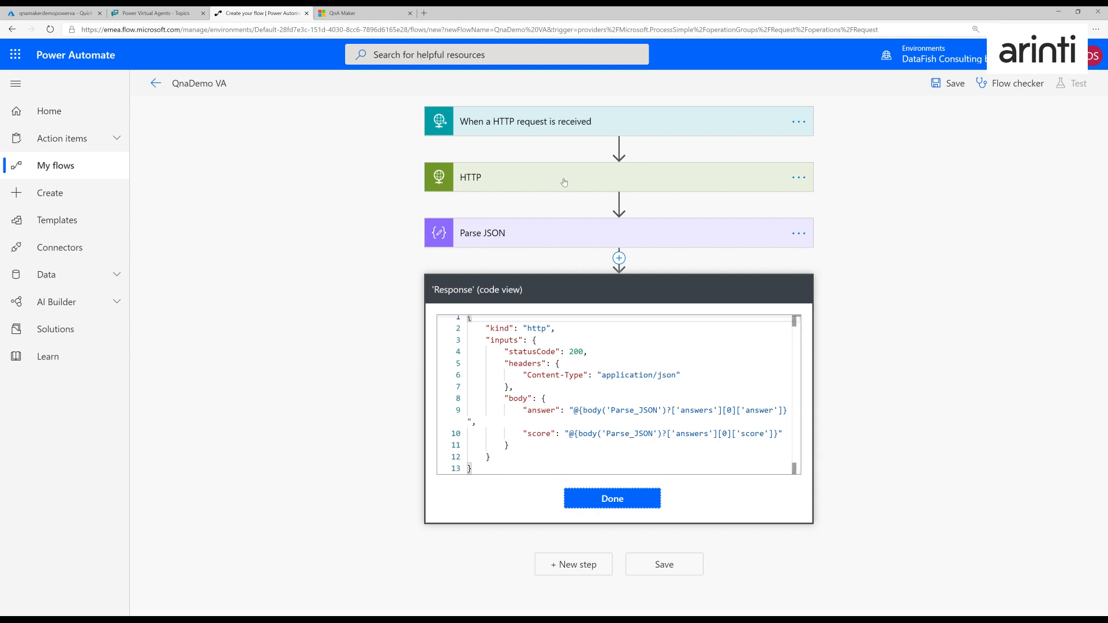
{"action": "left_click_drag", "start_coordinate": [671, 409], "coordinate": [723, 410]}
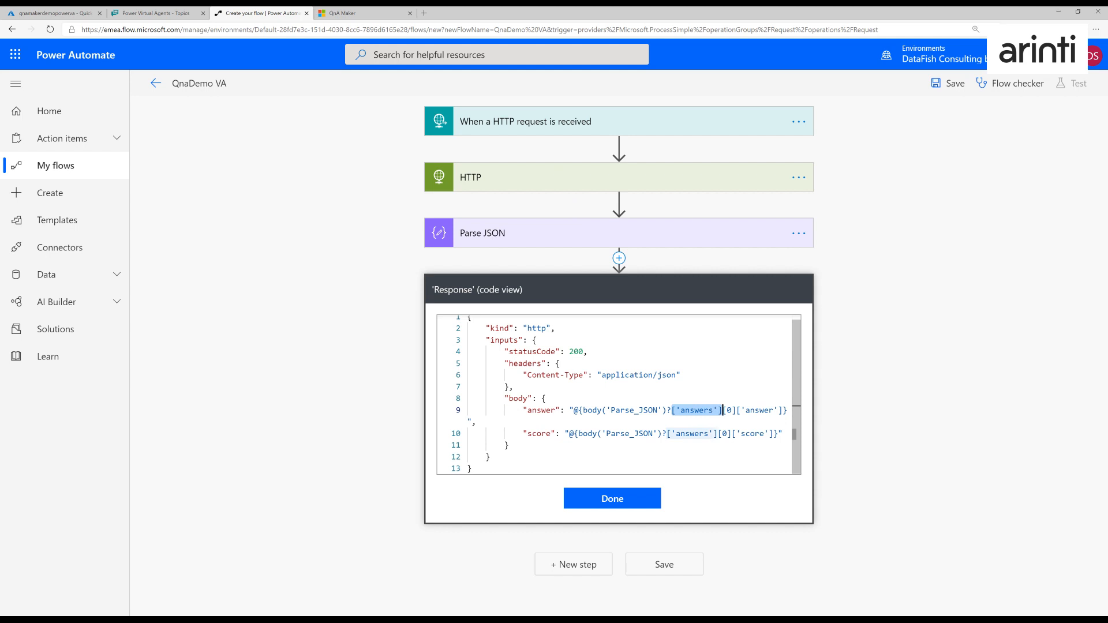
{"action": "left_click", "coordinate": [729, 409]}
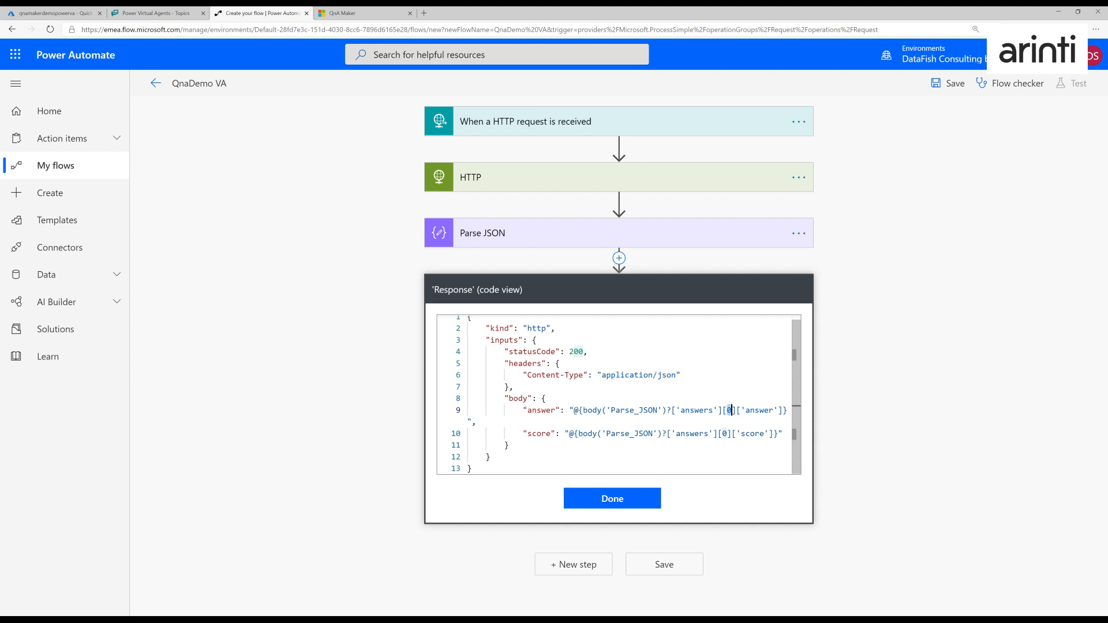
{"action": "left_click_drag", "start_coordinate": [745, 409], "coordinate": [774, 410]}
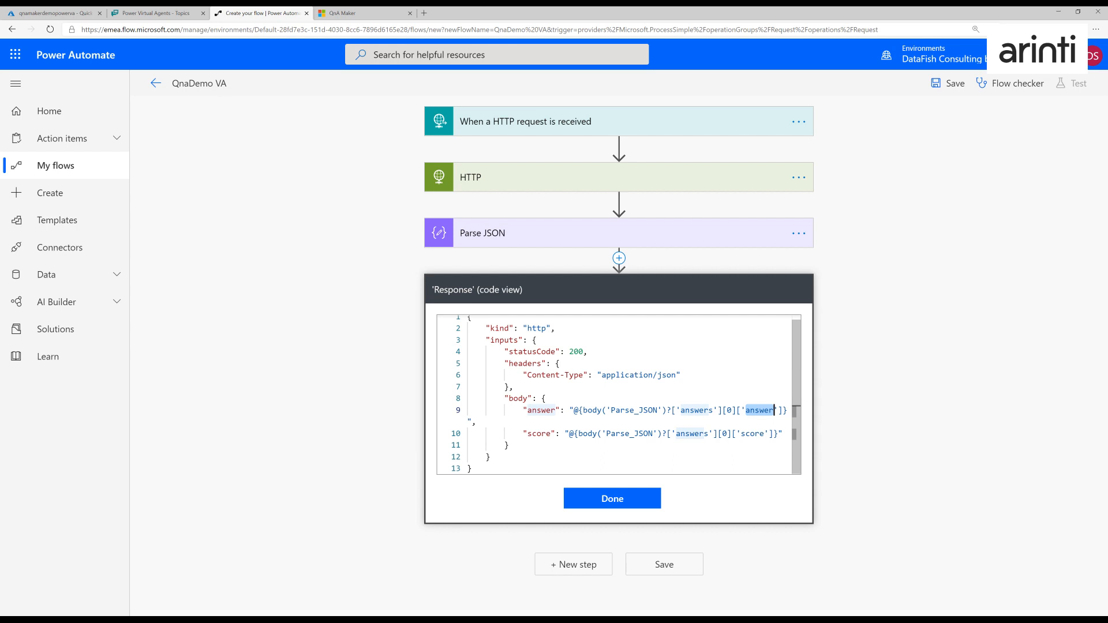
{"action": "left_click", "coordinate": [600, 499]}
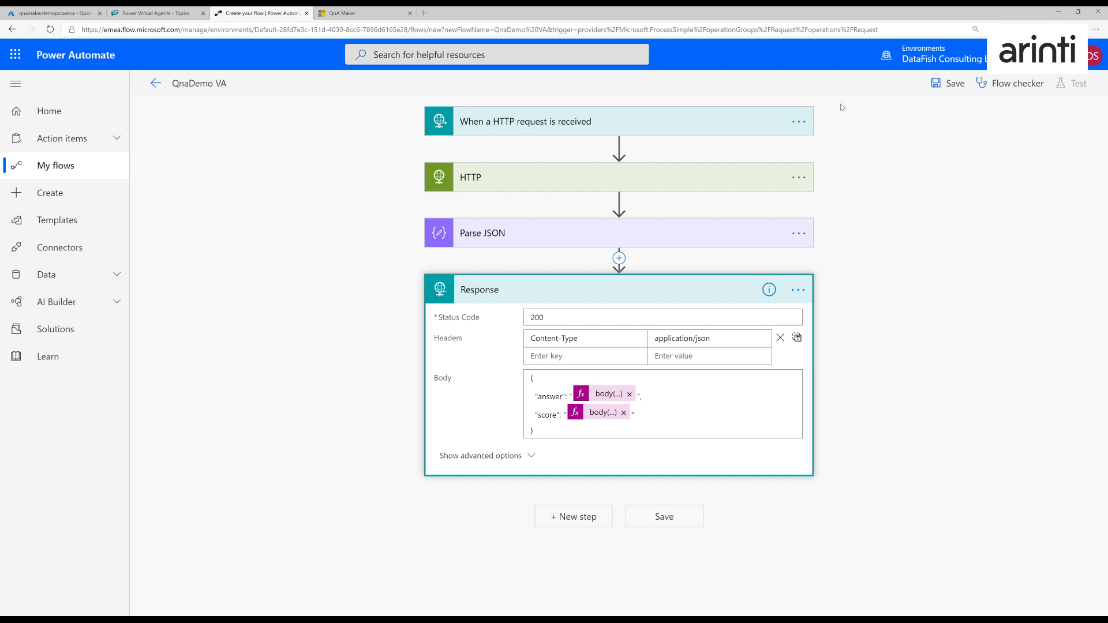
- Save the QnaDemo VA flow and open the PowerVirtualAgentDemo solution
{"action": "left_click", "coordinate": [953, 84]}
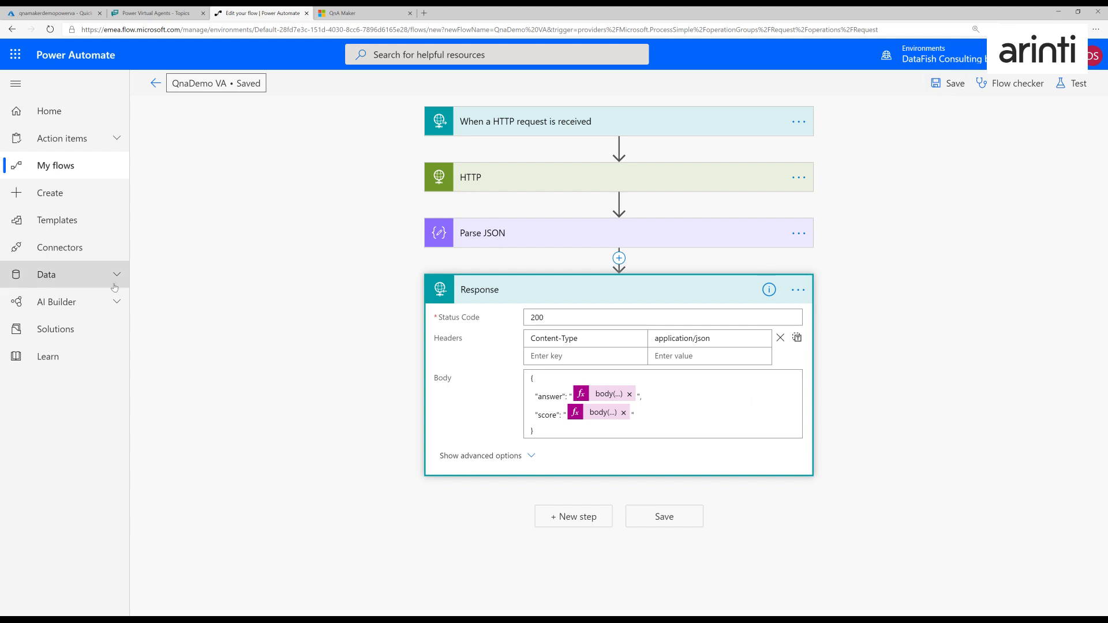
{"action": "left_click", "coordinate": [57, 328]}
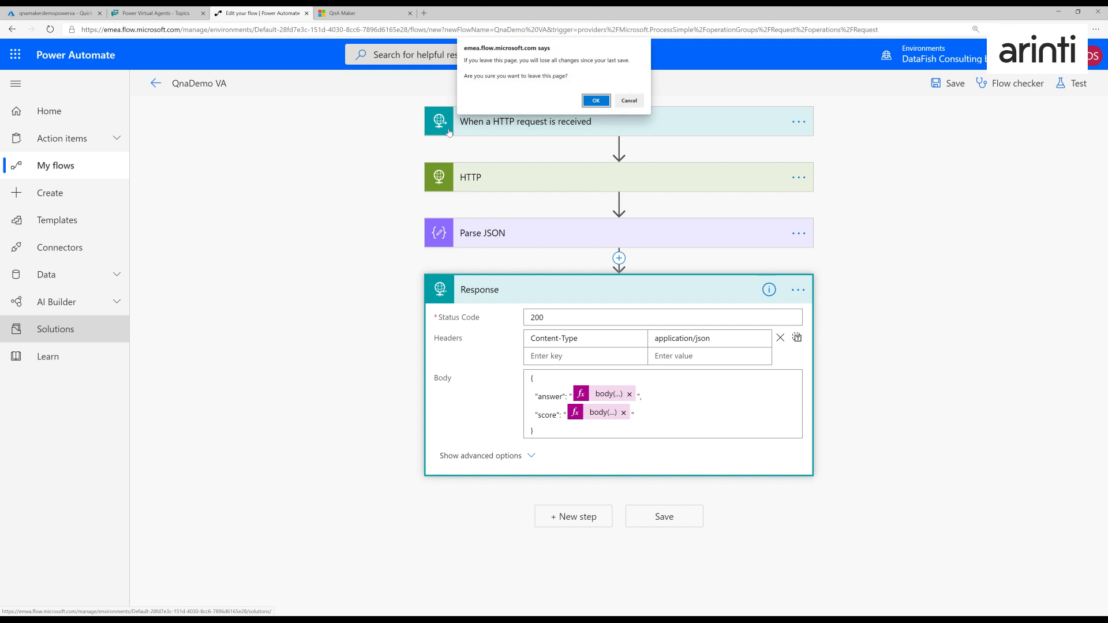
{"action": "left_click", "coordinate": [596, 100]}
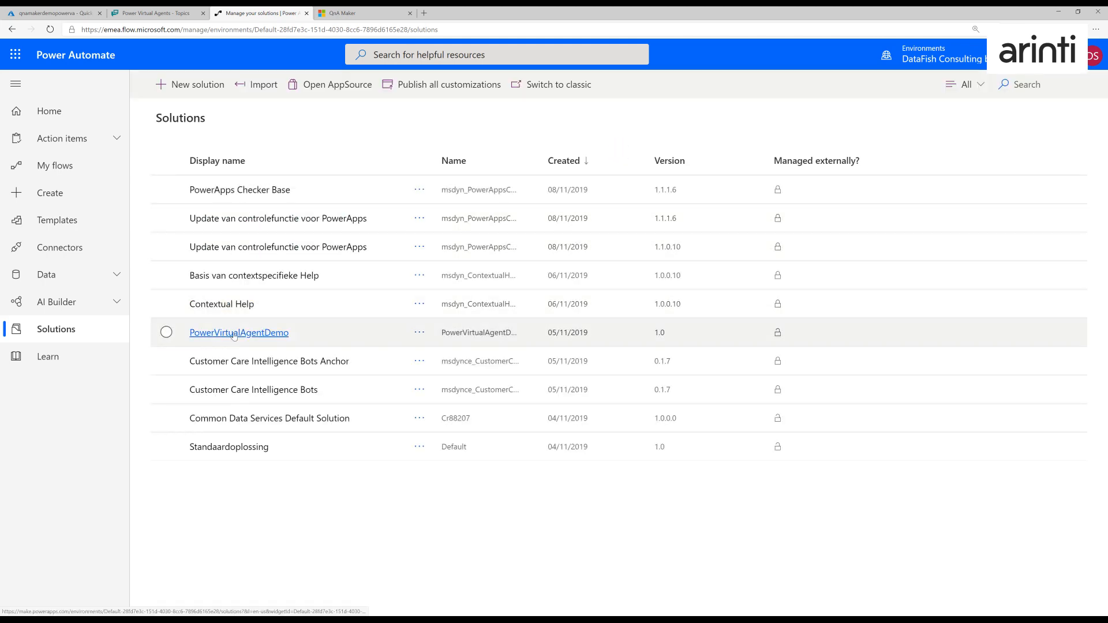
{"action": "left_click", "coordinate": [234, 335]}
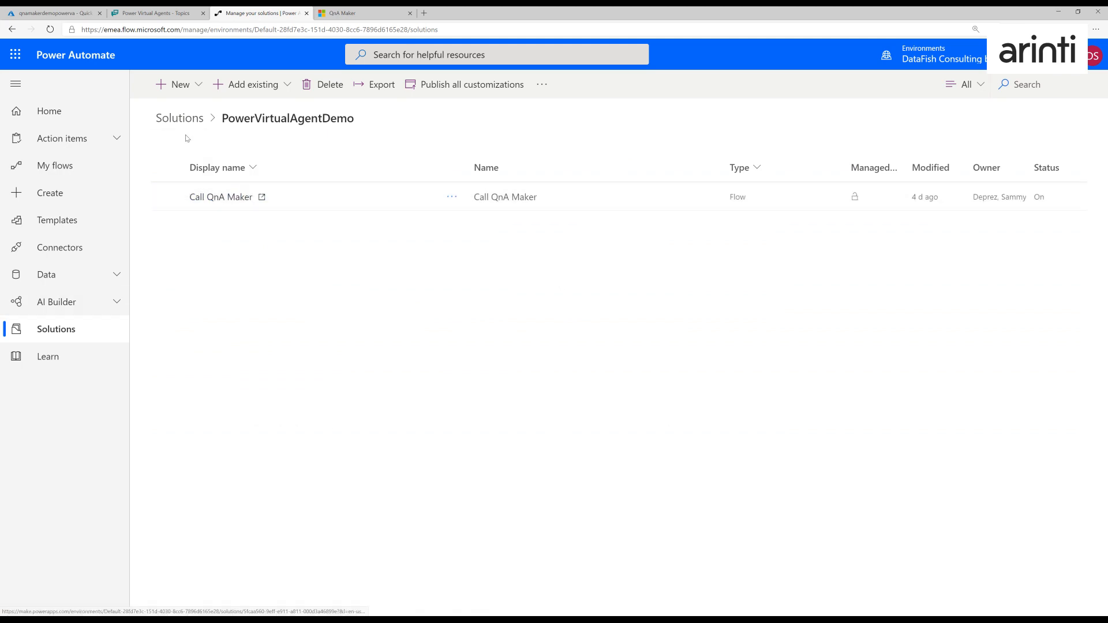
- Add the existing QnaDemo VA flow from outside solutions to the PowerVirtualAgentDemo solution
{"action": "left_click", "coordinate": [247, 85]}
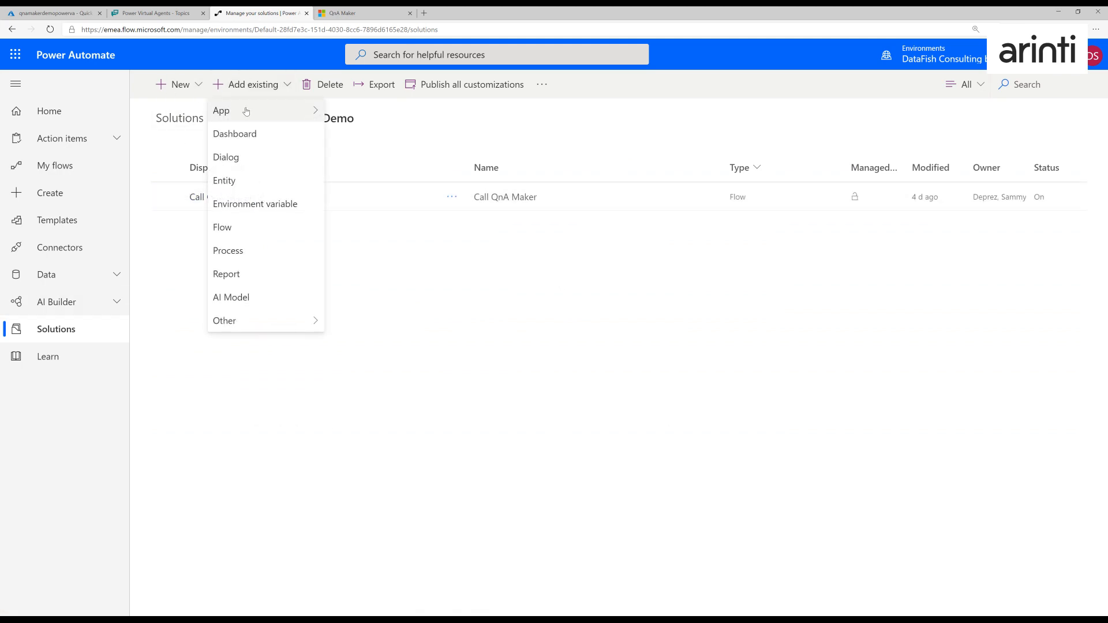
{"action": "left_click", "coordinate": [257, 233]}
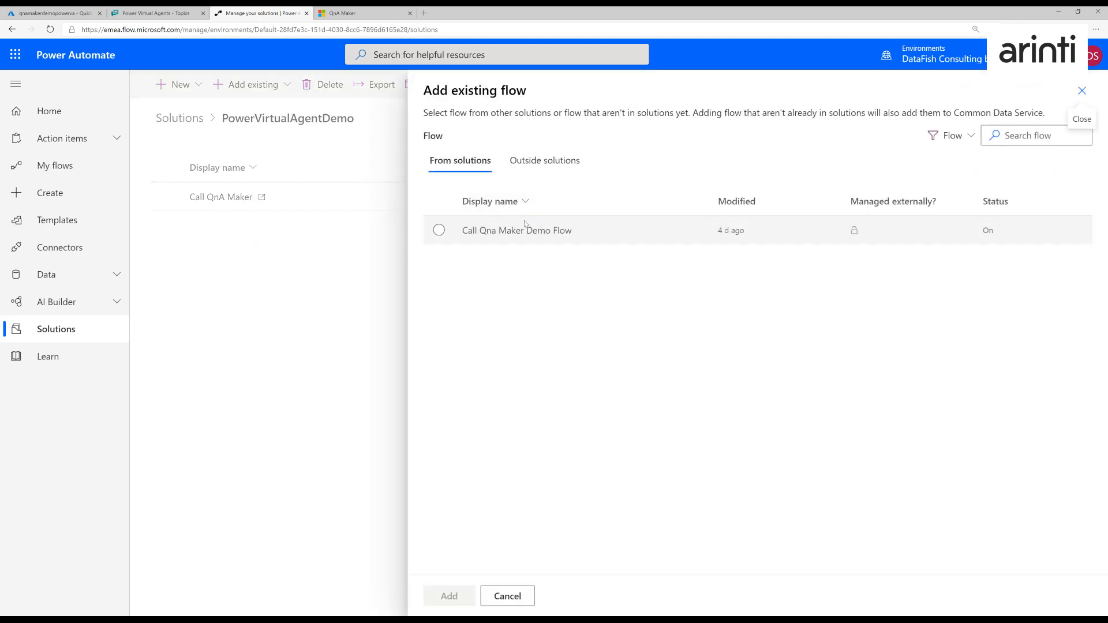
{"action": "left_click", "coordinate": [545, 161]}
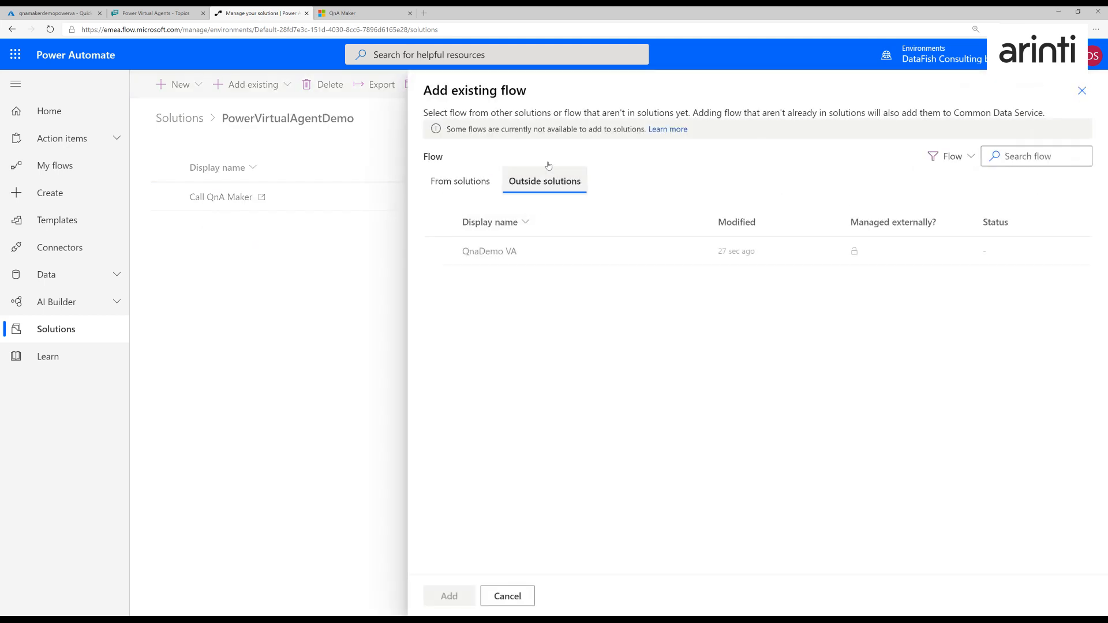
{"action": "left_click", "coordinate": [506, 251]}
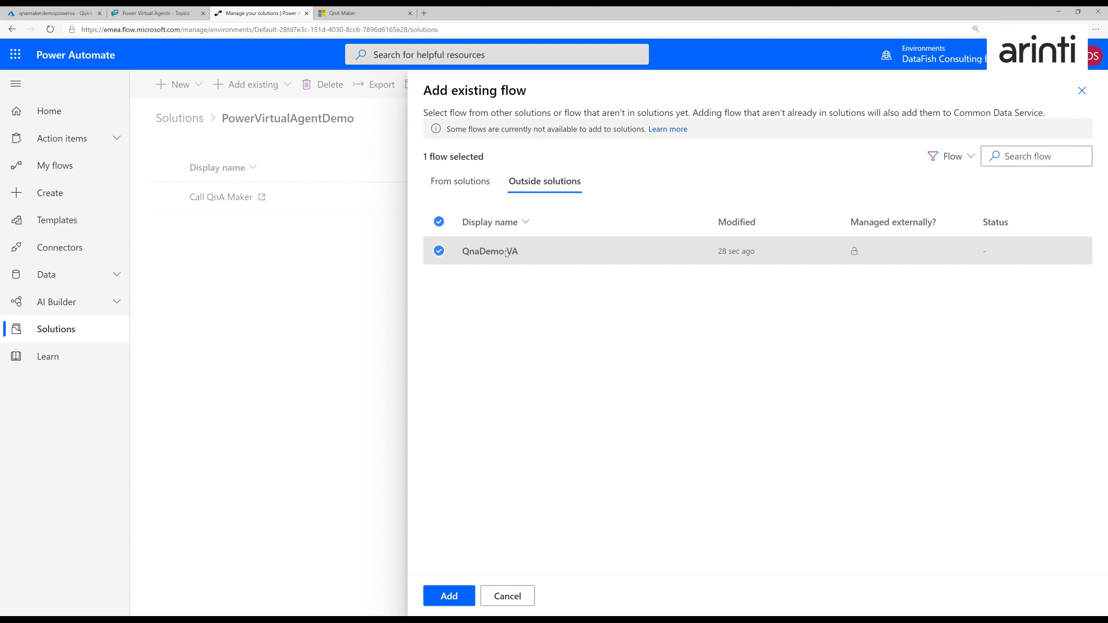
{"action": "left_click", "coordinate": [459, 597]}
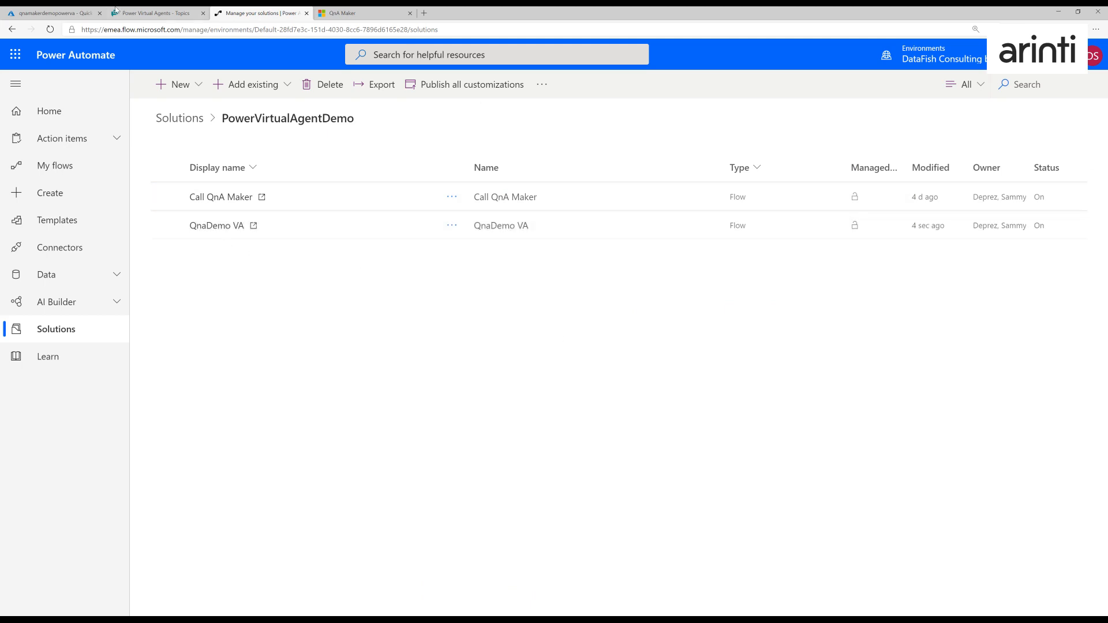
- In the Power Virtual Agents Call Qna topic, add an action calling the QnaDemo VA flow after the question
{"action": "left_click", "coordinate": [156, 12]}
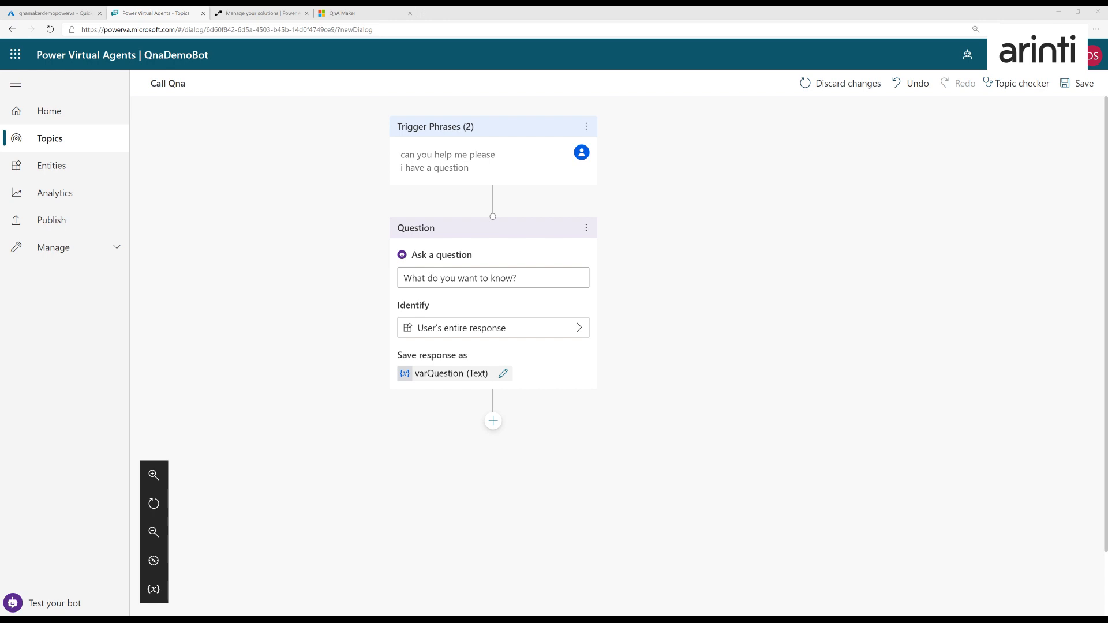
{"action": "left_click", "coordinate": [493, 421]}
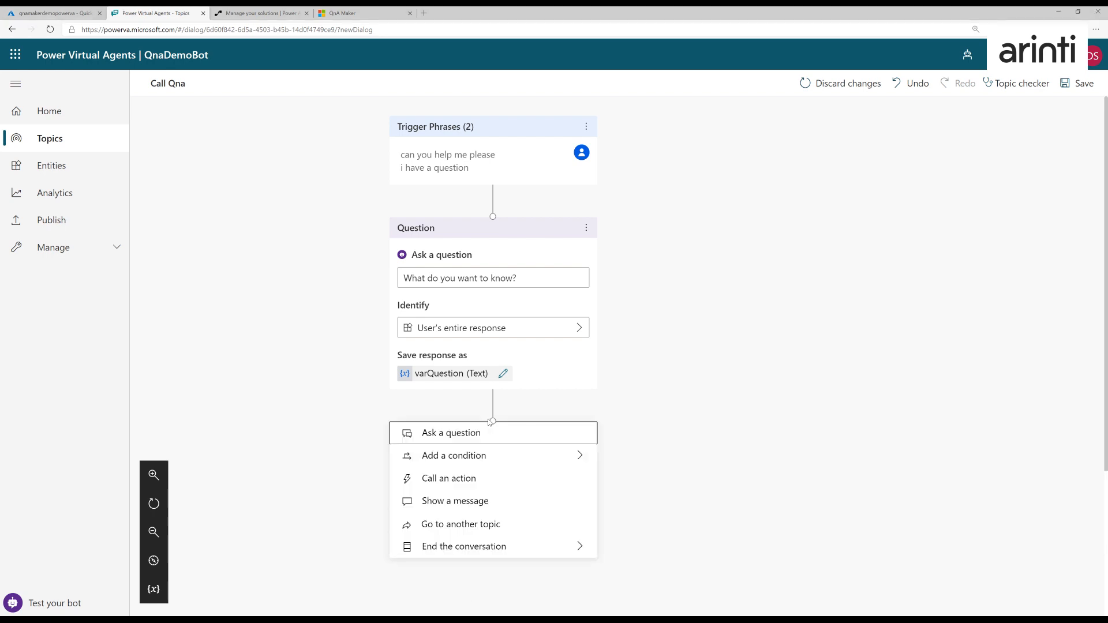
{"action": "left_click", "coordinate": [539, 481]}
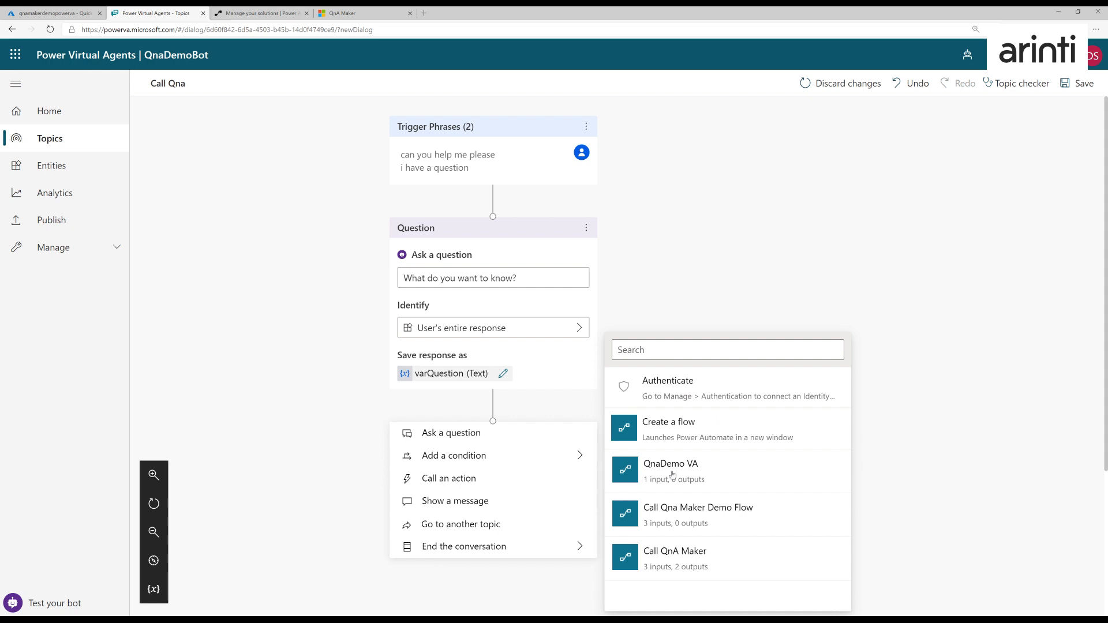
{"action": "left_click", "coordinate": [672, 474]}
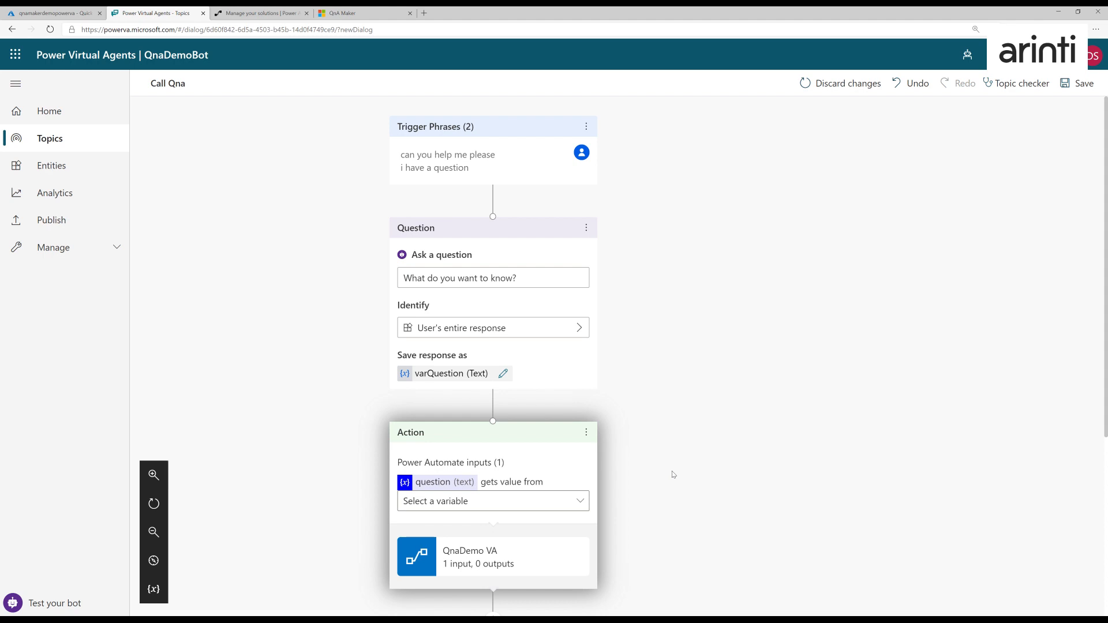
- Return to Power Automate, open the QnaDemo VA flow for editing and show the Response action's advanced options
{"action": "left_click", "coordinate": [242, 13]}
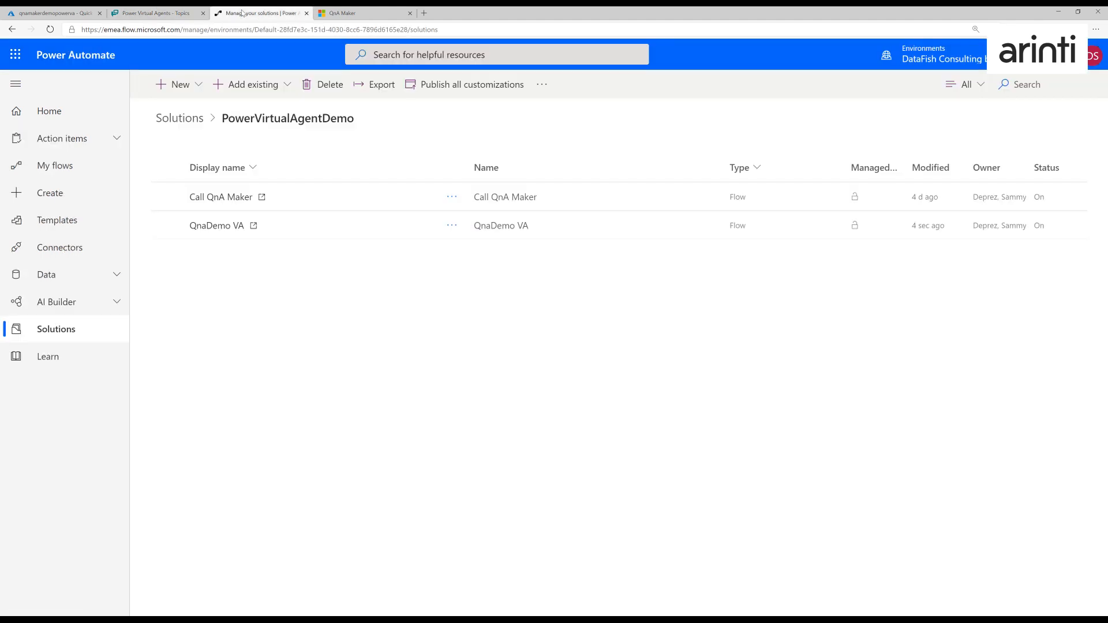
{"action": "left_click", "coordinate": [225, 227]}
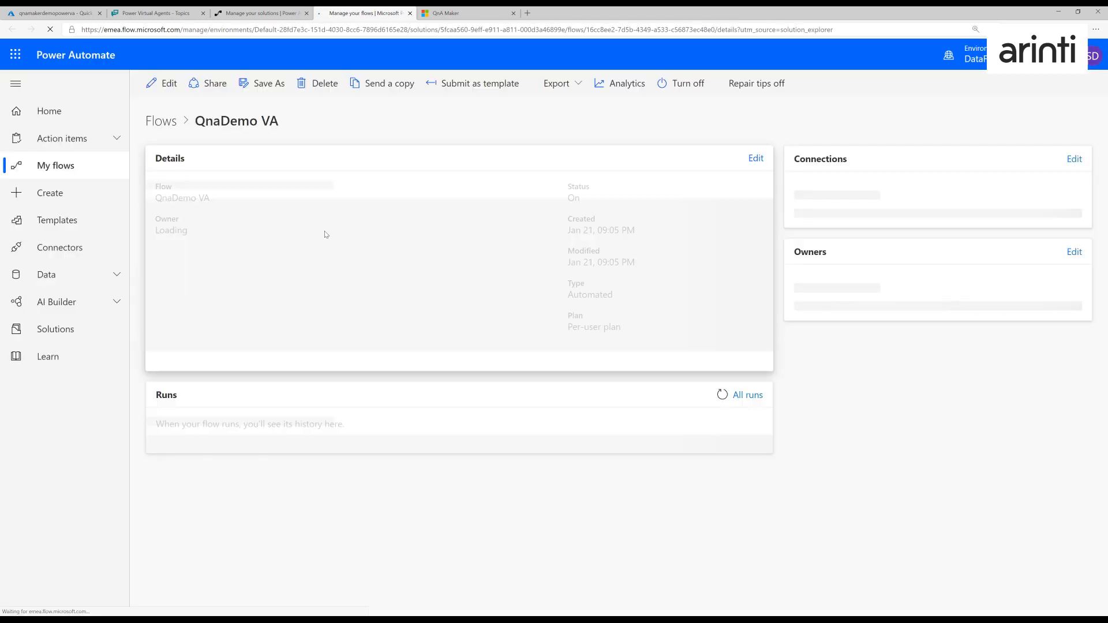
{"action": "left_click", "coordinate": [165, 84]}
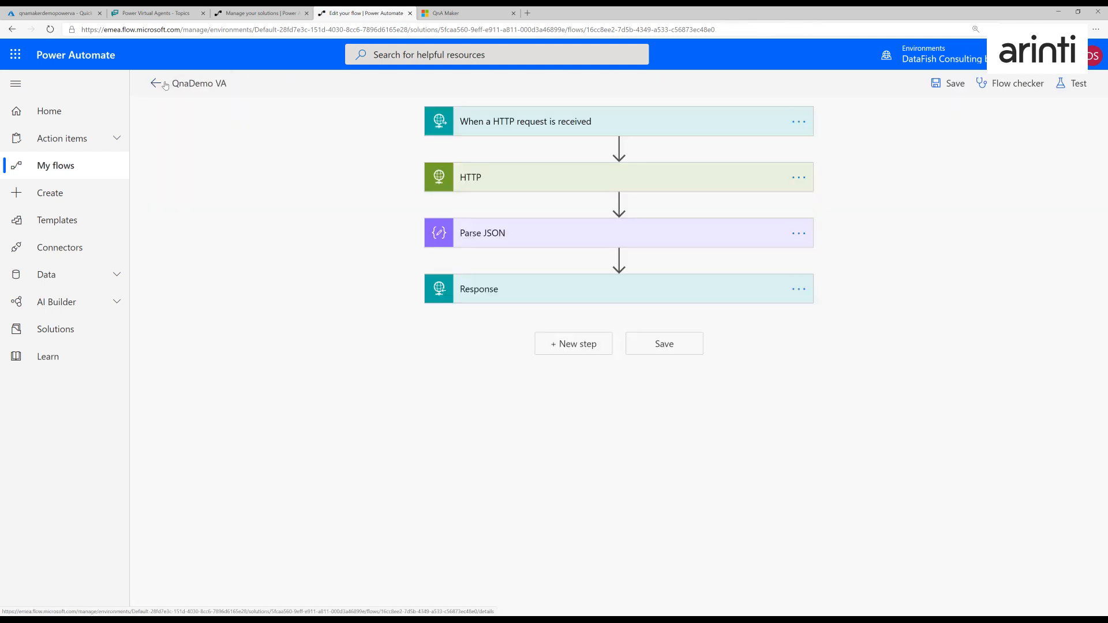
{"action": "left_click", "coordinate": [478, 293]}
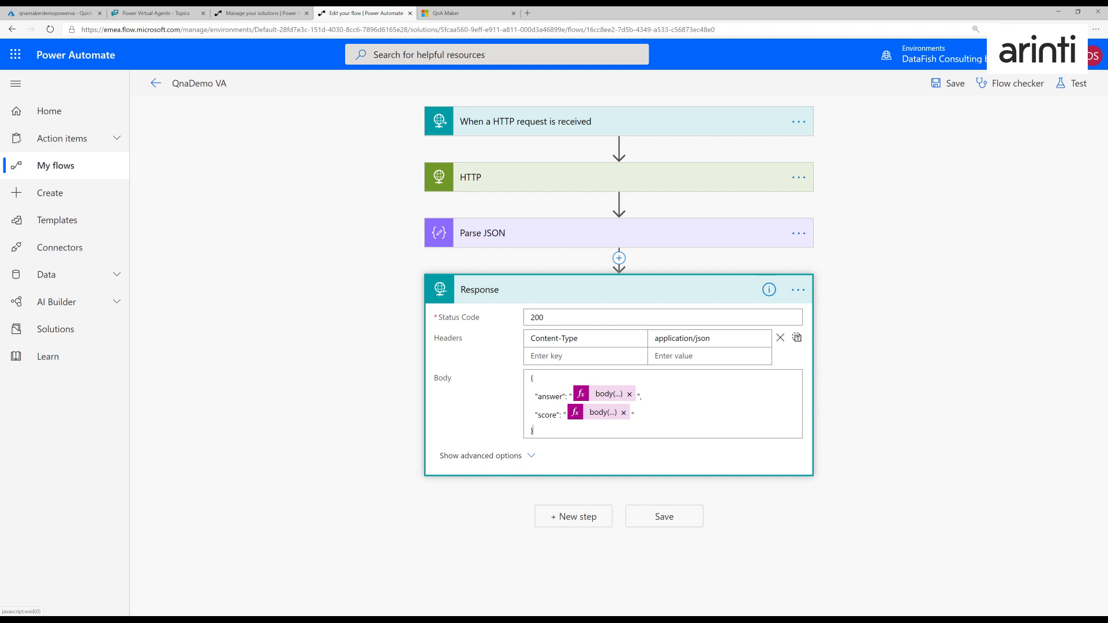
{"action": "left_click", "coordinate": [597, 413]}
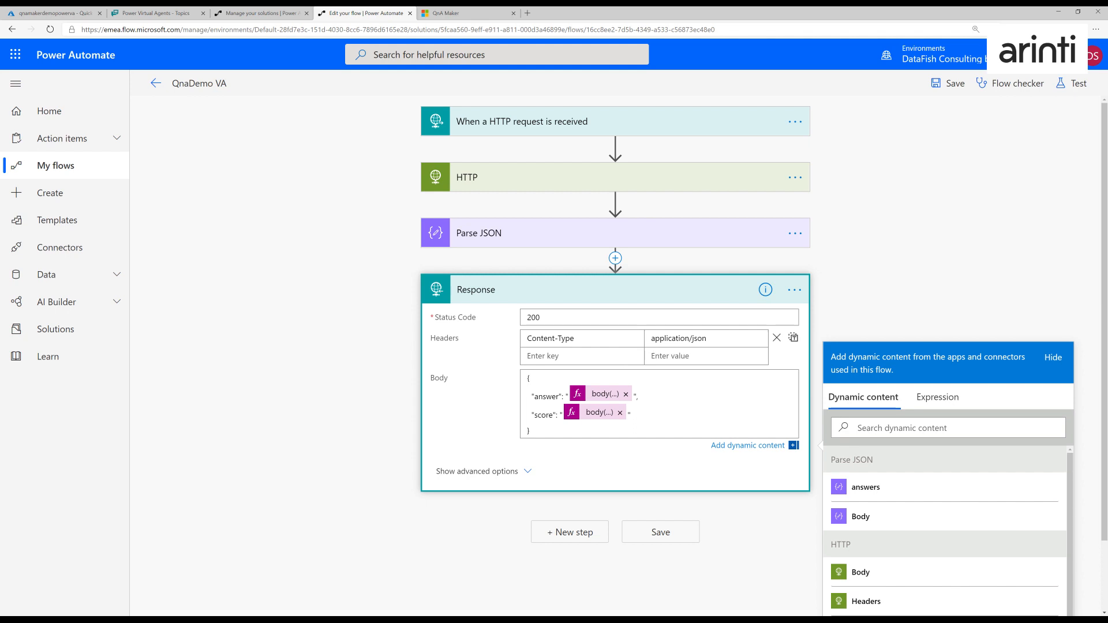
{"action": "left_click", "coordinate": [506, 472]}
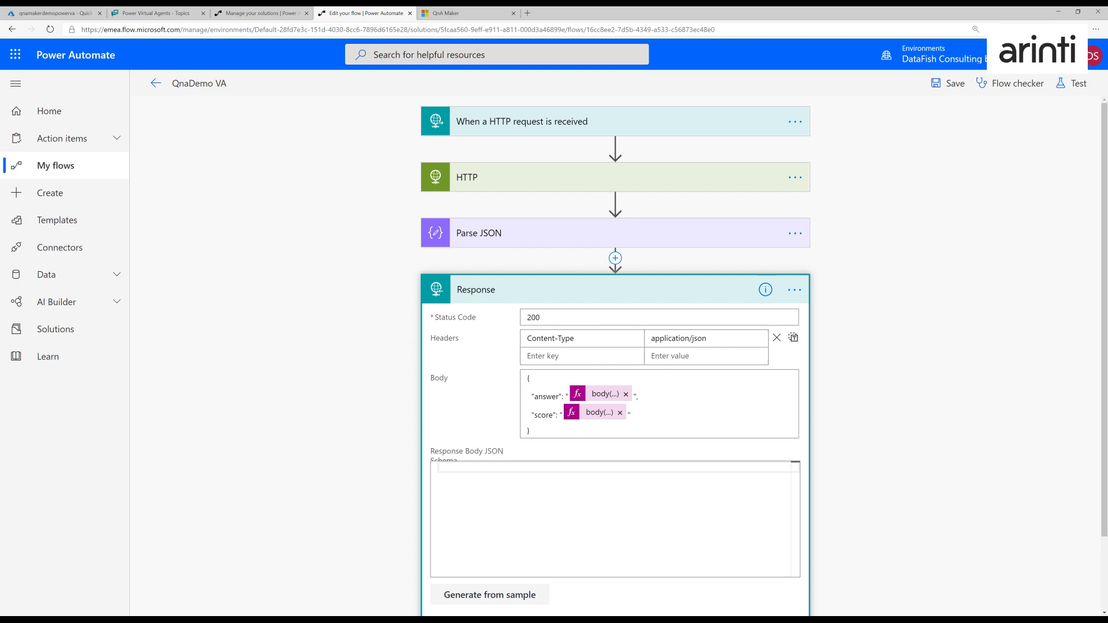
- Generate the Response body JSON schema from a sample with "answer": "this is an answer" and "score": 10.0, and save the flow
{"action": "left_click", "coordinate": [504, 596]}
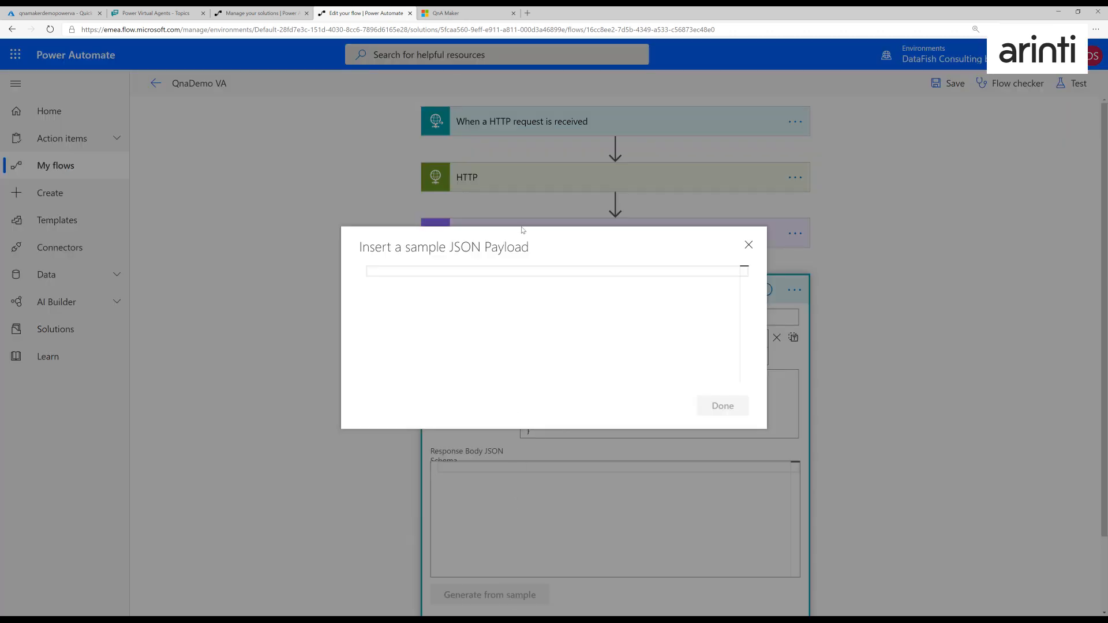
{"action": "left_click_drag", "start_coordinate": [522, 240], "coordinate": [403, 187]}
{"action": "left_click", "coordinate": [367, 271]}
{"action": "type", "text": "{"}
{"action": "key", "text": "Return"}
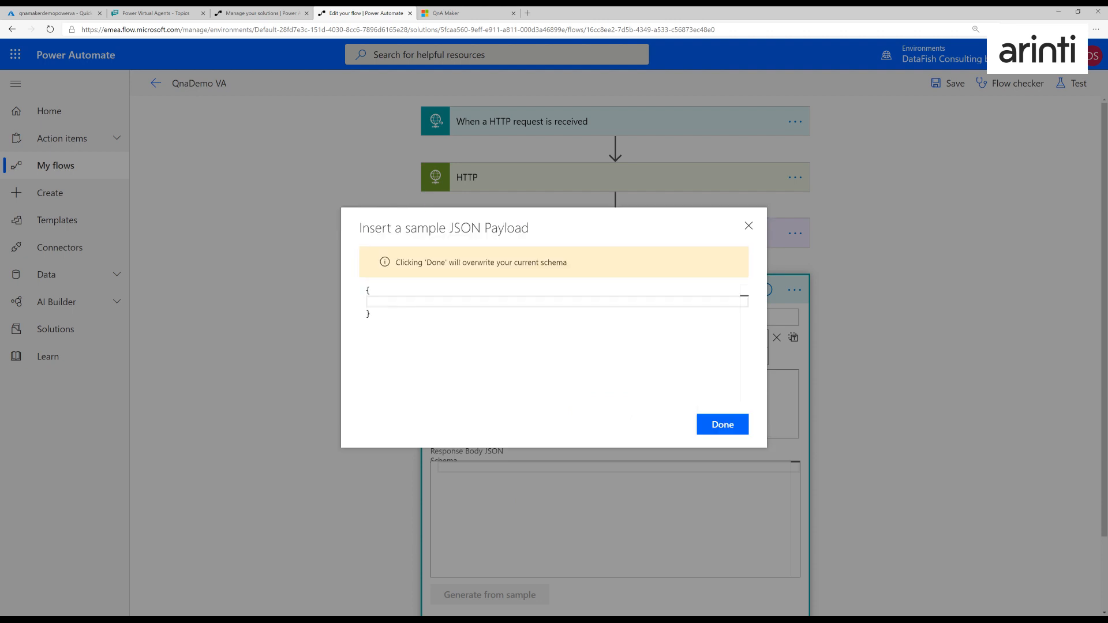
{"action": "type", "text": "\"answer\": \"this is an answer\","}
{"action": "key", "text": "Return"}
{"action": "type", "text": "\"score\":"}
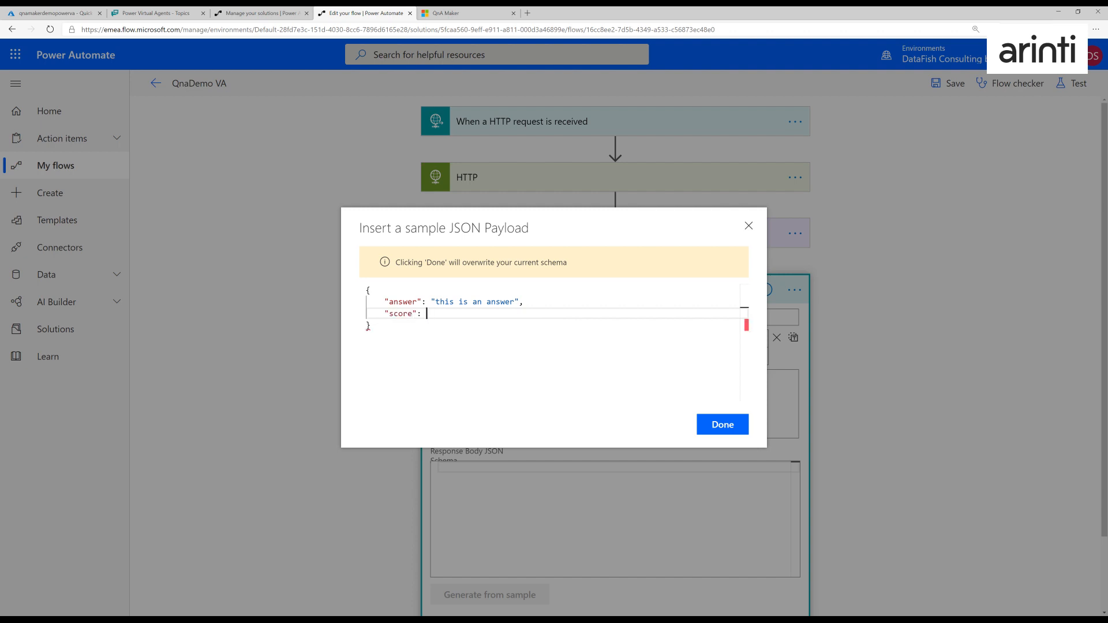
{"action": "type", "text": " 10.0"}
{"action": "left_click", "coordinate": [723, 424]}
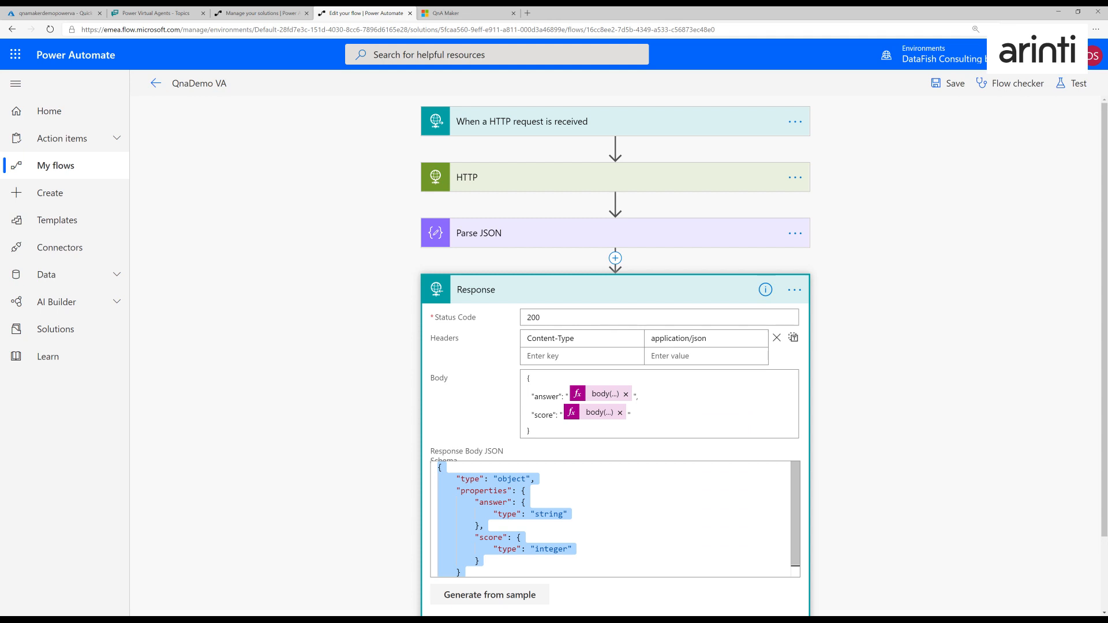
{"action": "scroll", "coordinate": [615, 346], "scroll_direction": "down", "scroll_amount": 2}
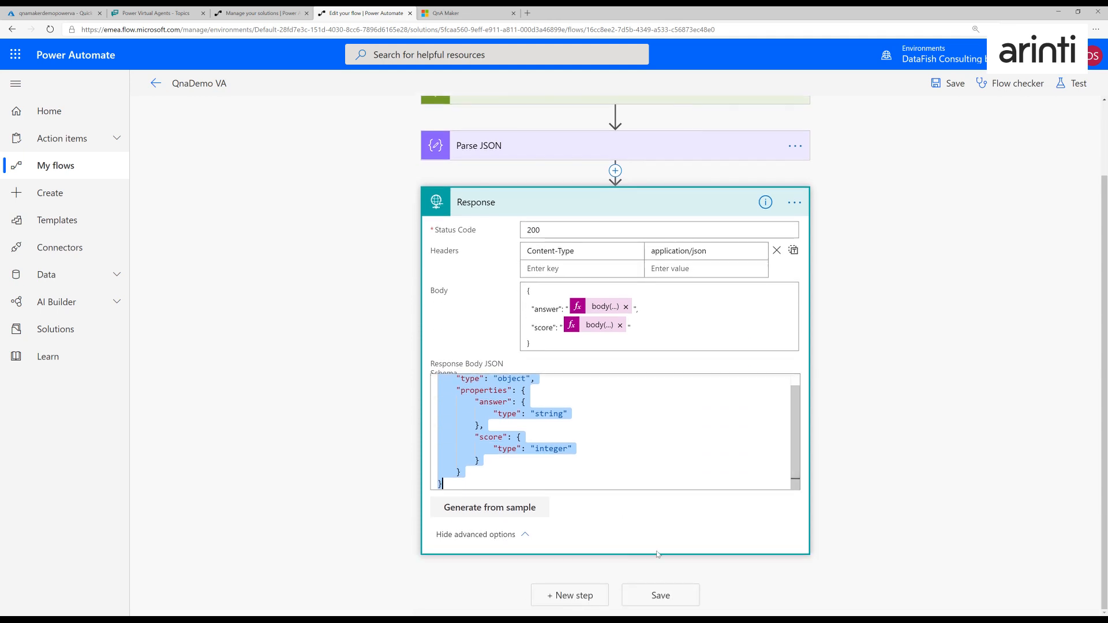
{"action": "left_click", "coordinate": [660, 600]}
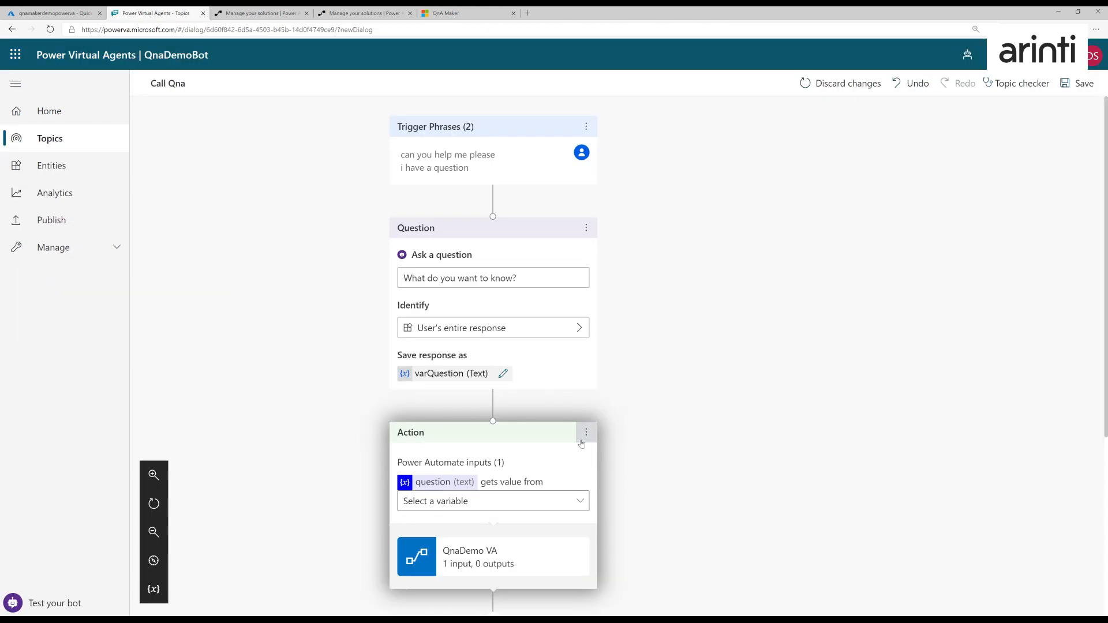
- Replace the Call Qna topic's action with a fresh QnaDemo VA flow call whose question input gets its value from varQuestion
{"action": "left_click", "coordinate": [585, 436]}
{"action": "left_click", "coordinate": [607, 440]}
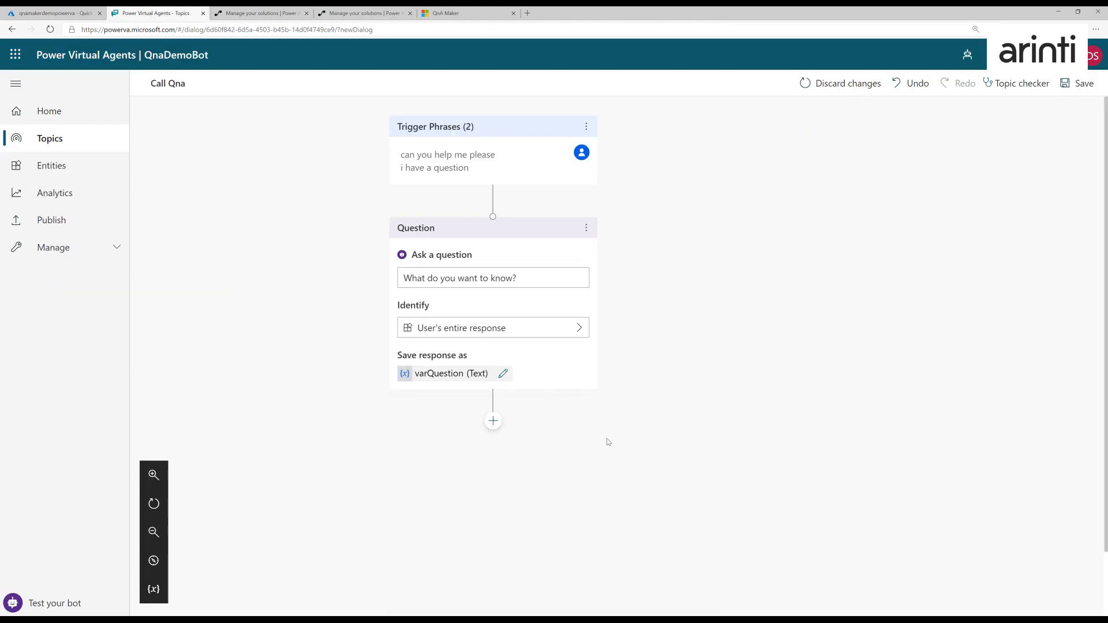
{"action": "left_click", "coordinate": [493, 420]}
{"action": "left_click", "coordinate": [495, 486]}
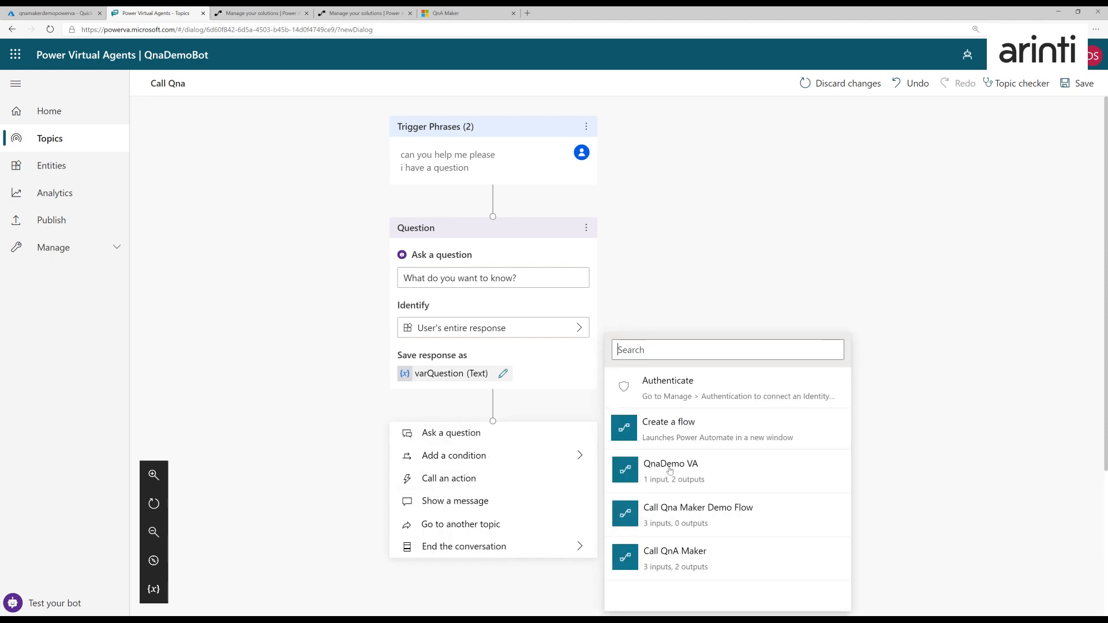
{"action": "left_click", "coordinate": [672, 486]}
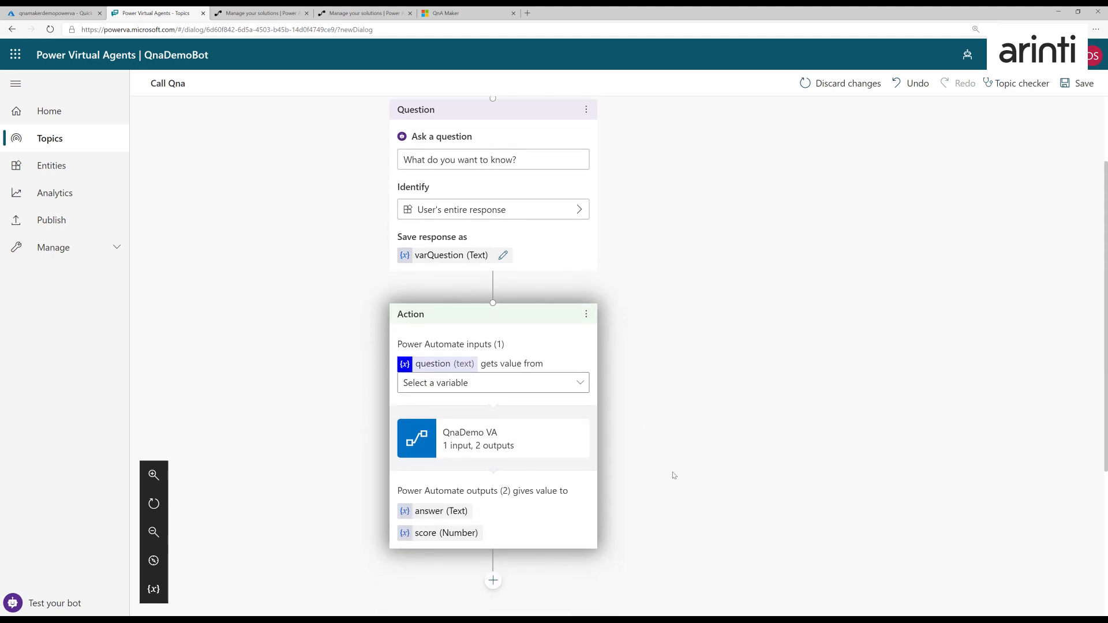
{"action": "left_click", "coordinate": [522, 326]}
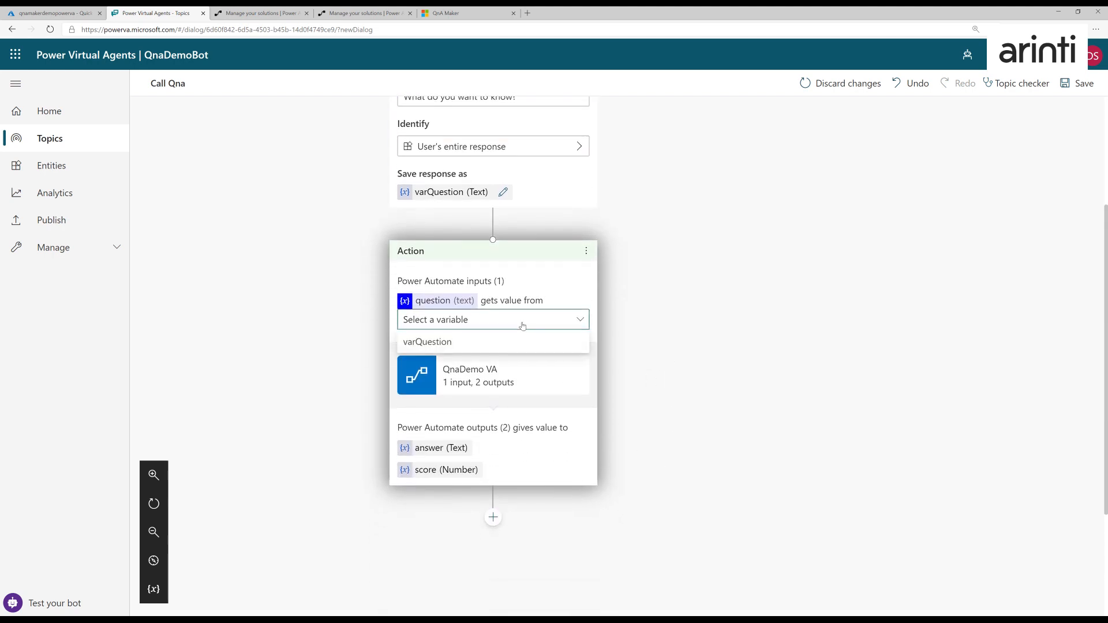
{"action": "left_click", "coordinate": [487, 343]}
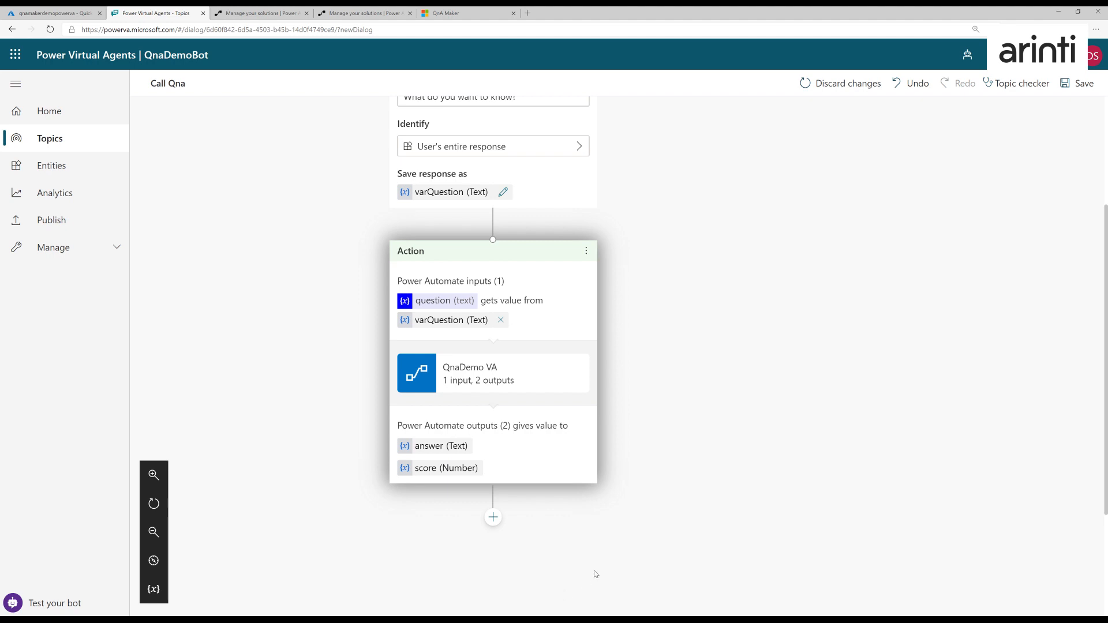
- Add a branching condition after the QnaDemo VA action that checks whether score is greater than 70
{"action": "scroll", "coordinate": [666, 482], "scroll_direction": "down", "scroll_amount": 2}
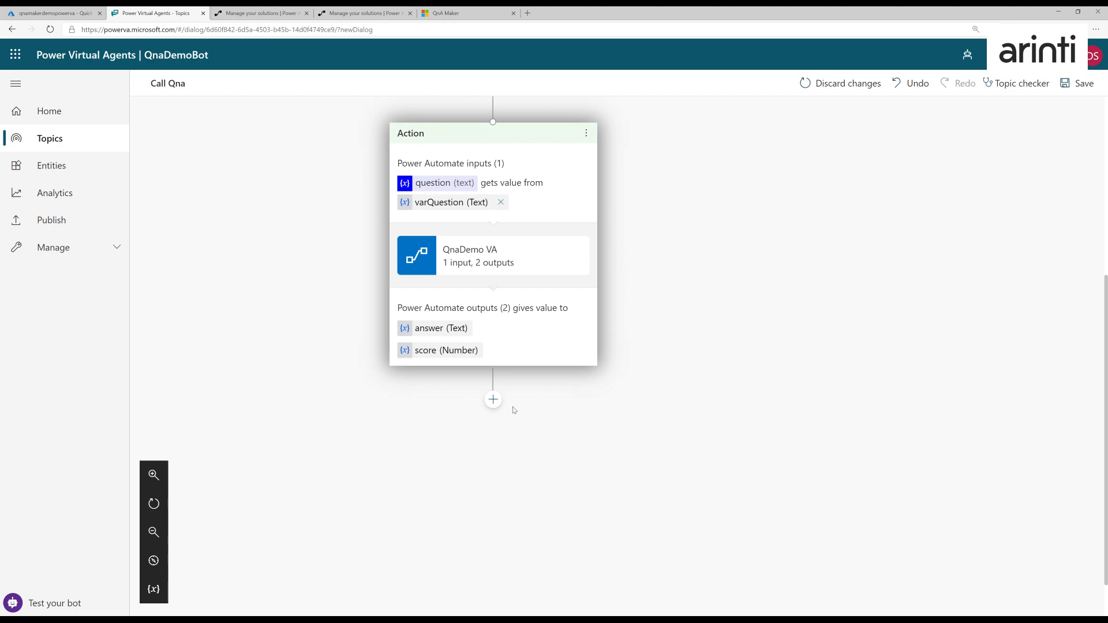
{"action": "left_click", "coordinate": [493, 401]}
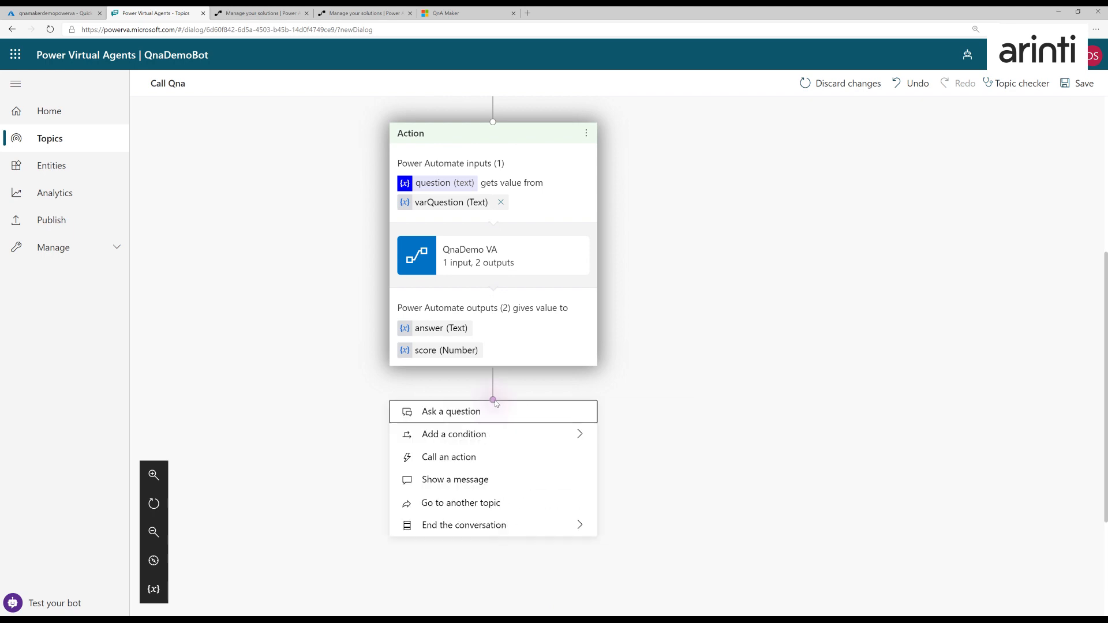
{"action": "mouse_move", "coordinate": [465, 435]}
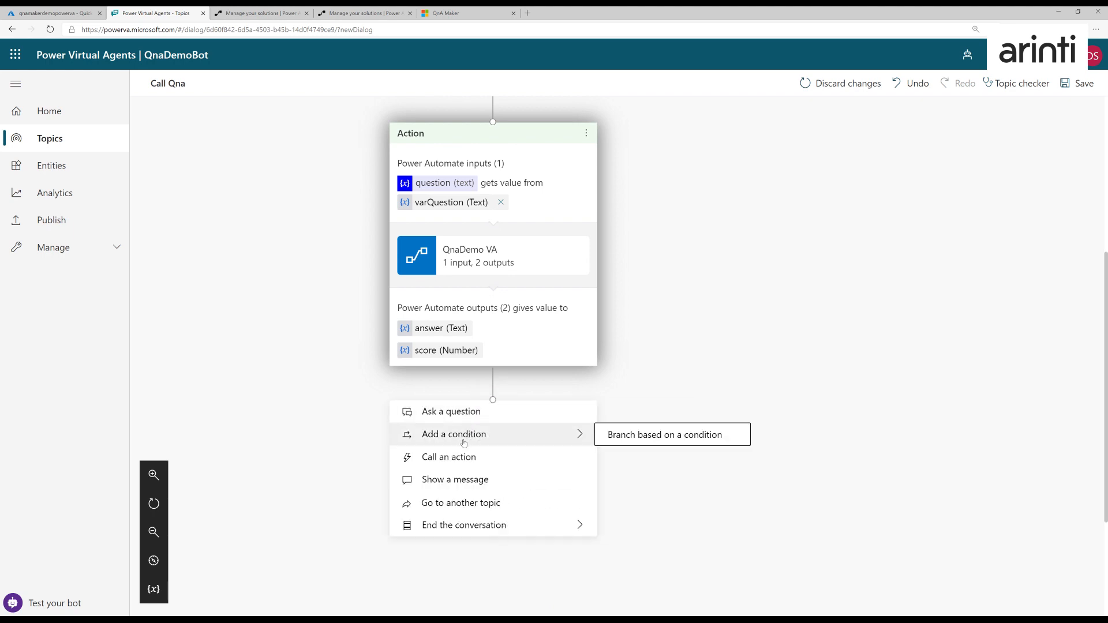
{"action": "left_click", "coordinate": [628, 439]}
{"action": "left_click", "coordinate": [472, 438]}
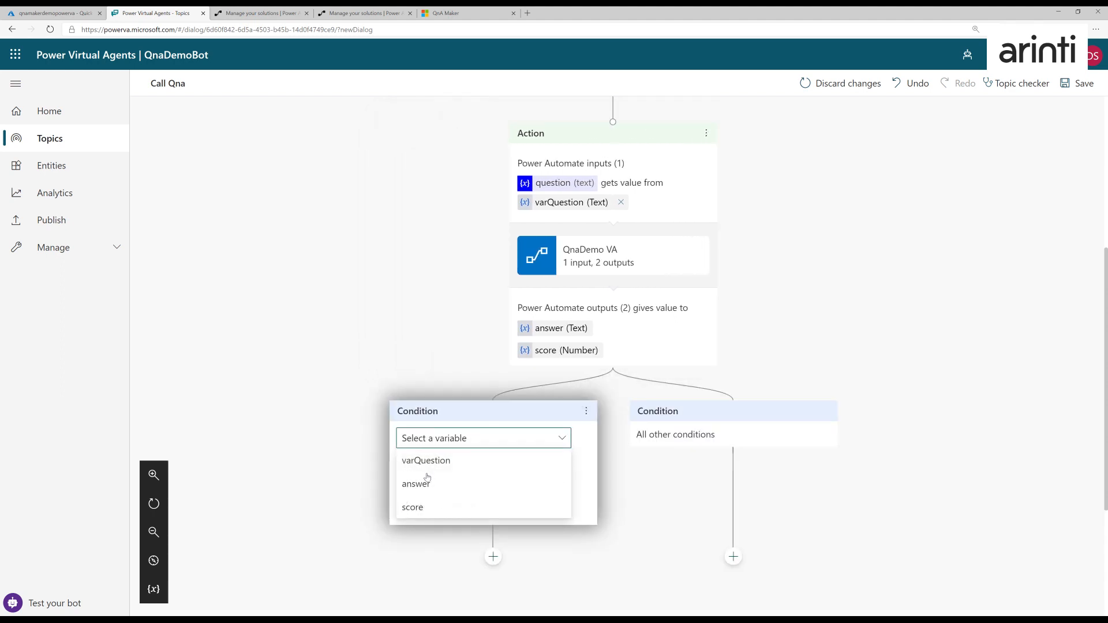
{"action": "left_click", "coordinate": [418, 506]}
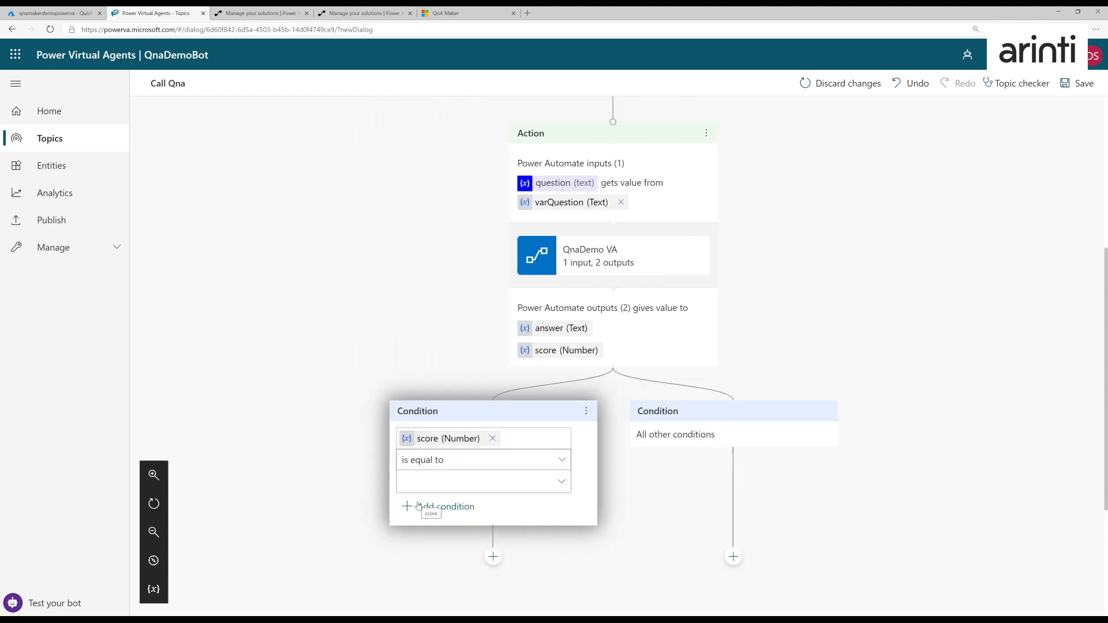
{"action": "left_click", "coordinate": [470, 460]}
{"action": "left_click", "coordinate": [440, 505]}
{"action": "left_click", "coordinate": [478, 490]}
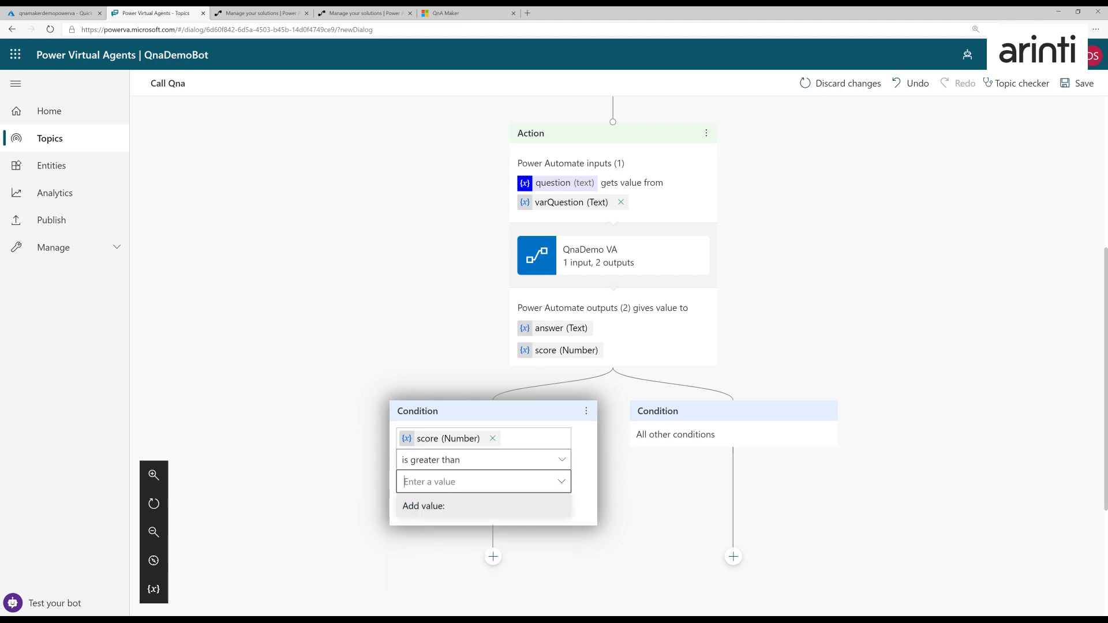
{"action": "type", "text": "70"}
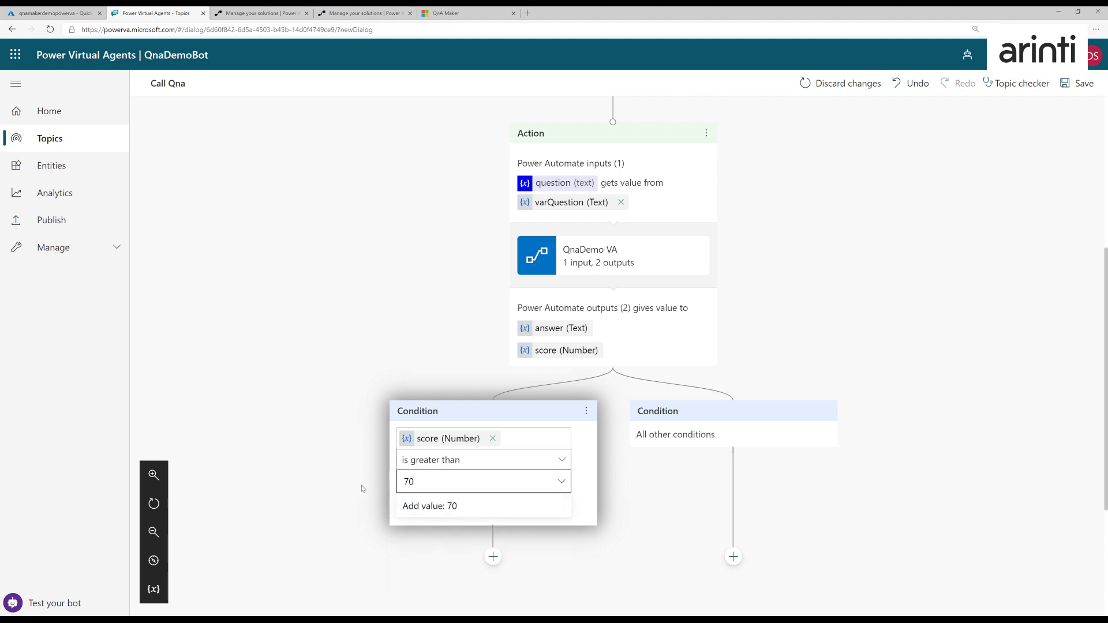
{"action": "left_click", "coordinate": [353, 488]}
- Add a message that shows the answer variable below the condition for a score greater than 70
{"action": "scroll", "coordinate": [348, 487], "scroll_direction": "down", "scroll_amount": 2}
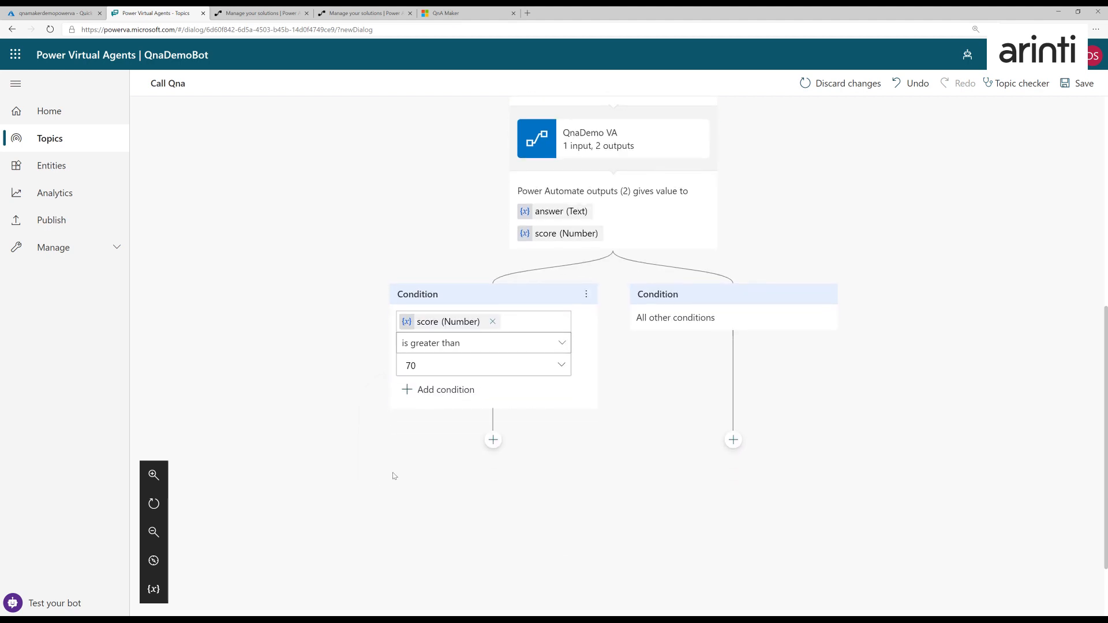
{"action": "left_click", "coordinate": [492, 438]}
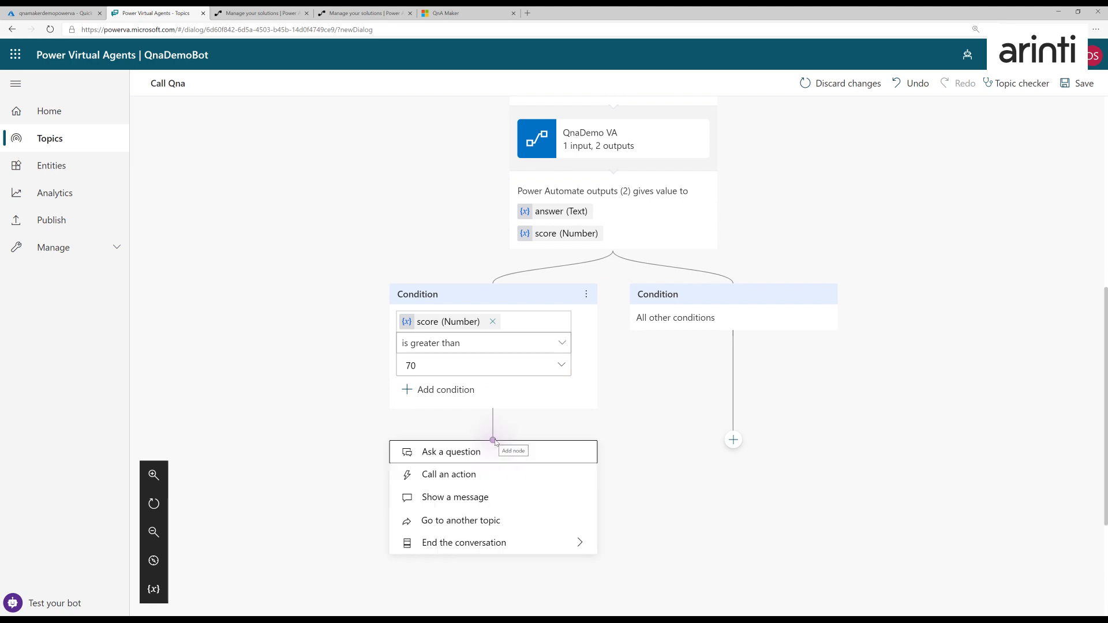
{"action": "left_click", "coordinate": [456, 498]}
{"action": "left_click", "coordinate": [545, 456]}
{"action": "left_click", "coordinate": [565, 496]}
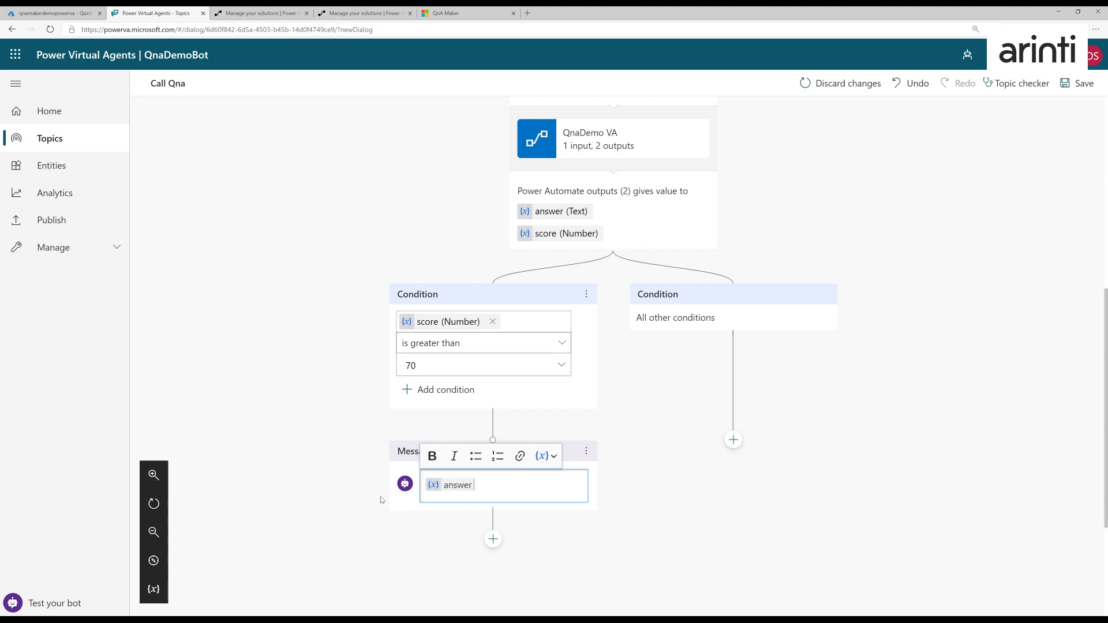
{"action": "left_click", "coordinate": [329, 504]}
{"action": "scroll", "coordinate": [336, 538], "scroll_direction": "down", "scroll_amount": 3}
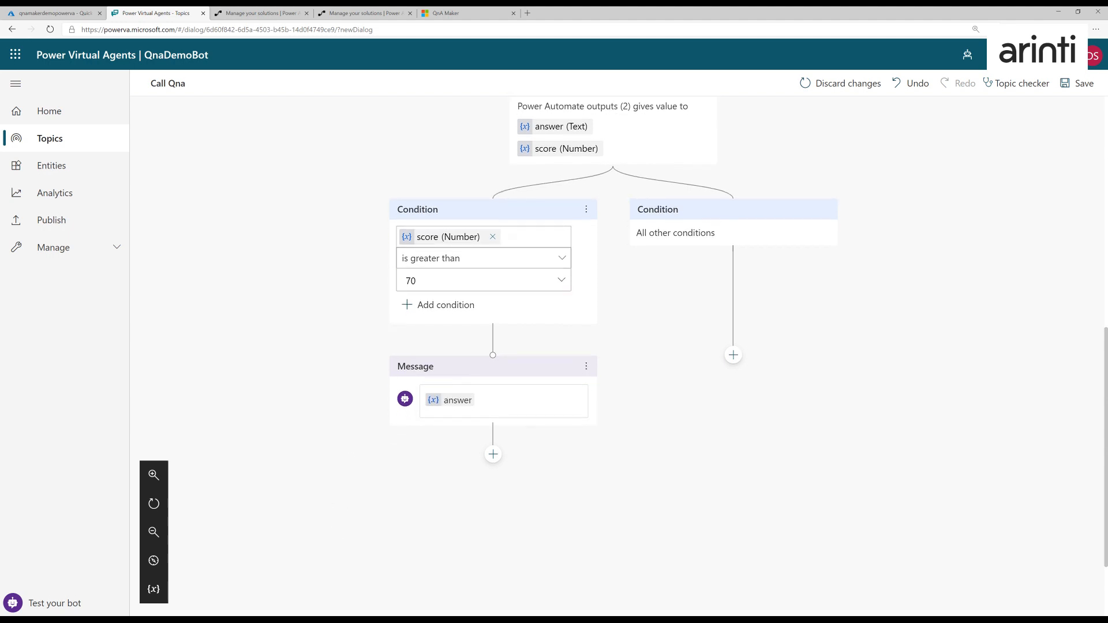
- Add the question "Do you want to ask another question?" below the answer message, with the multiple choice options yes and no
{"action": "left_click", "coordinate": [493, 455]}
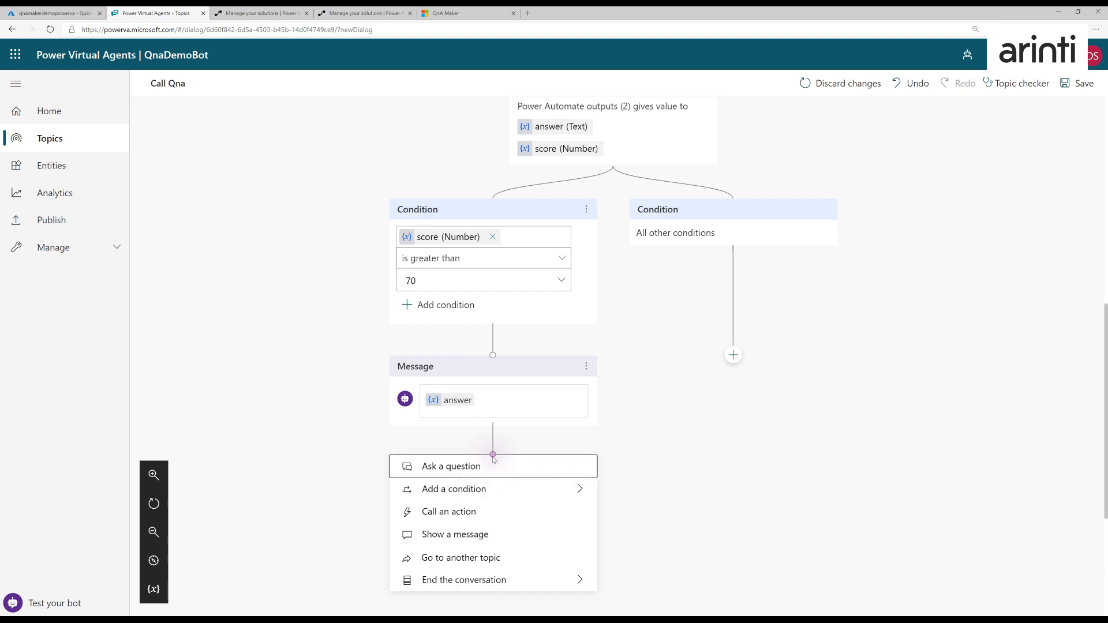
{"action": "left_click", "coordinate": [458, 472]}
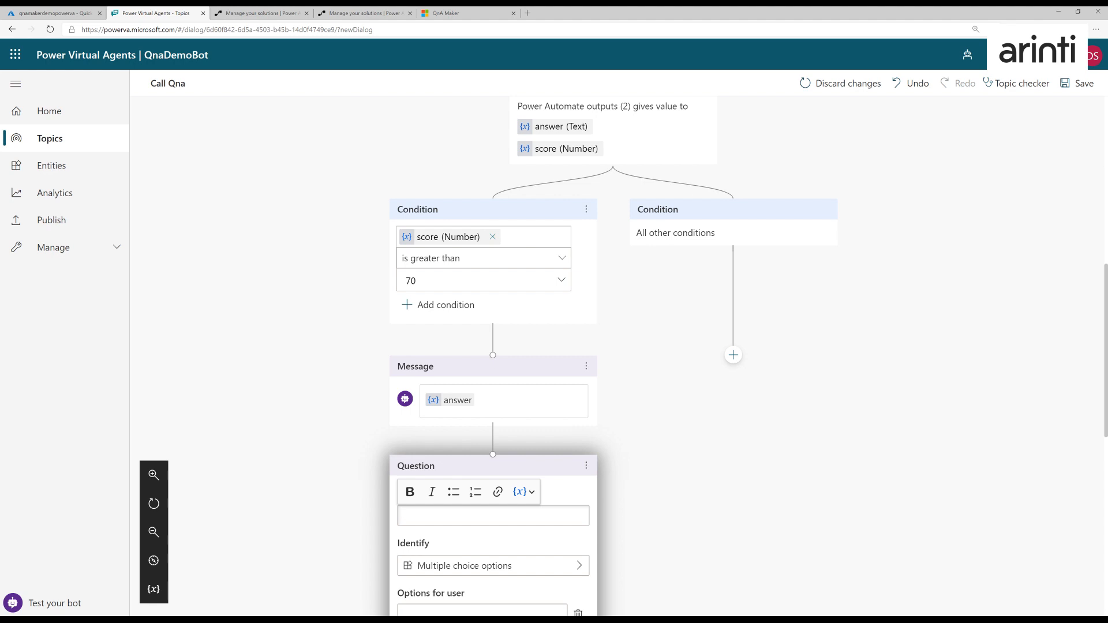
{"action": "type", "text": "Do you want to ask another question?"}
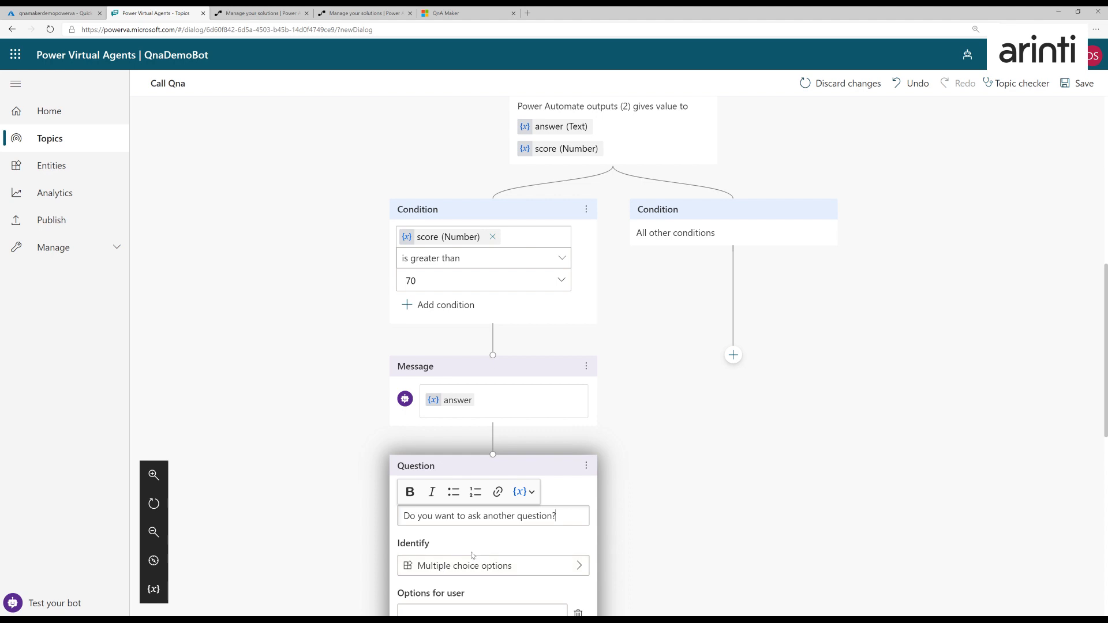
{"action": "left_click", "coordinate": [450, 610]}
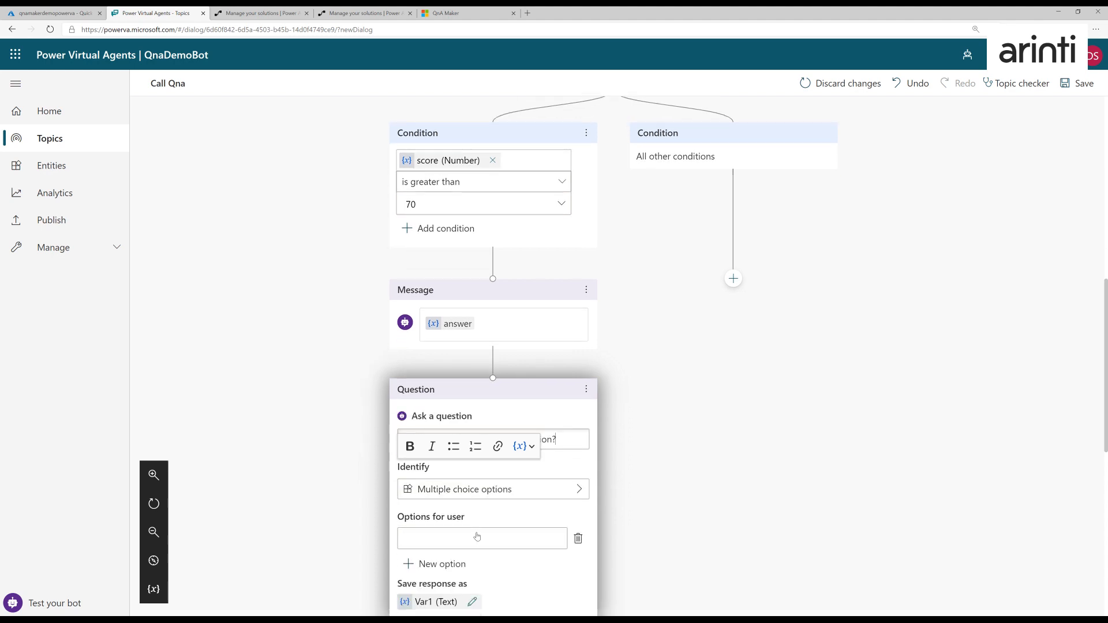
{"action": "type", "text": "yes"}
{"action": "left_click", "coordinate": [436, 524]}
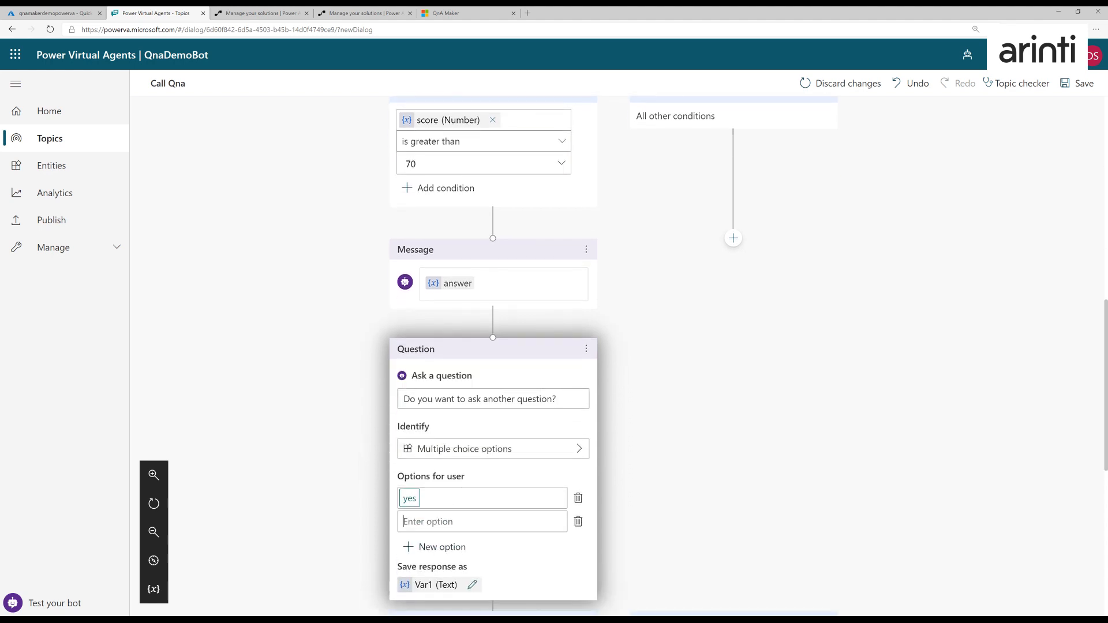
{"action": "type", "text": "no"}
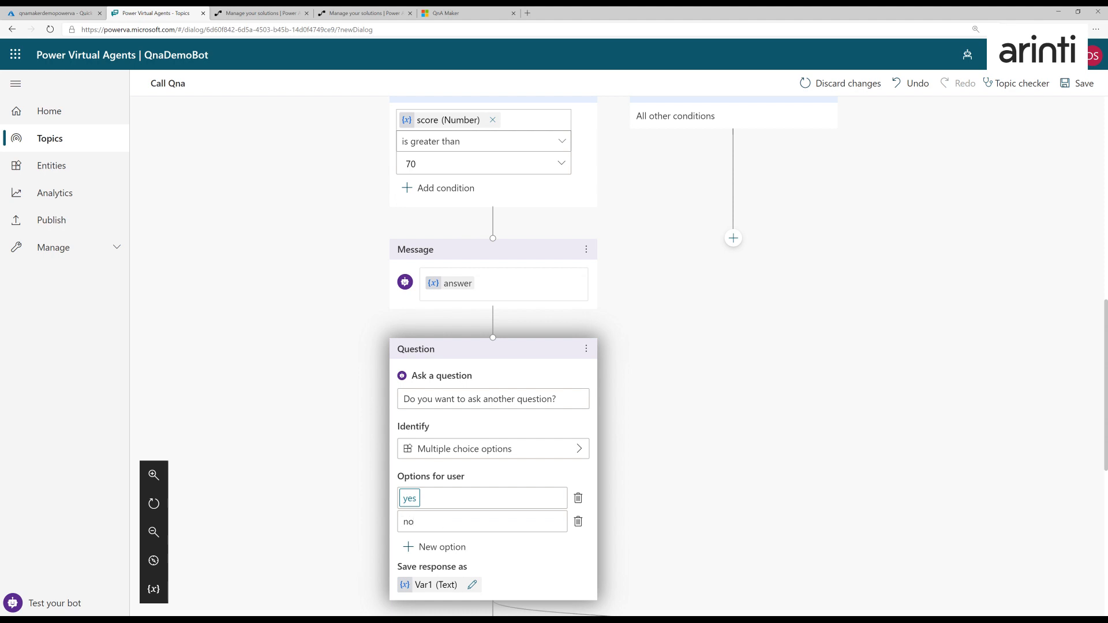
- Rename the variable that stores the yes/no response to varAnotherQuestion
{"action": "scroll", "coordinate": [419, 489], "scroll_direction": "down", "scroll_amount": 2}
{"action": "left_click", "coordinate": [420, 489]}
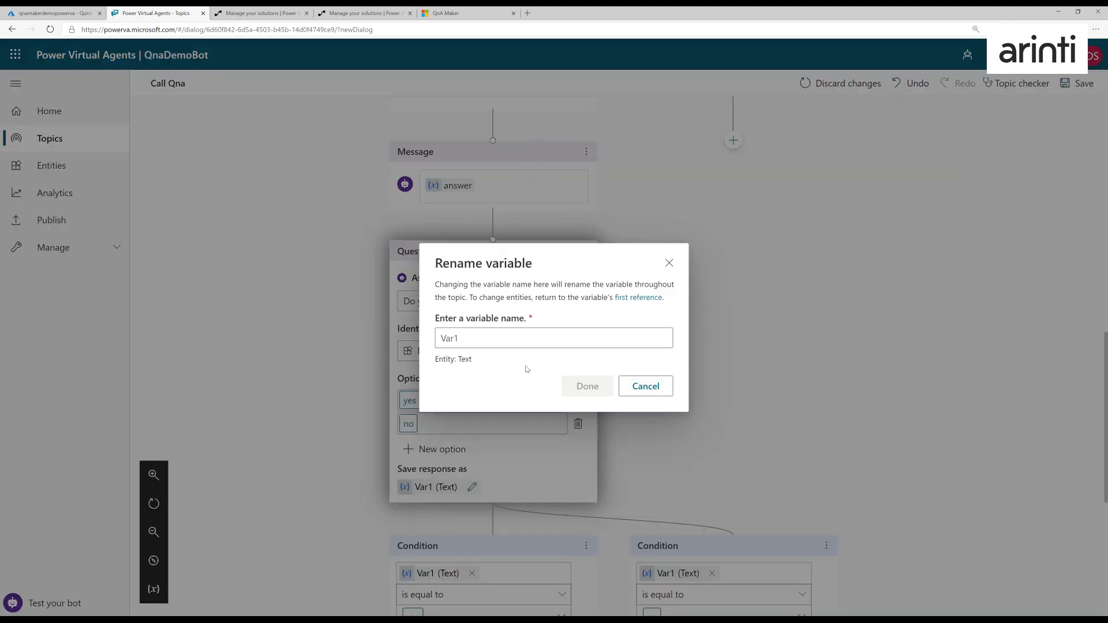
{"action": "double_click", "coordinate": [453, 338]}
{"action": "type", "text": "varAnotherQuestion"}
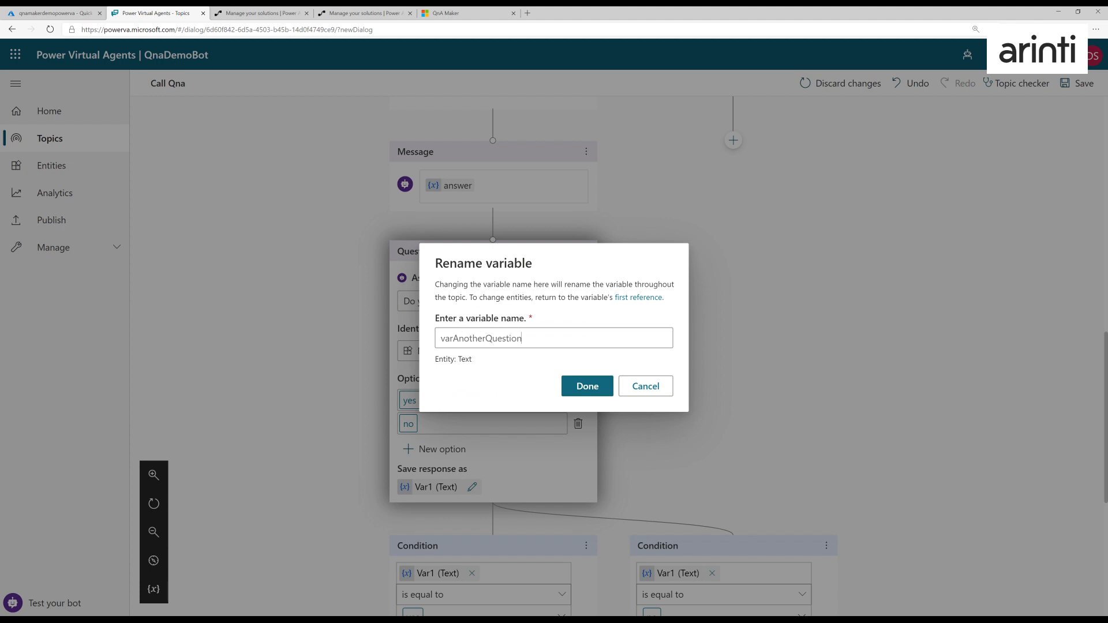
{"action": "left_click", "coordinate": [587, 386]}
- Loop the yes branch back to the "What do you want to know?" question by rerouting a placeholder message's connector, and delete the leftover empty message
{"action": "scroll", "coordinate": [604, 461], "scroll_direction": "down", "scroll_amount": 1}
{"action": "scroll", "coordinate": [605, 462], "scroll_direction": "down", "scroll_amount": 1}
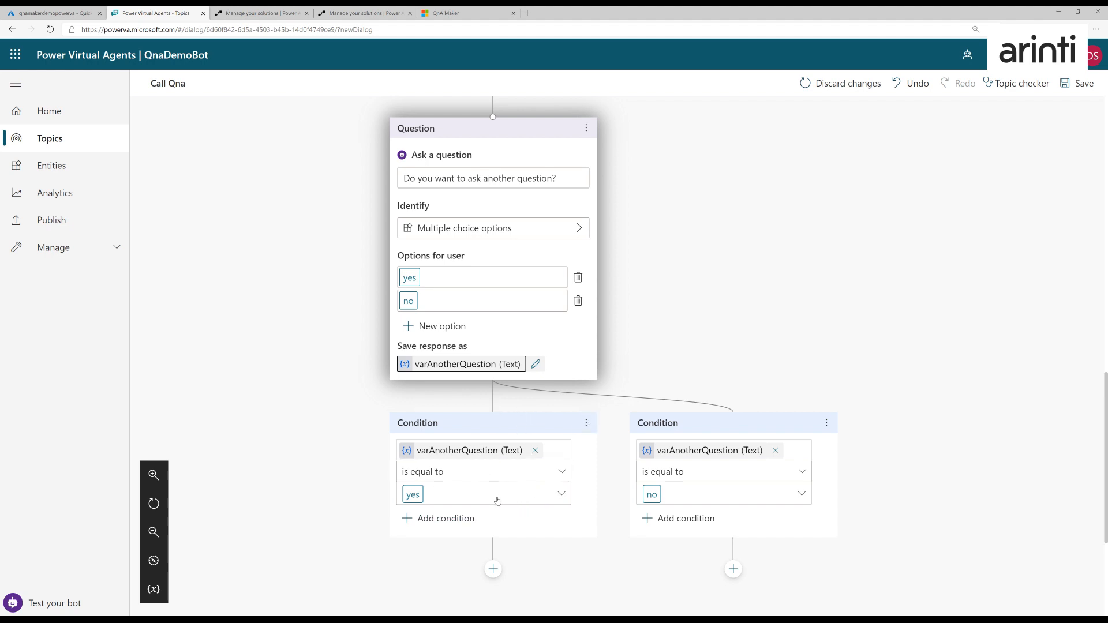
{"action": "left_click", "coordinate": [493, 571]}
{"action": "scroll", "coordinate": [513, 556], "scroll_direction": "down", "scroll_amount": 2}
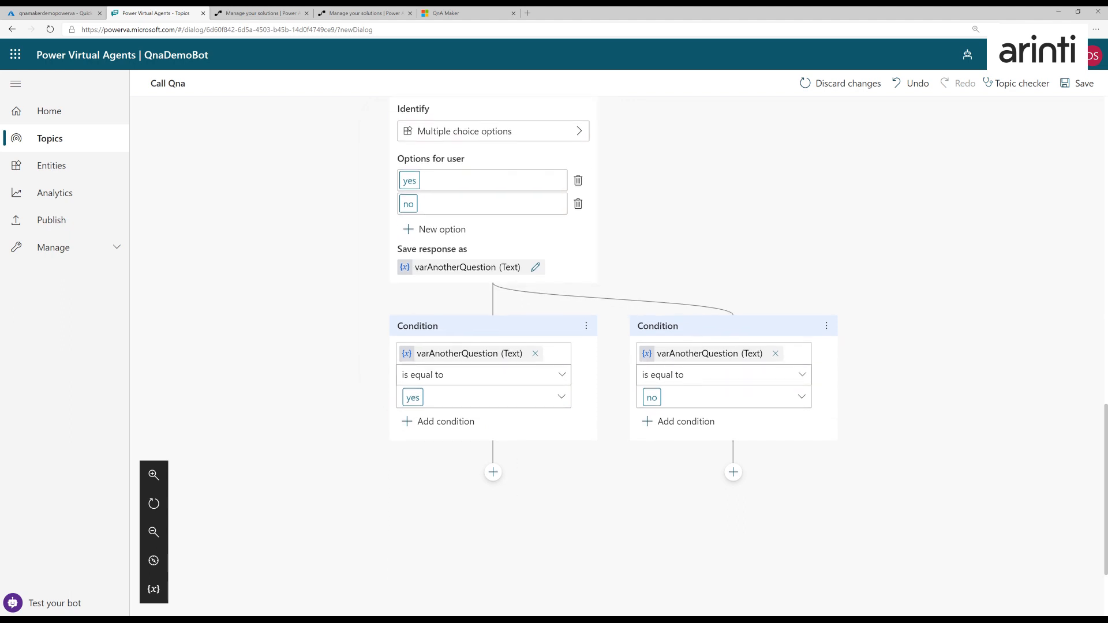
{"action": "left_click", "coordinate": [492, 473]}
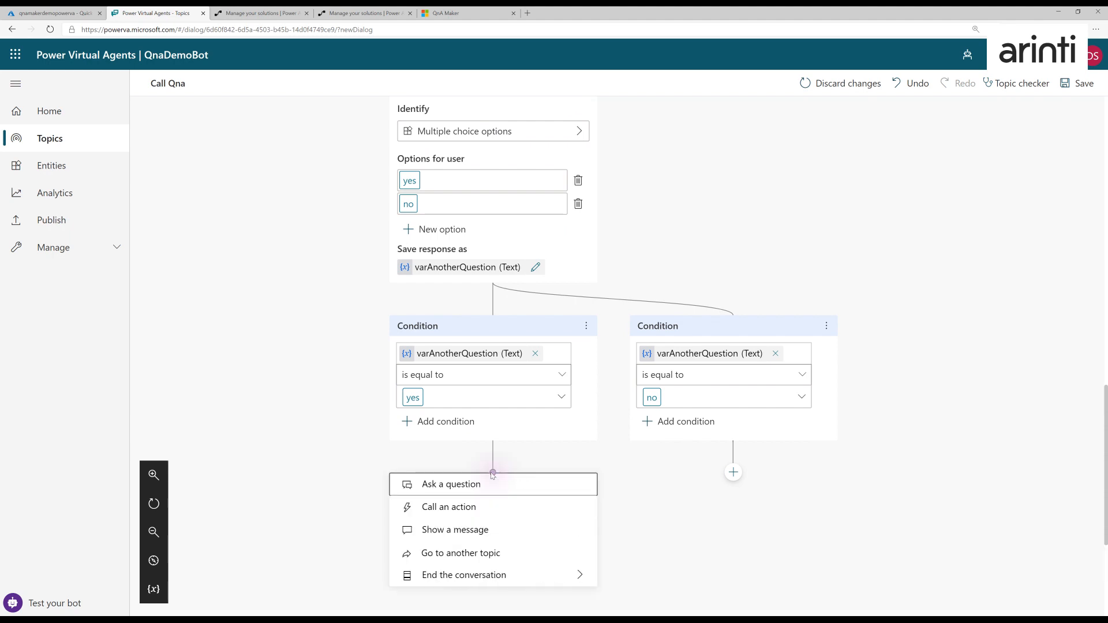
{"action": "mouse_move", "coordinate": [493, 571]}
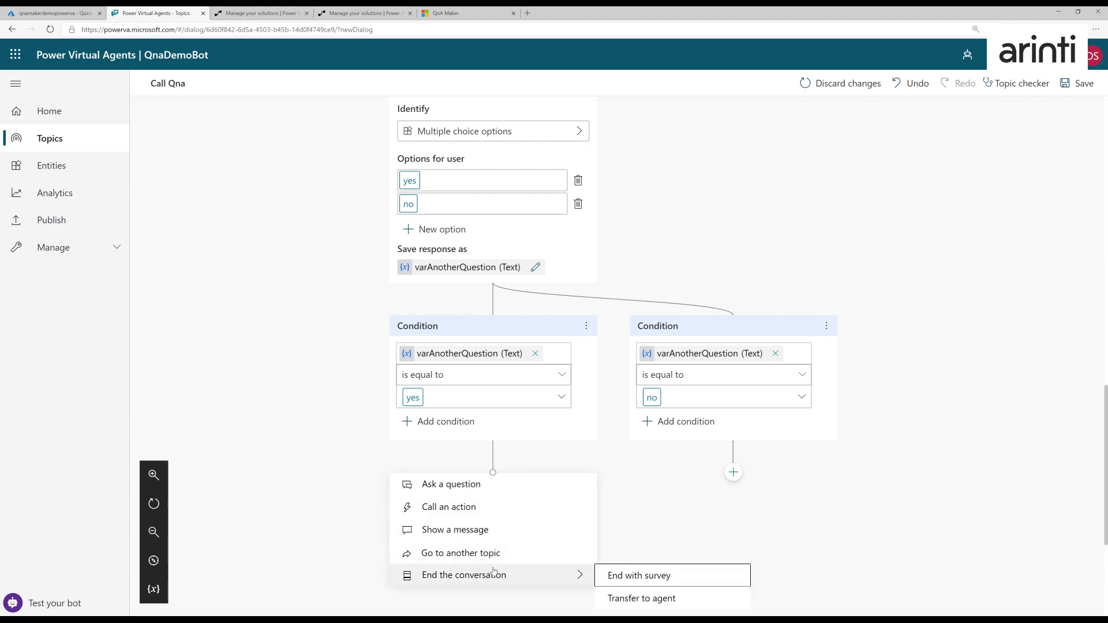
{"action": "left_click", "coordinate": [456, 529]}
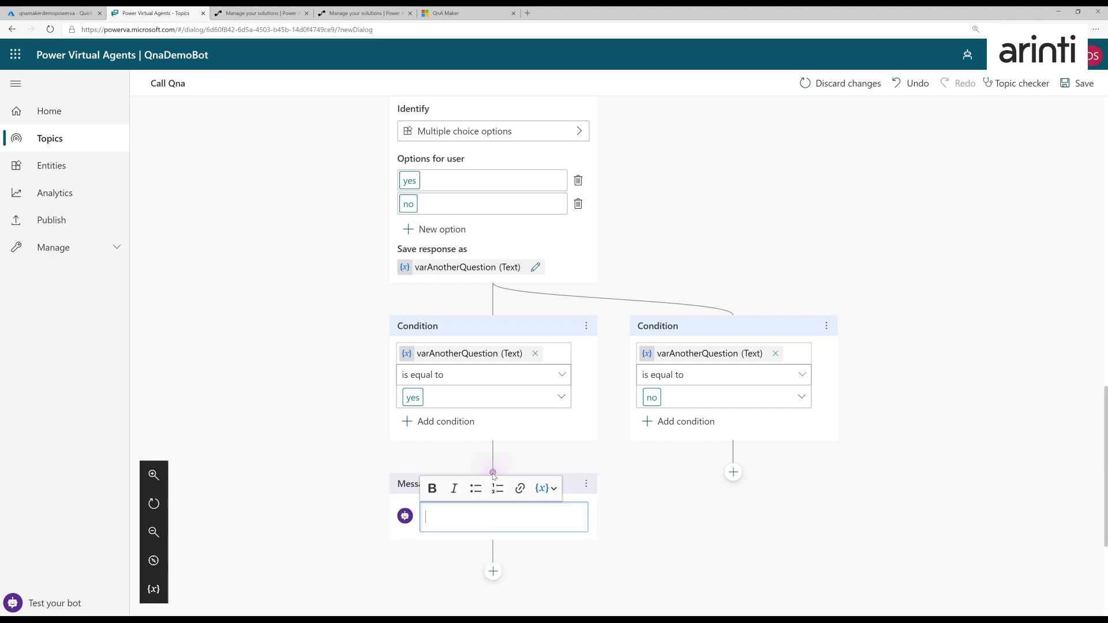
{"action": "left_click_drag", "start_coordinate": [494, 473], "coordinate": [612, 201]}
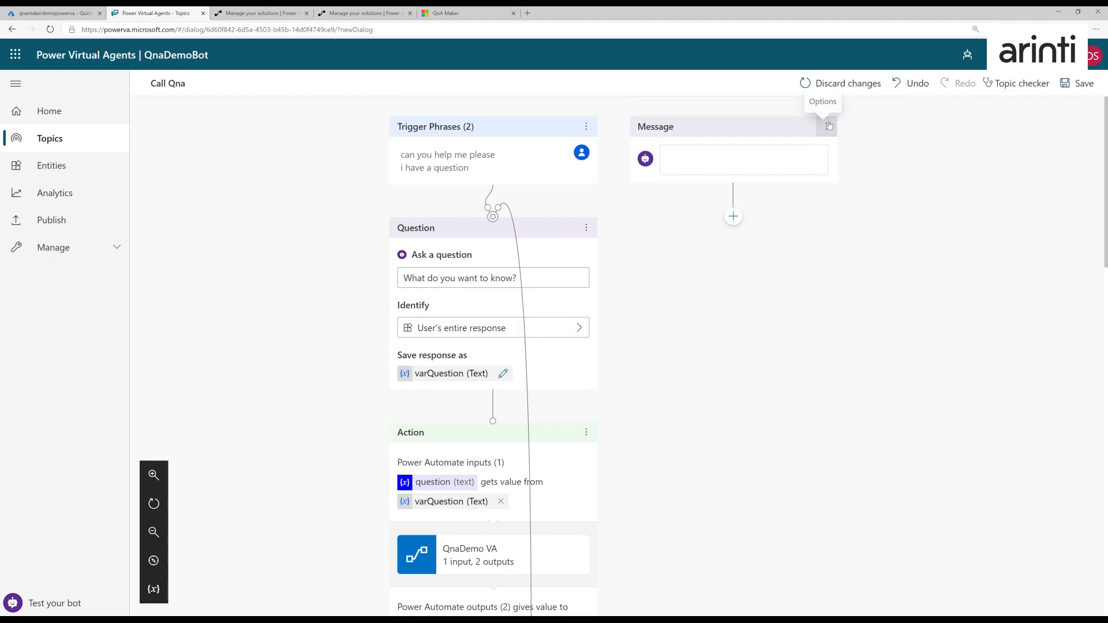
{"action": "left_click", "coordinate": [828, 125]}
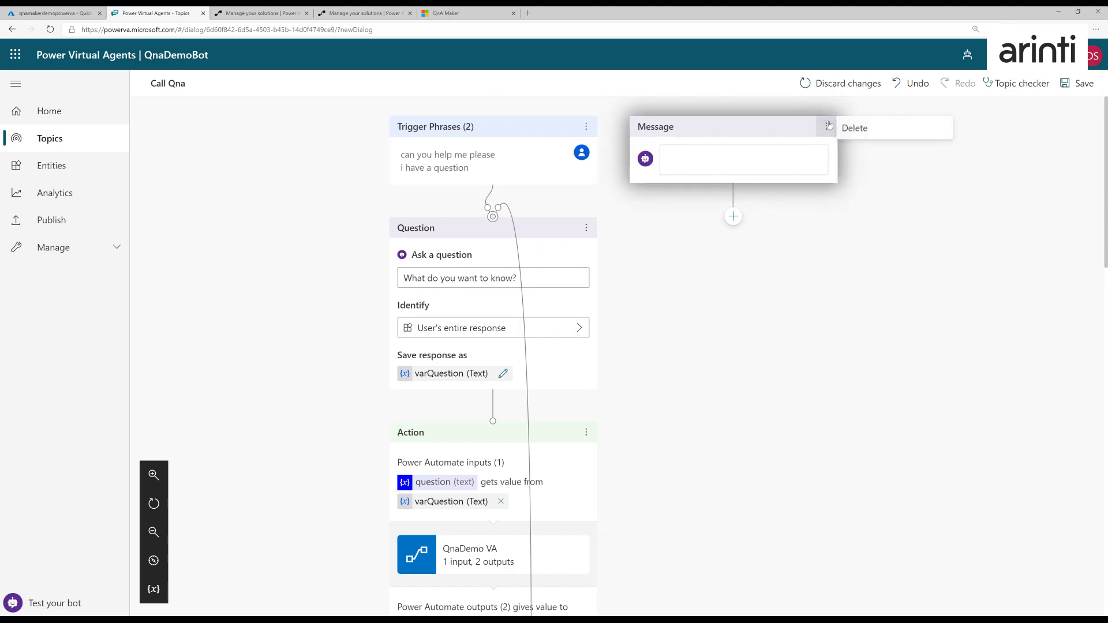
{"action": "left_click", "coordinate": [864, 129]}
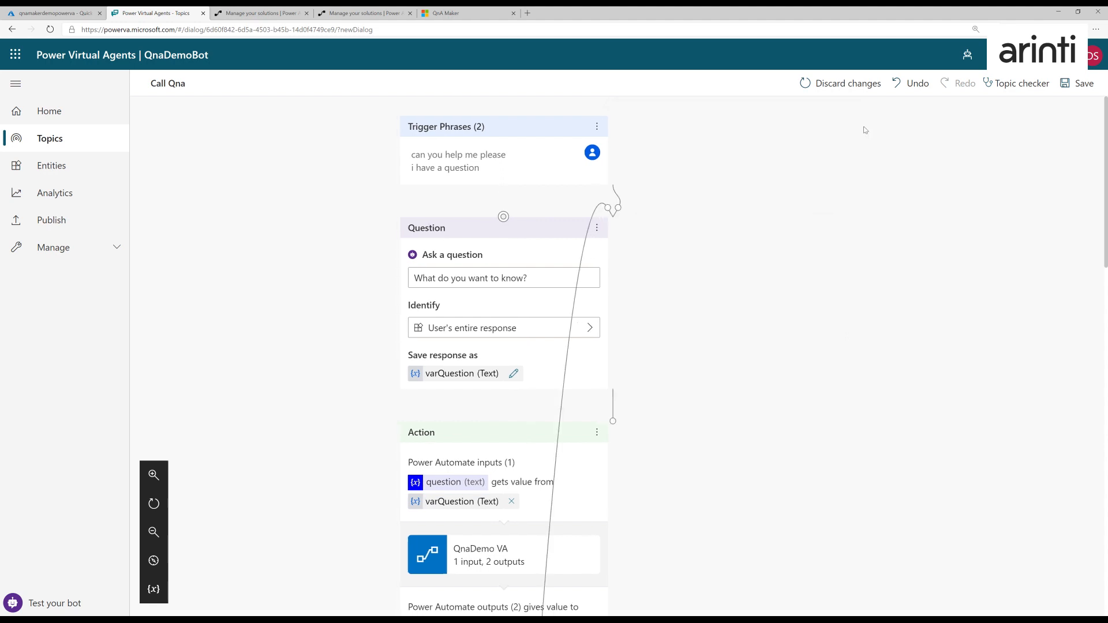
- End the conversation with a survey below the condition where varAnotherQuestion is equal to no
{"action": "scroll", "coordinate": [824, 365], "scroll_direction": "down", "scroll_amount": 10}
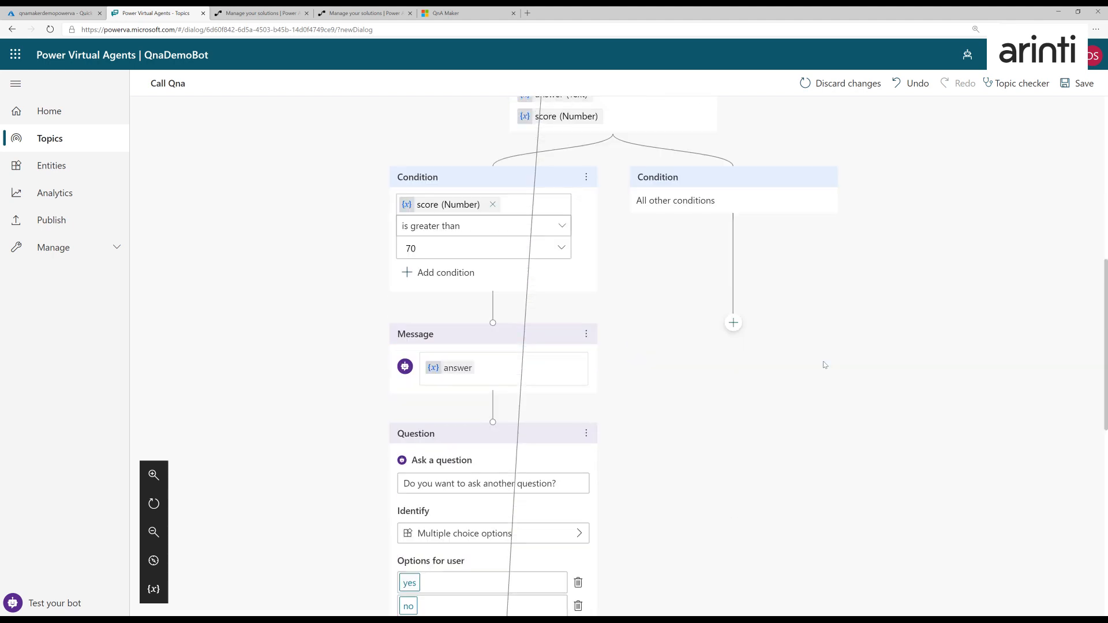
{"action": "scroll", "coordinate": [823, 364], "scroll_direction": "down", "scroll_amount": 1}
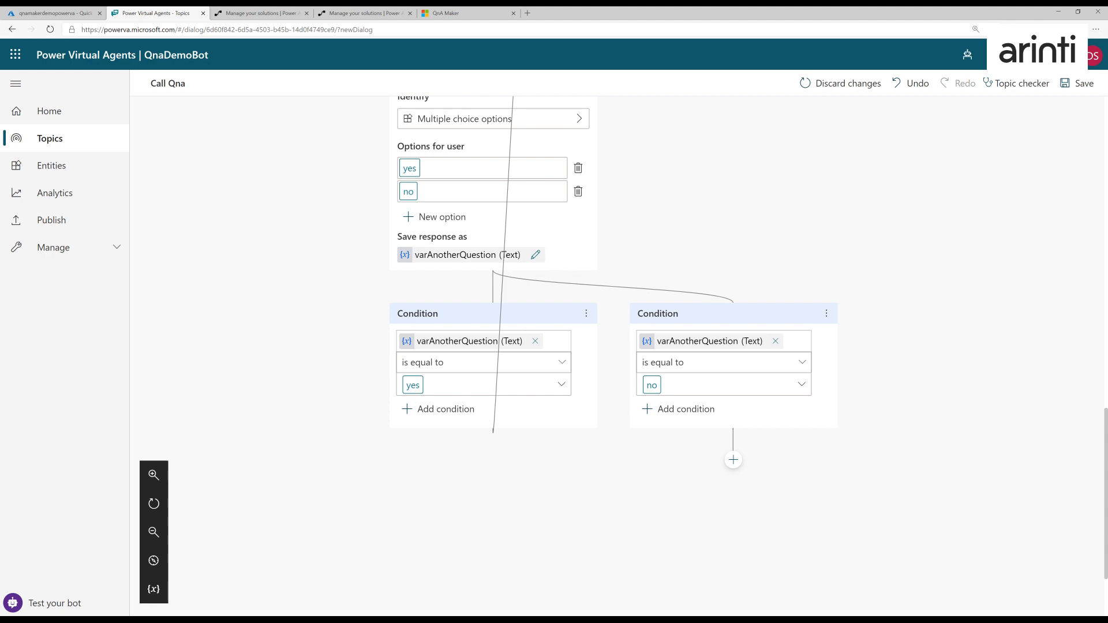
{"action": "left_click", "coordinate": [733, 461]}
{"action": "mouse_move", "coordinate": [656, 562]}
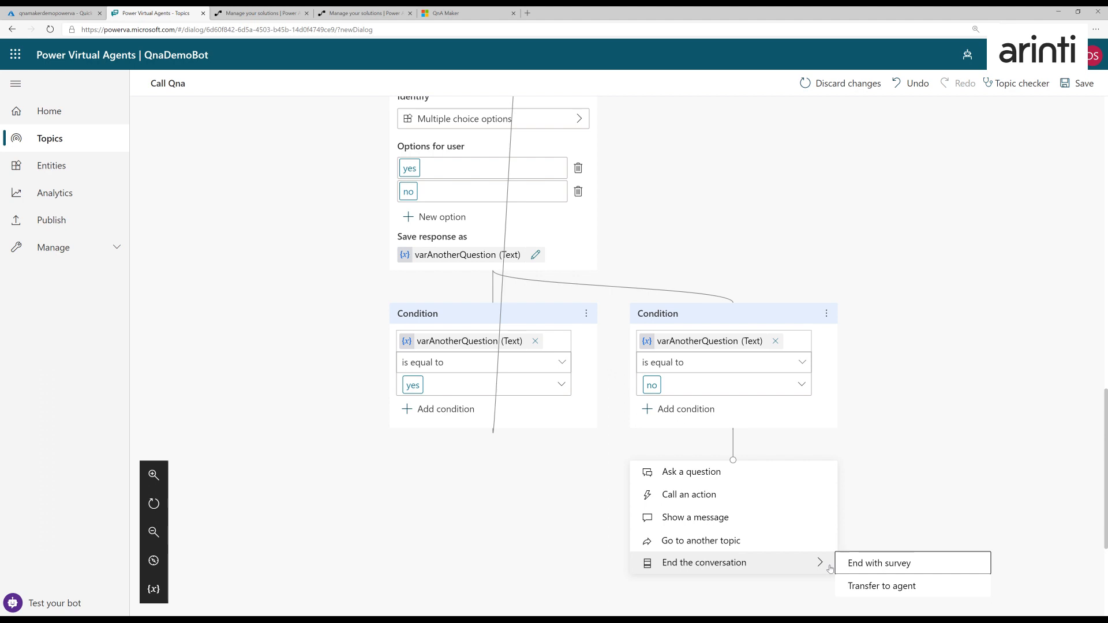
{"action": "left_click", "coordinate": [857, 568]}
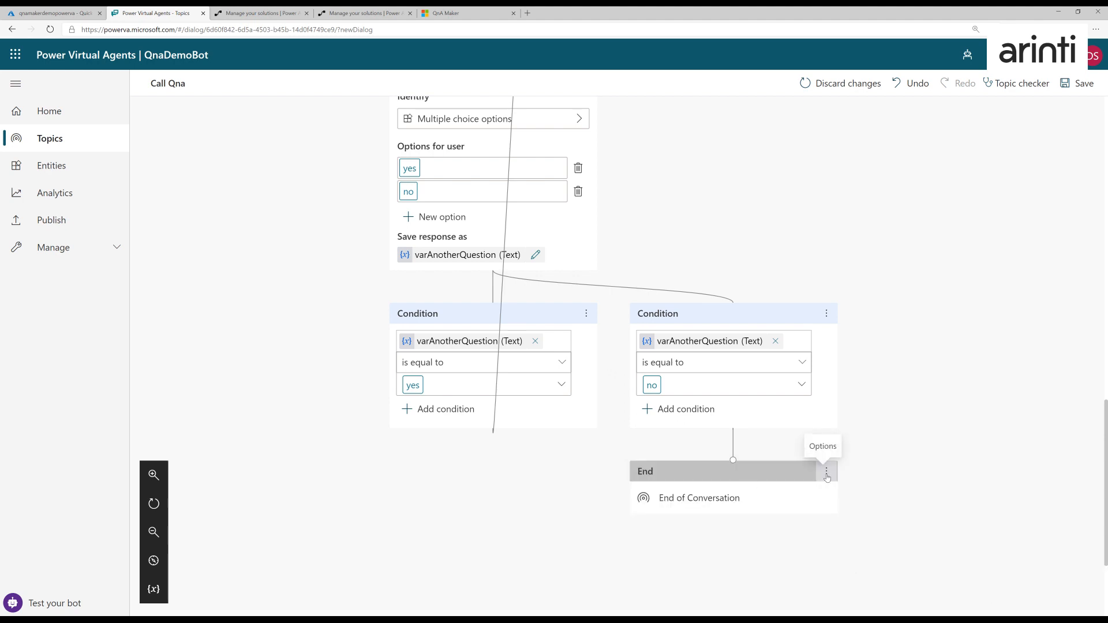
- Add a message under All other conditions: "I can't help you with that question. Please try to formulate the question again."
{"action": "scroll", "coordinate": [880, 351], "scroll_direction": "up", "scroll_amount": 1}
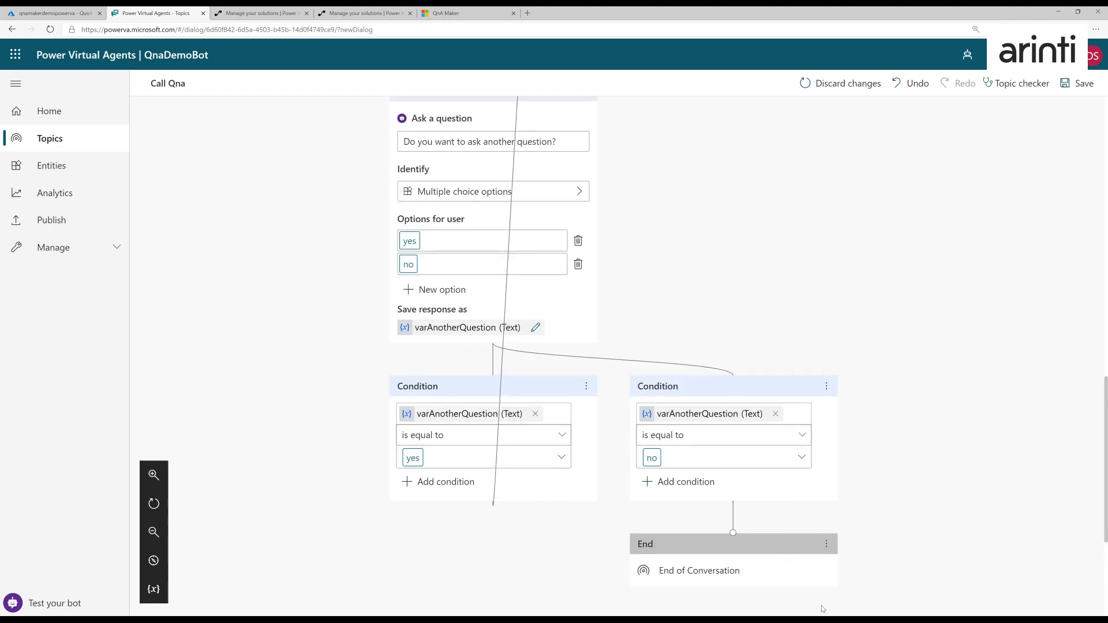
{"action": "scroll", "coordinate": [837, 315], "scroll_direction": "up", "scroll_amount": 5}
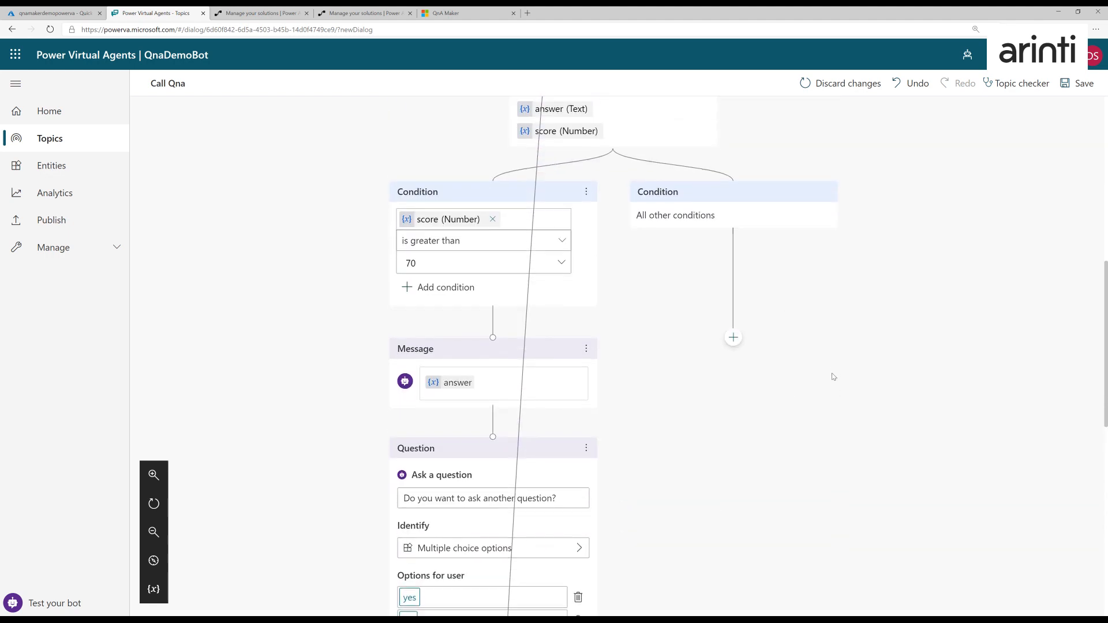
{"action": "scroll", "coordinate": [833, 375], "scroll_direction": "down", "scroll_amount": 1}
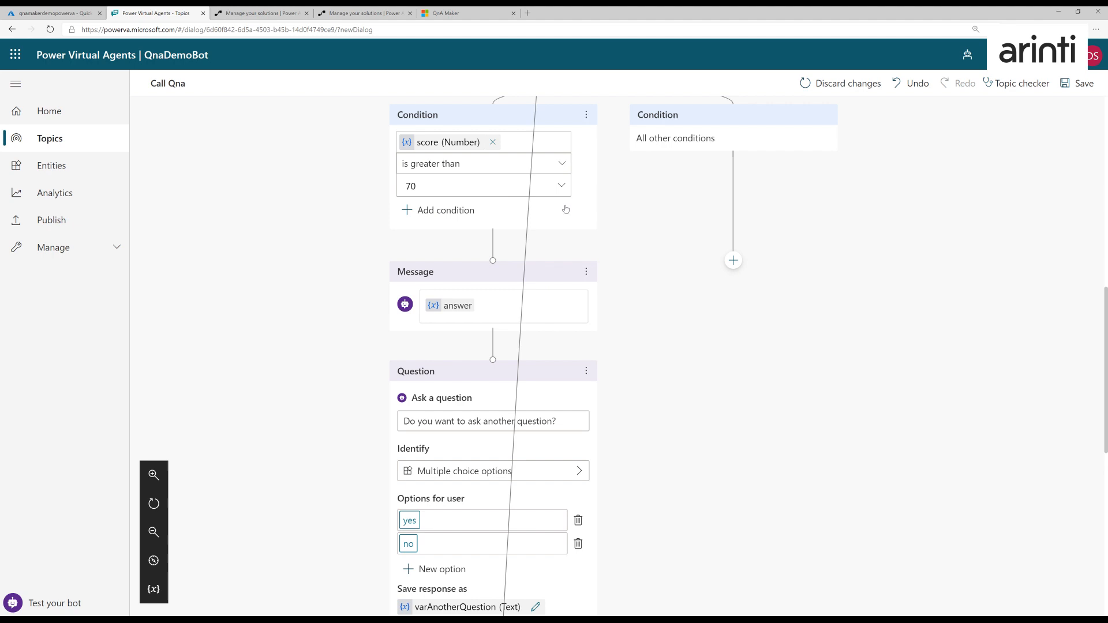
{"action": "left_click", "coordinate": [733, 260]}
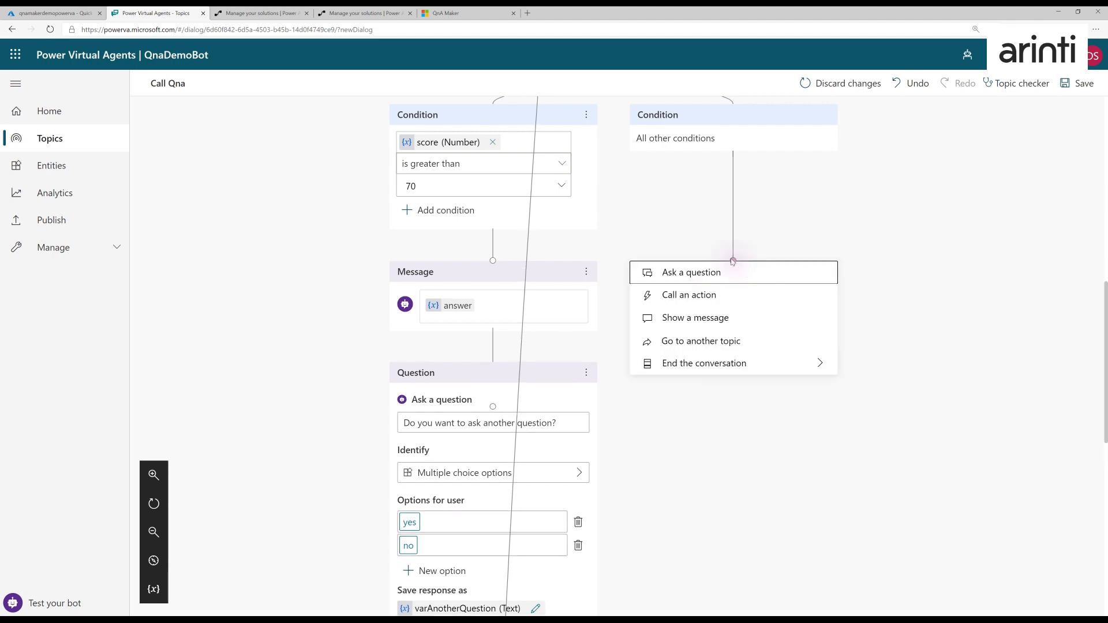
{"action": "left_click", "coordinate": [704, 317]}
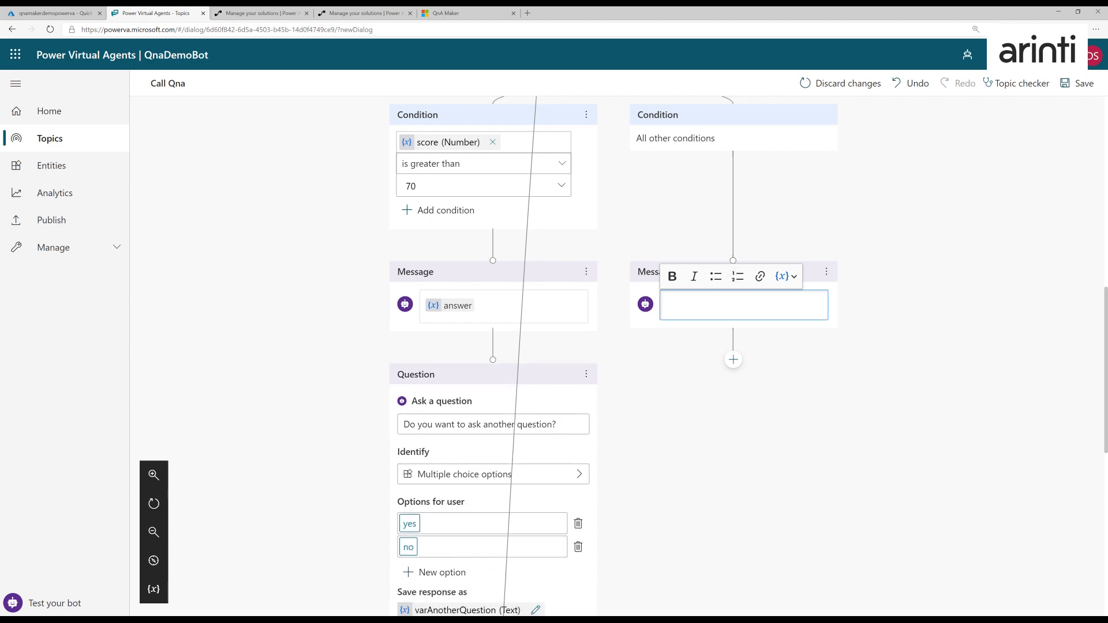
{"action": "type", "text": "I can't help o"}
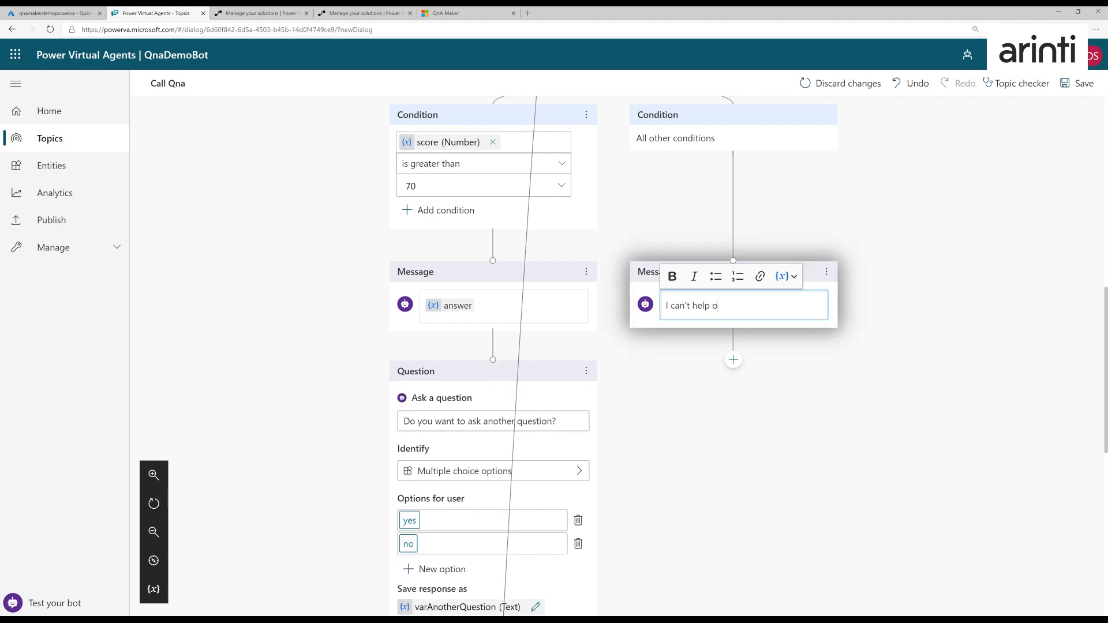
{"action": "type", "text": "u u with that question. Please"}
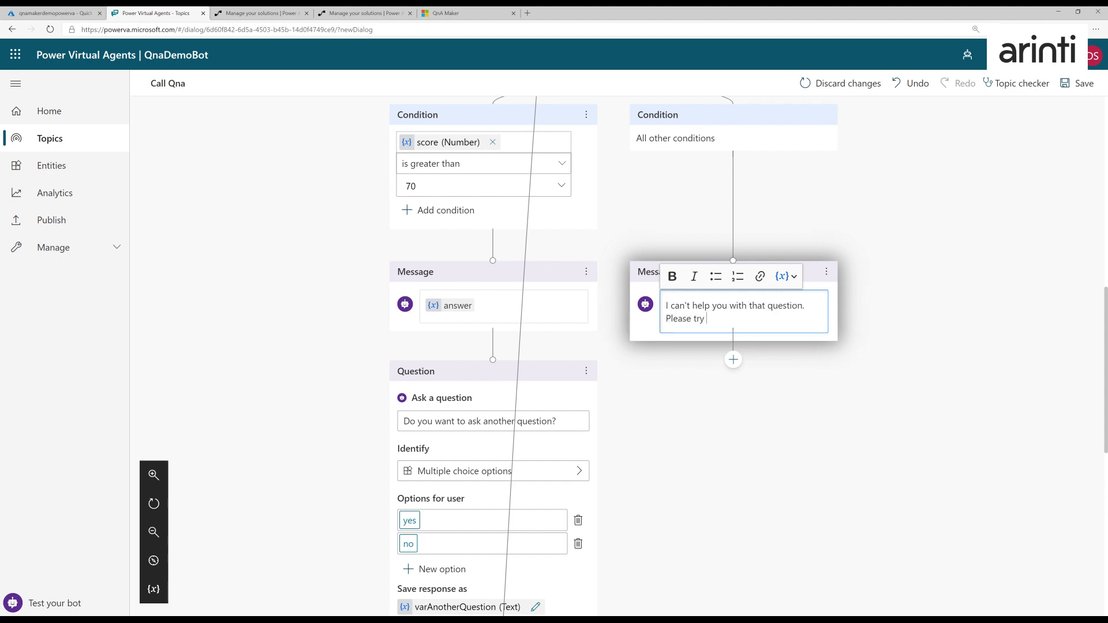
{"action": "type", "text": " try to formulate"}
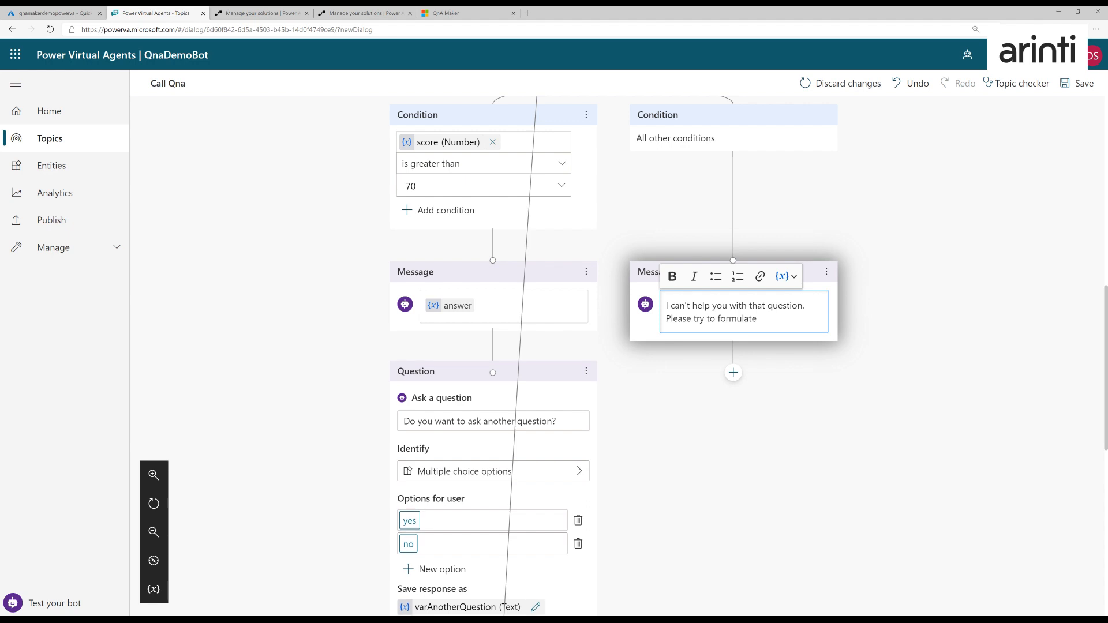
{"action": "type", "text": " the question again."}
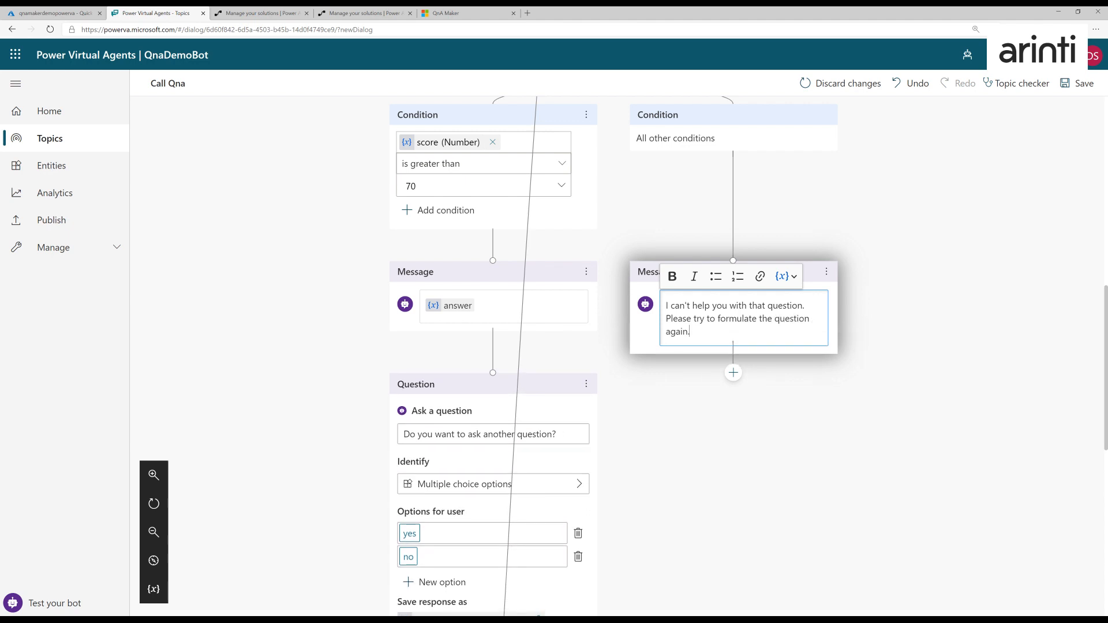
{"action": "left_click", "coordinate": [714, 407]}
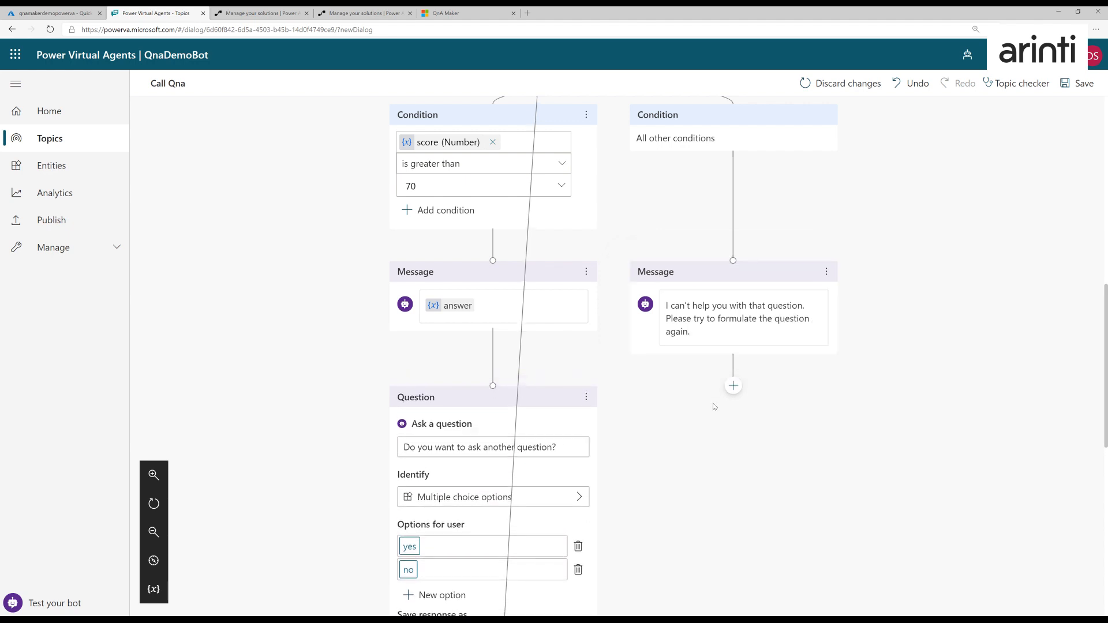
- Loop the "I can't help you with that question" branch back to the "What do you want to know?" question via a placeholder message's connector, and delete the leftover message
{"action": "left_click", "coordinate": [733, 385]}
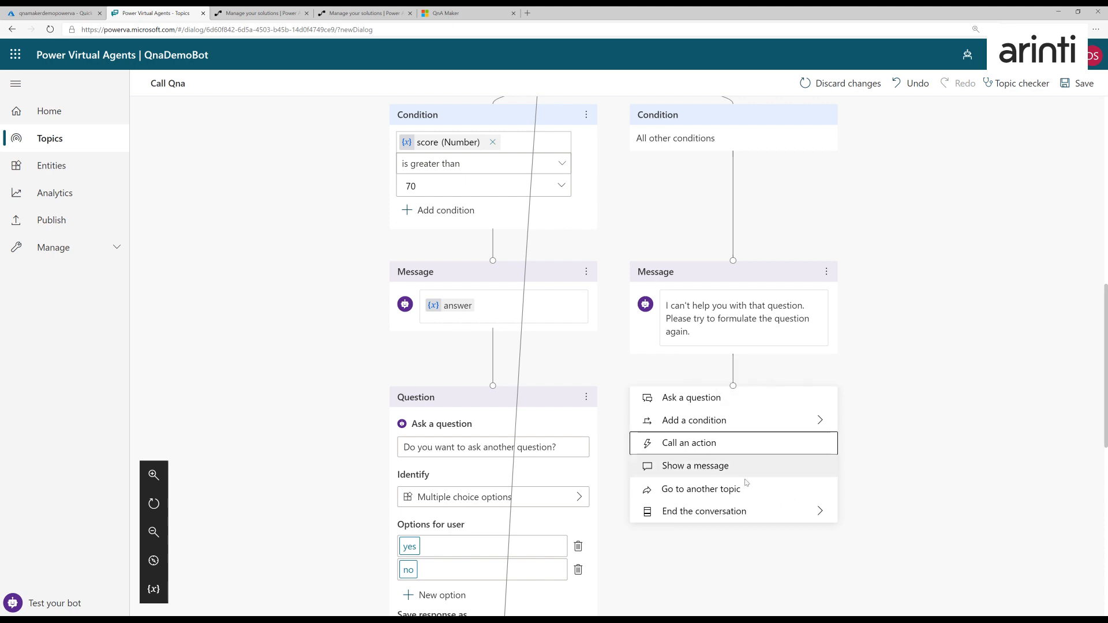
{"action": "left_click", "coordinate": [726, 466]}
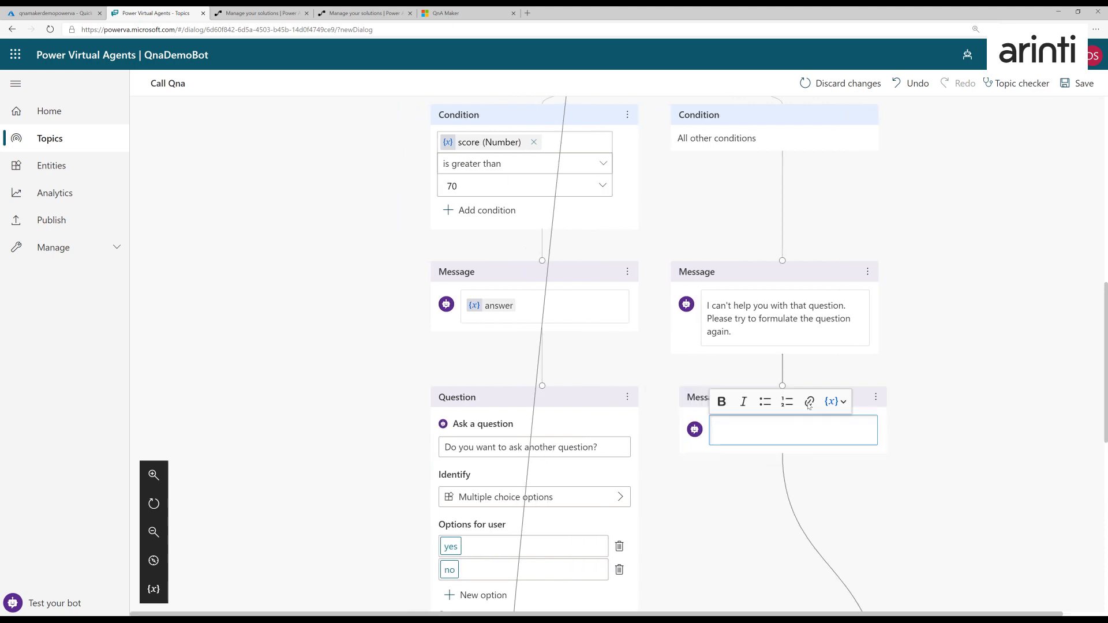
{"action": "left_click", "coordinate": [788, 392]}
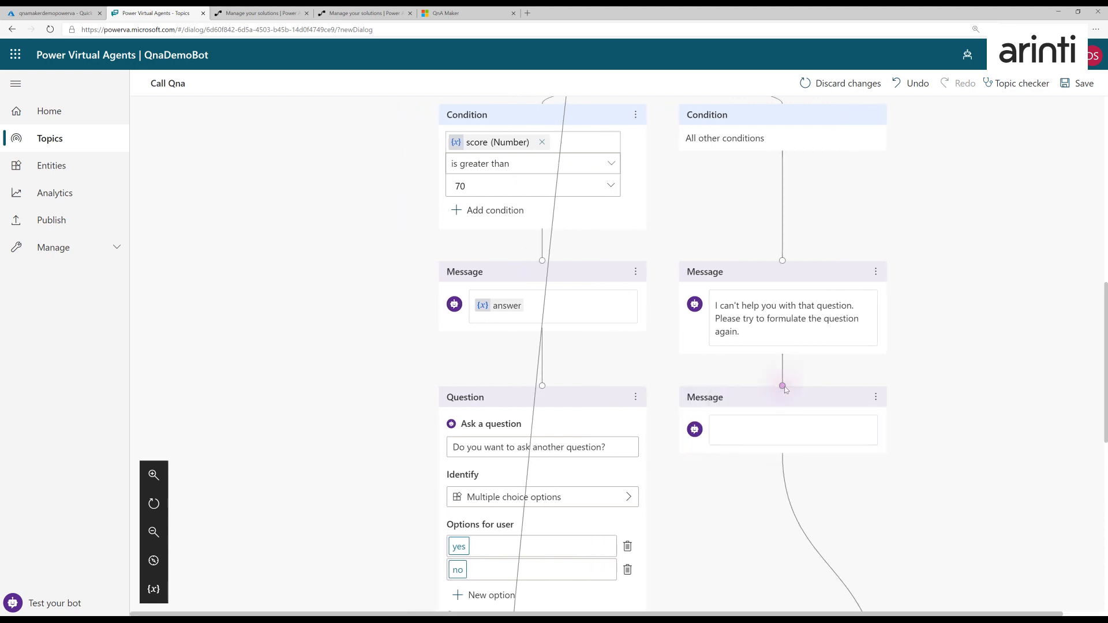
{"action": "left_click_drag", "start_coordinate": [783, 385], "coordinate": [664, 220]}
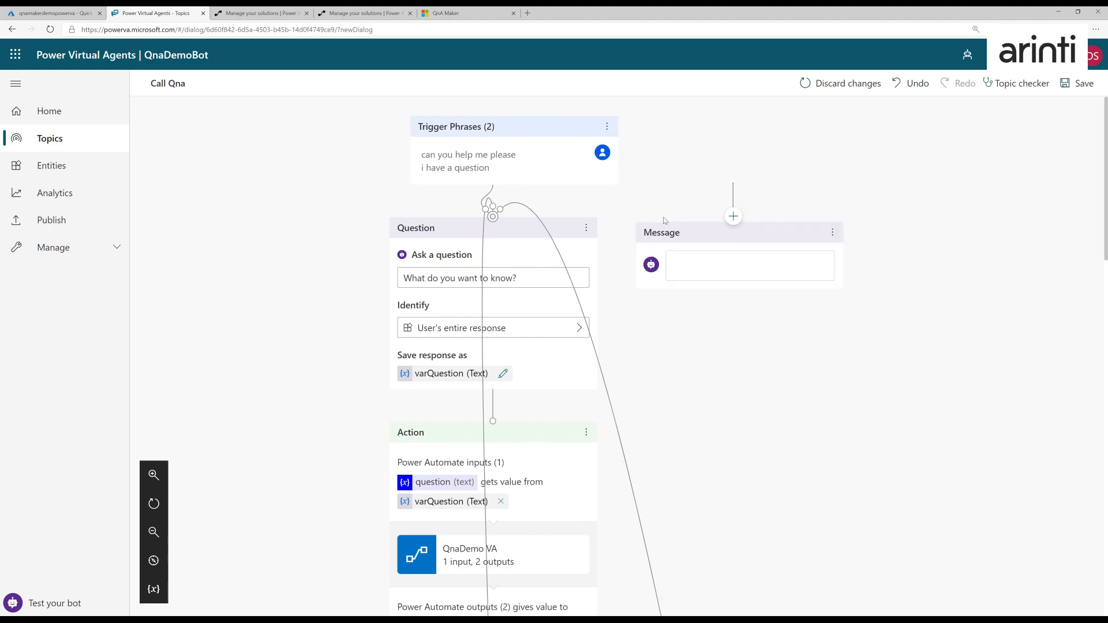
{"action": "left_click", "coordinate": [829, 130]}
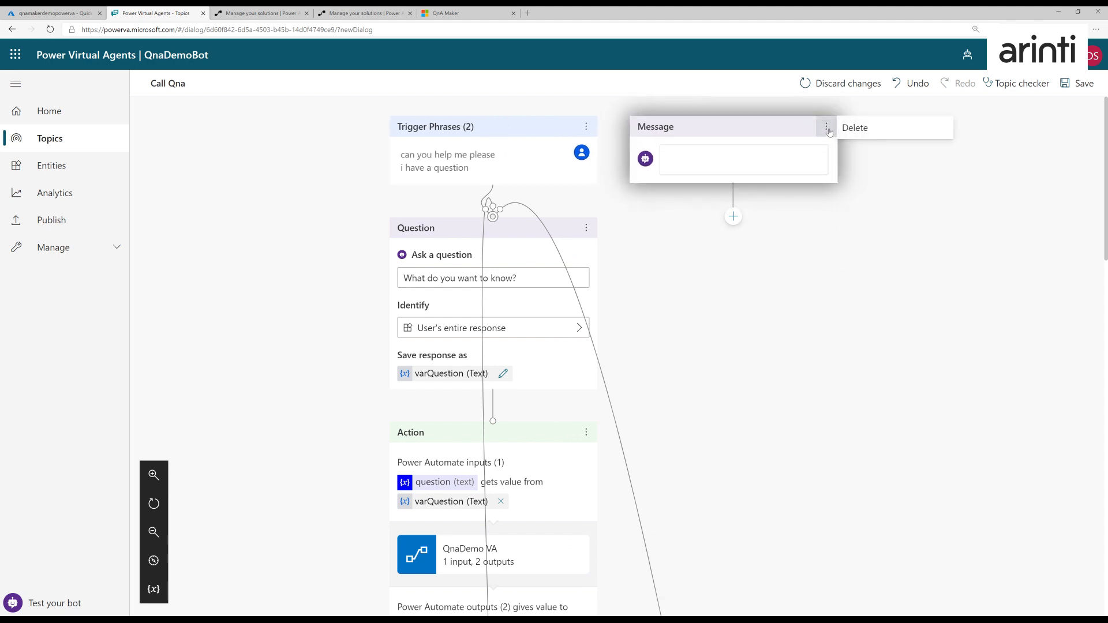
{"action": "left_click", "coordinate": [853, 126]}
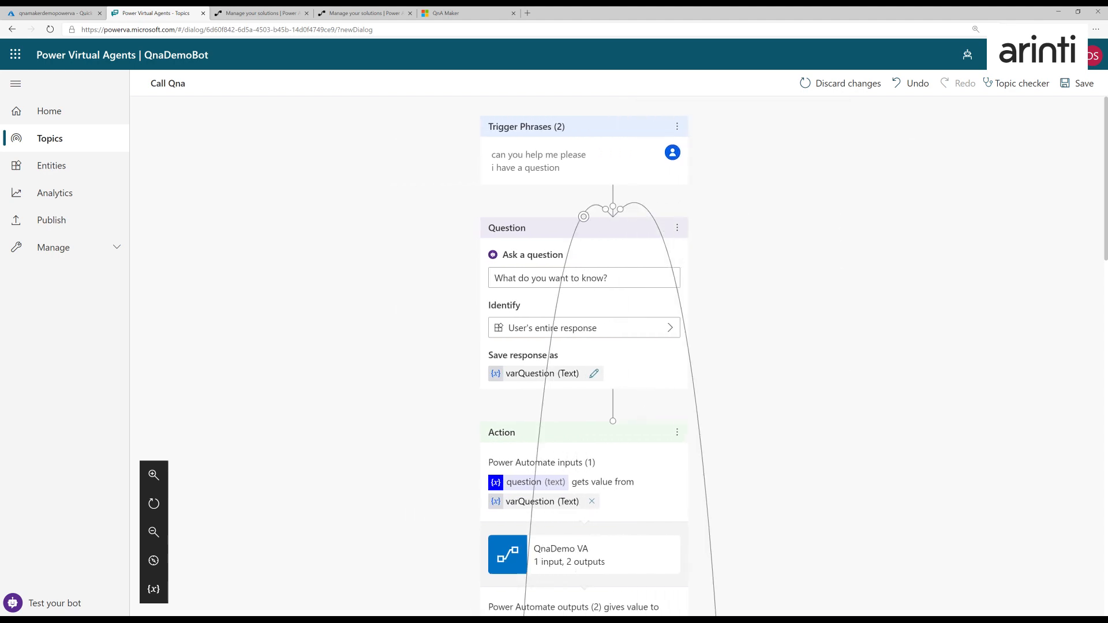
- Check the rerouted branches of the Call Qna topic and save it
{"action": "scroll", "coordinate": [858, 443], "scroll_direction": "down", "scroll_amount": 7}
{"action": "scroll", "coordinate": [857, 441], "scroll_direction": "down", "scroll_amount": 8}
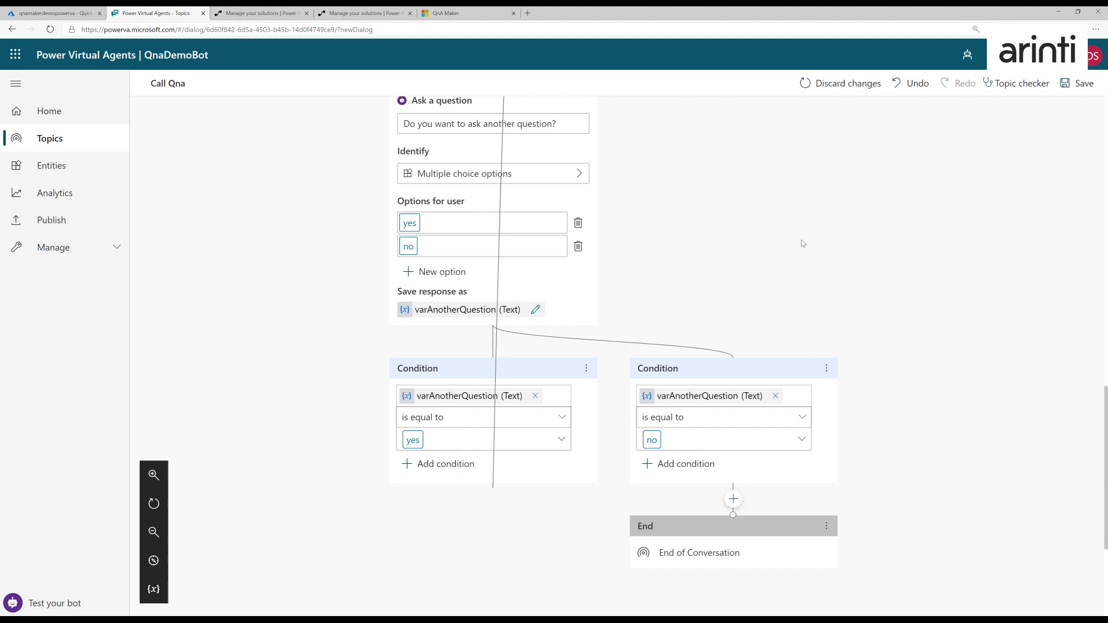
{"action": "scroll", "coordinate": [935, 151], "scroll_direction": "up", "scroll_amount": 15}
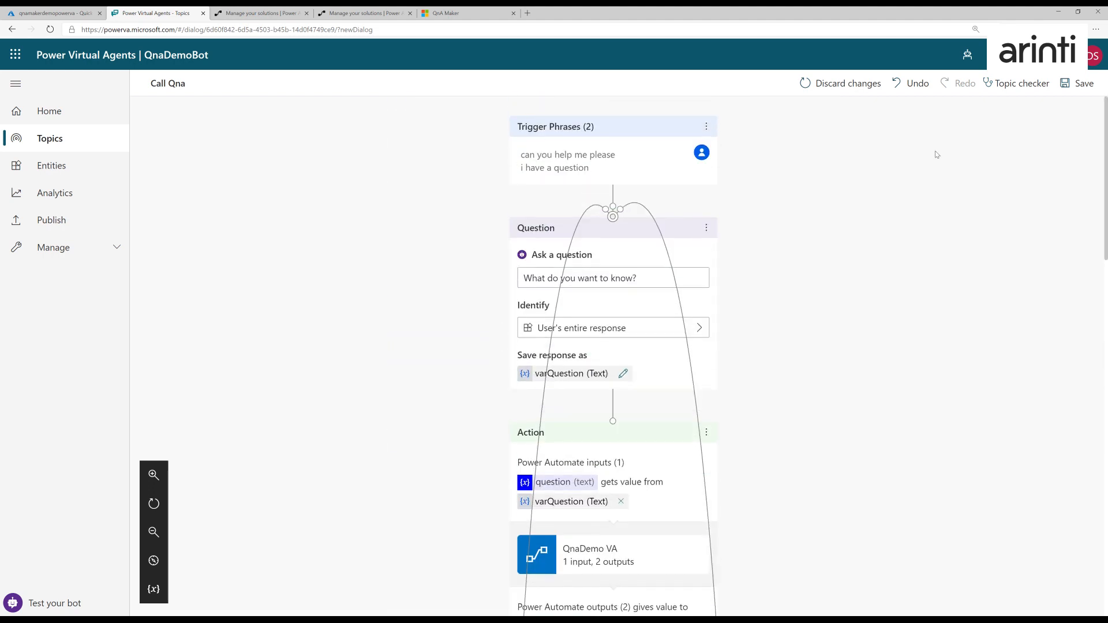
{"action": "left_click", "coordinate": [1076, 84]}
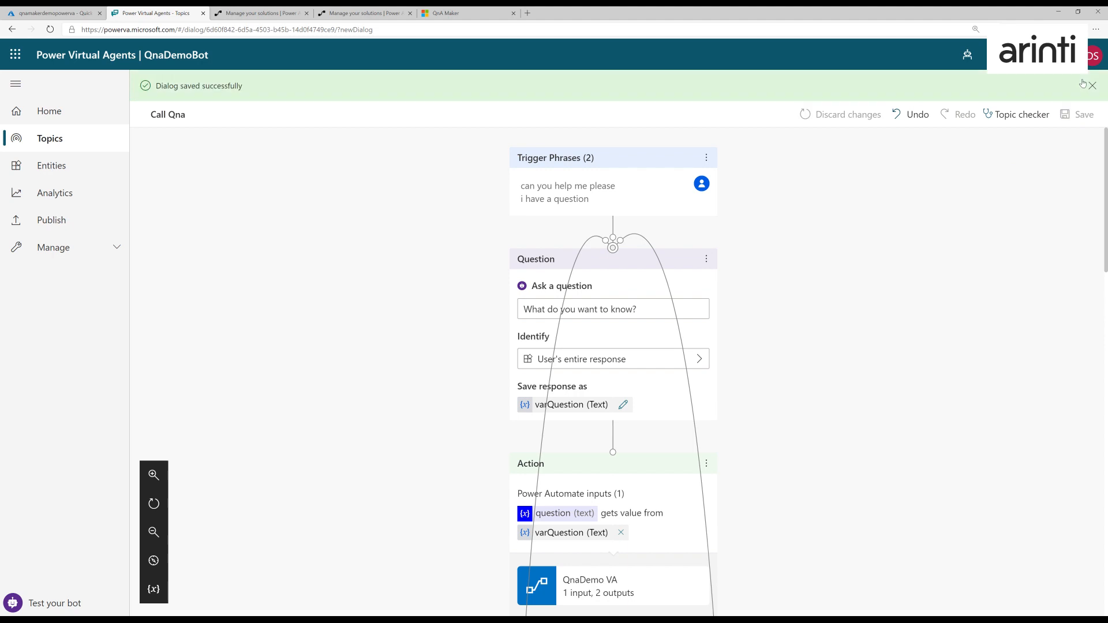
- Start a test conversation with the bot using the trigger phrase "i have a question"
{"action": "left_click", "coordinate": [23, 604]}
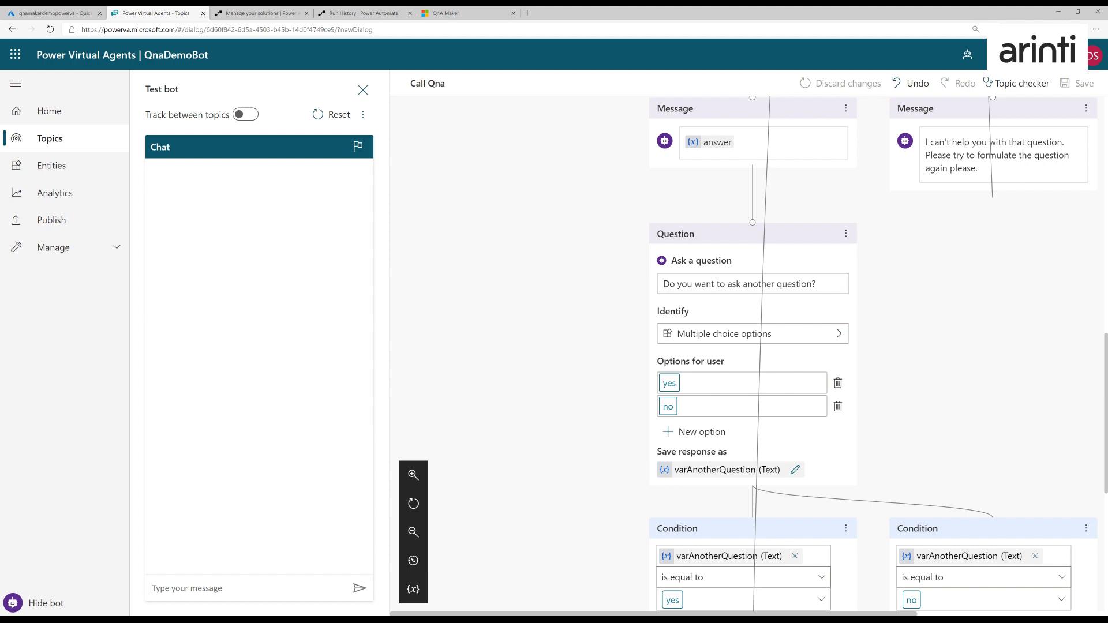
{"action": "left_click", "coordinate": [153, 588]}
{"action": "type", "text": "i have a question"}
{"action": "key", "text": "Return"}
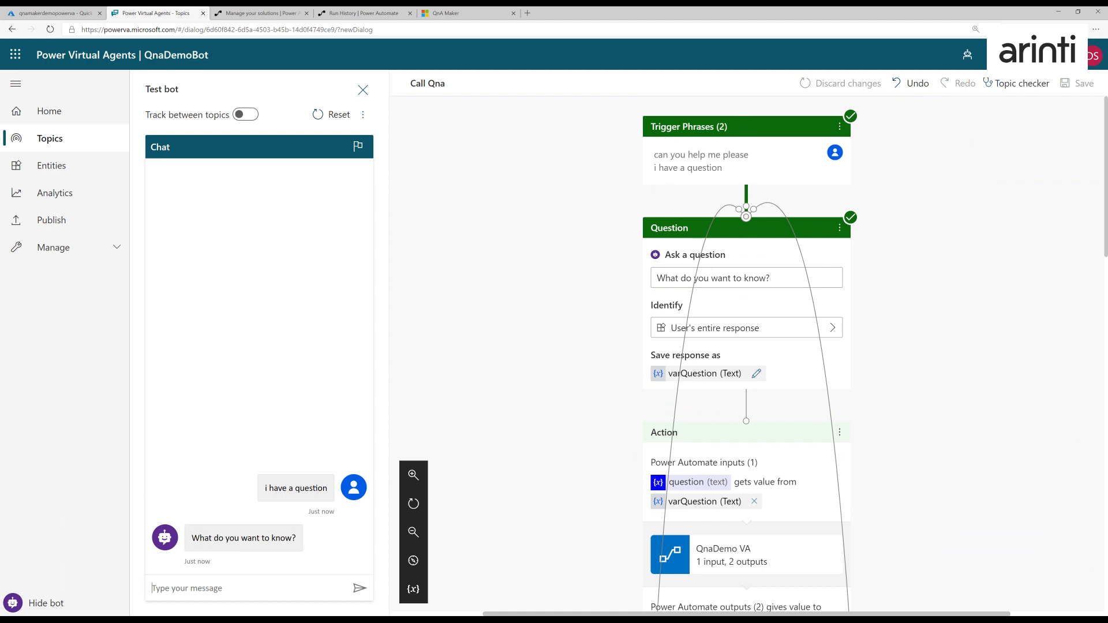
- Ask the bot "who is the ceo of microsoft" in the test chat
{"action": "type", "text": "who is teh"}
{"action": "key", "text": "BackSpace"}
{"action": "key", "text": "BackSpace"}
{"action": "type", "text": "he ceo of microsoft"}
{"action": "key", "text": "Return"}
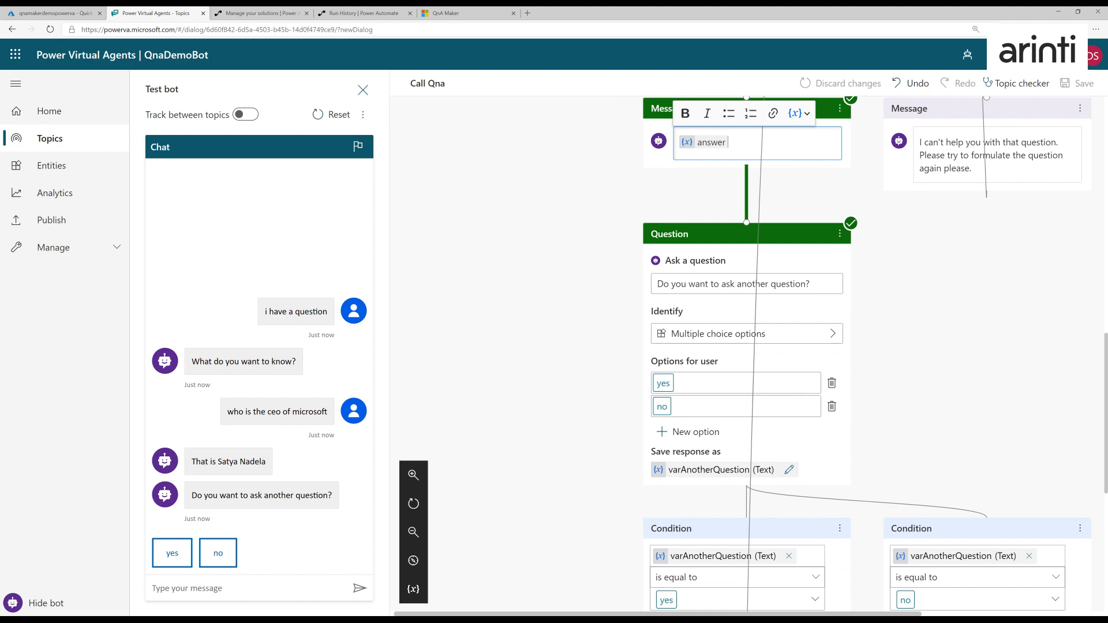
- Choose yes to ask another question and test the fallback branch with "what are butterflies"
{"action": "left_click", "coordinate": [160, 554]}
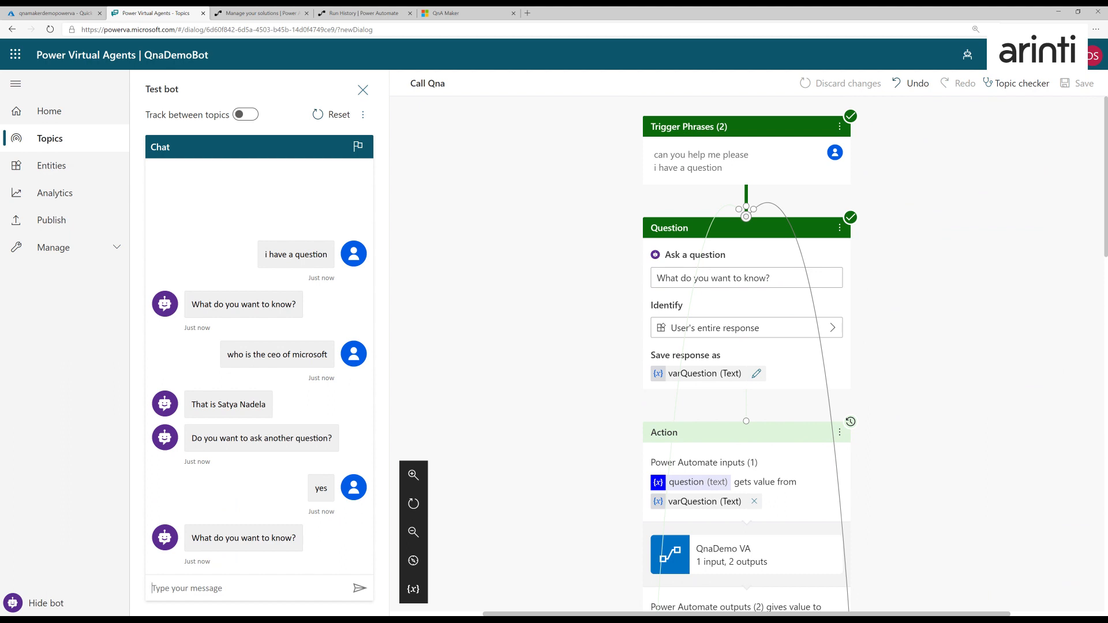
{"action": "type", "text": "what are butterflies"}
{"action": "key", "text": "Return"}
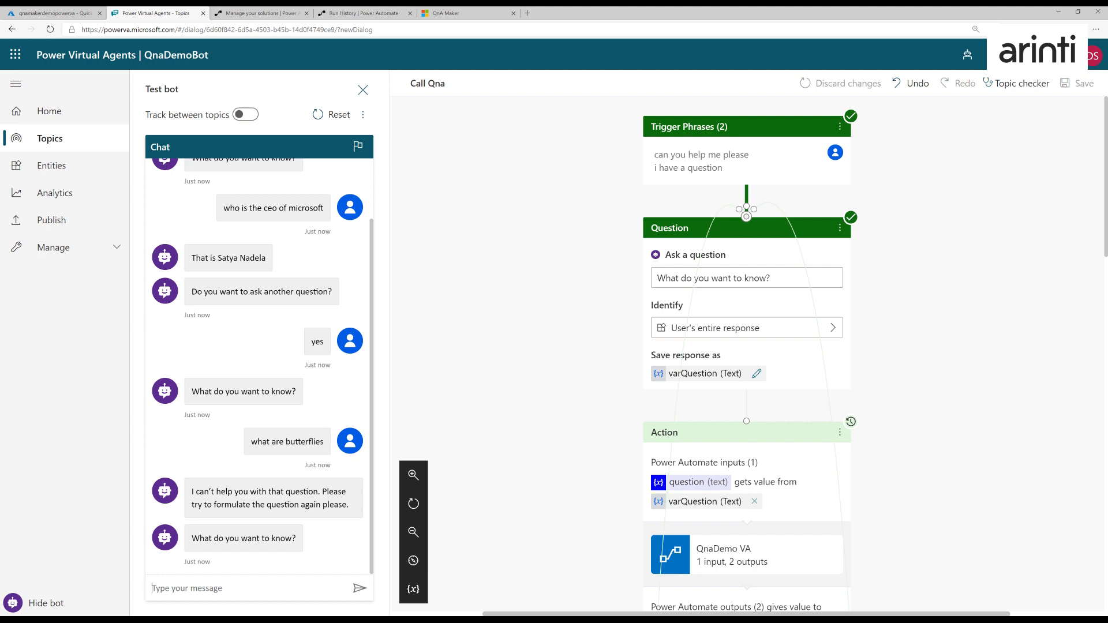
- Ask the bot "what does ai stand for" and answer no to asking another question
{"action": "type", "text": "what does ai stand for"}
{"action": "key", "text": "Return"}
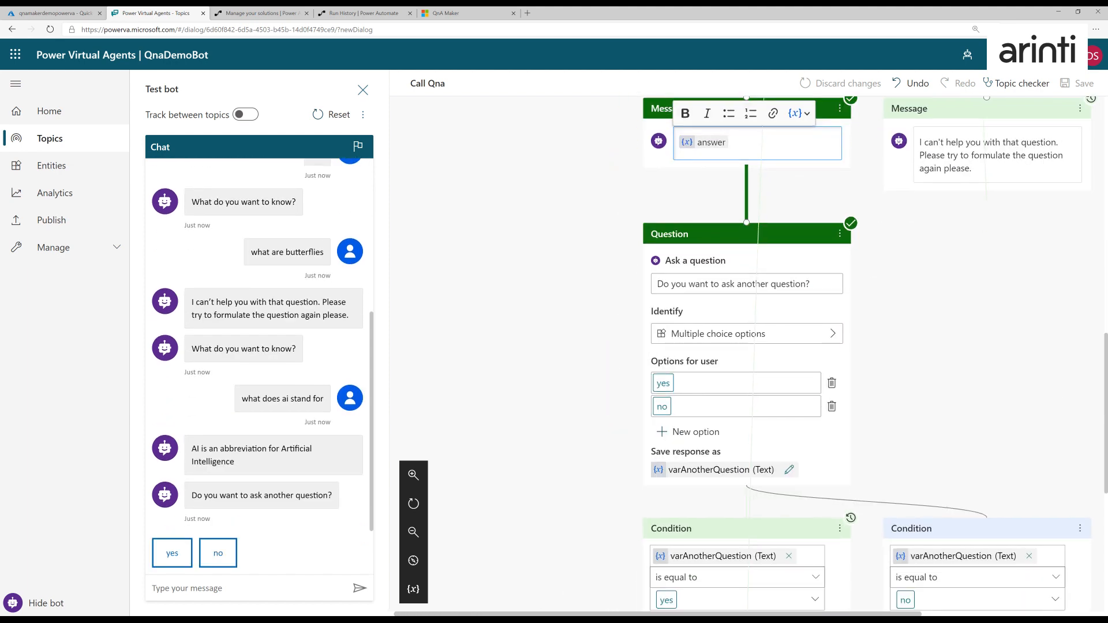
{"action": "left_click", "coordinate": [218, 553]}
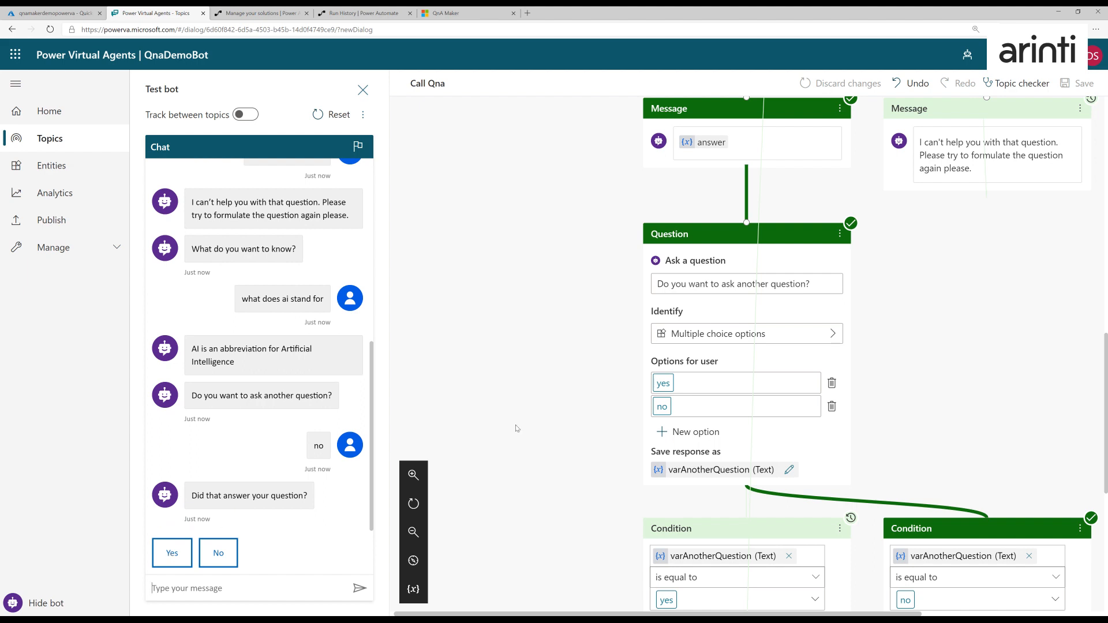
- Complete the end-of-conversation survey in the test chat with Yes, an Excellent rating, and "No, thanks" to further help
{"action": "scroll", "coordinate": [586, 430], "scroll_direction": "down", "scroll_amount": 4}
{"action": "scroll", "coordinate": [585, 430], "scroll_direction": "down", "scroll_amount": 2}
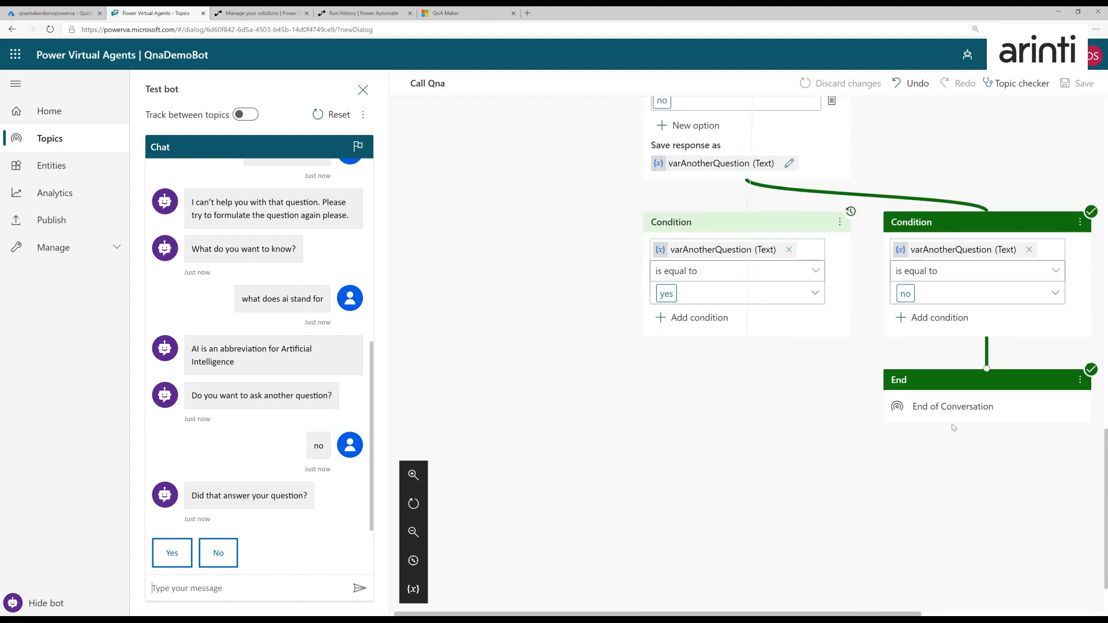
{"action": "left_click", "coordinate": [1079, 380]}
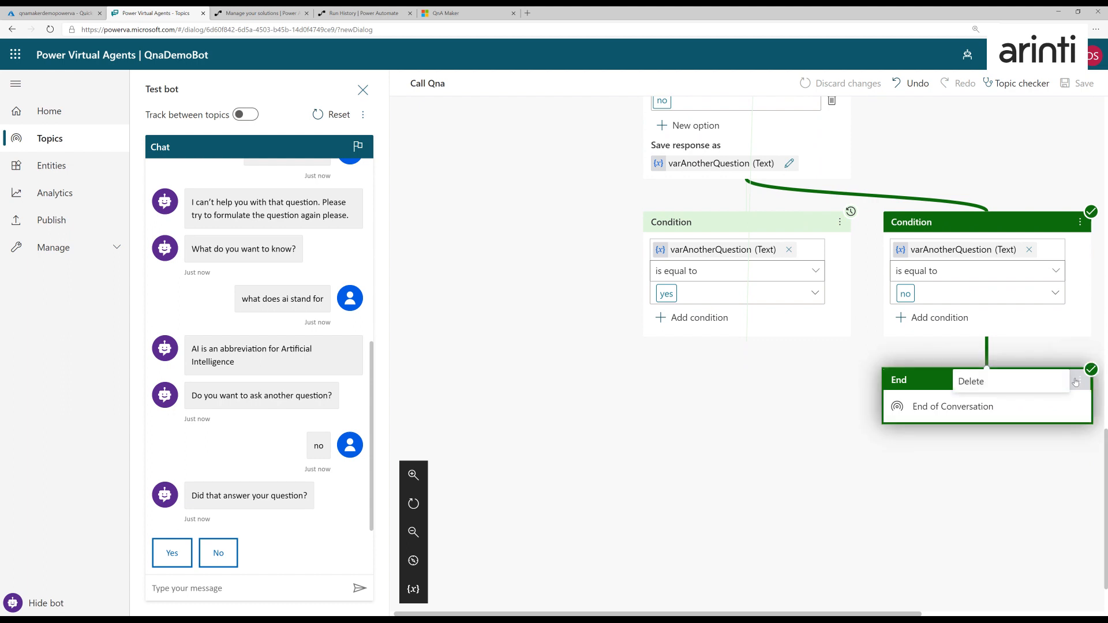
{"action": "left_click", "coordinate": [171, 559]}
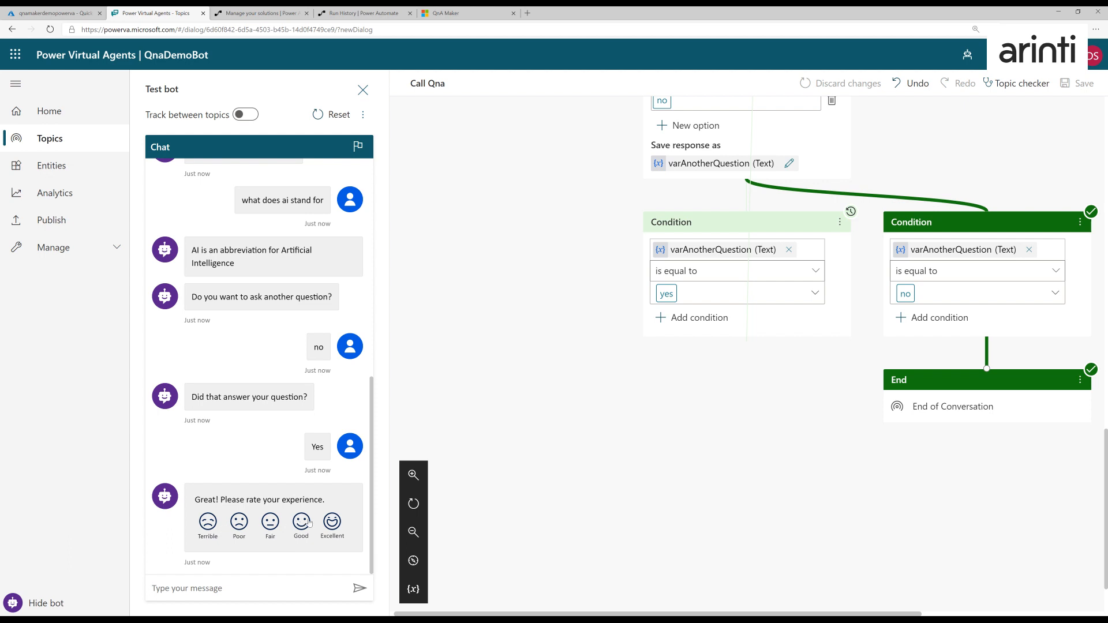
{"action": "left_click", "coordinate": [332, 522]}
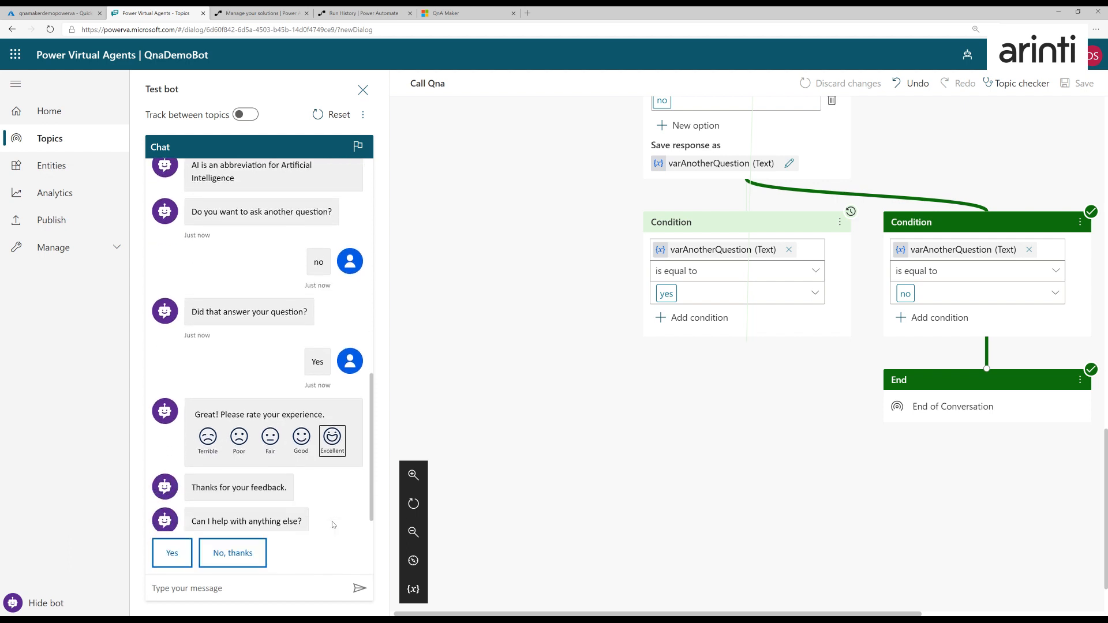
{"action": "left_click", "coordinate": [218, 555]}
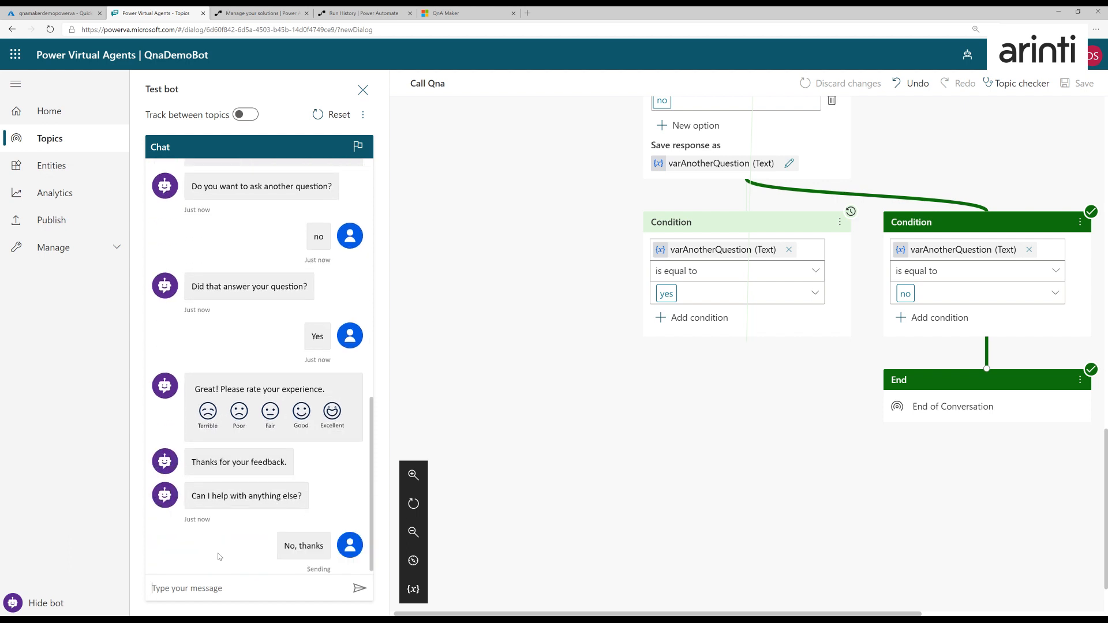